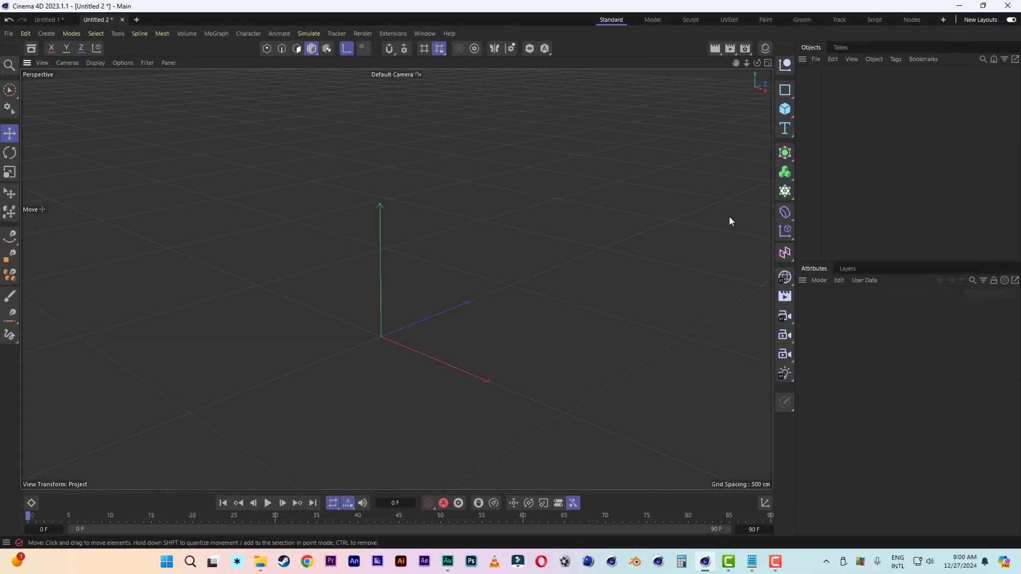
# Add a cube and round its edges with a fillet of 8 cm radius and 4 subdivisions.
pyautogui.click(785, 109)
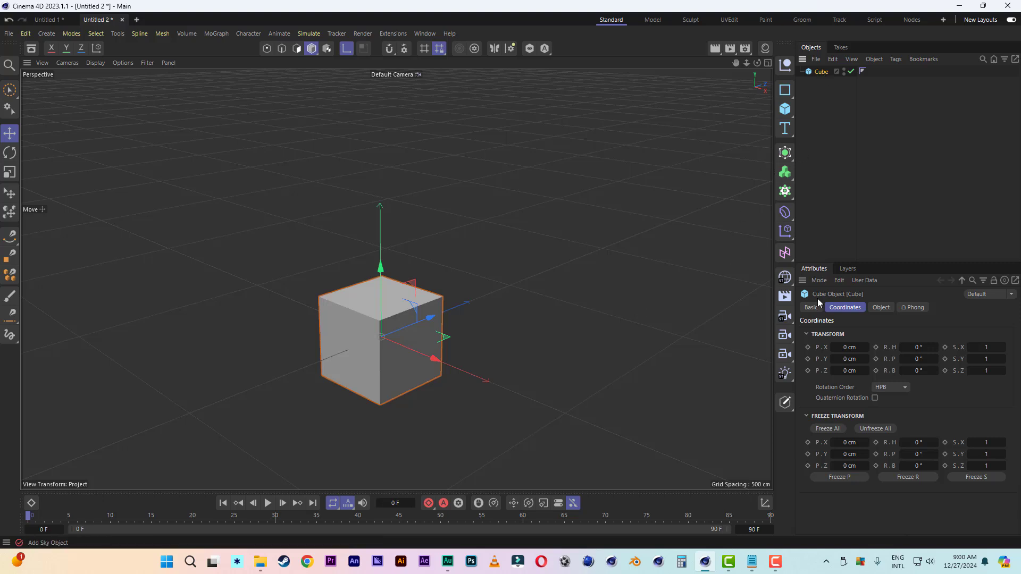
pyautogui.click(880, 307)
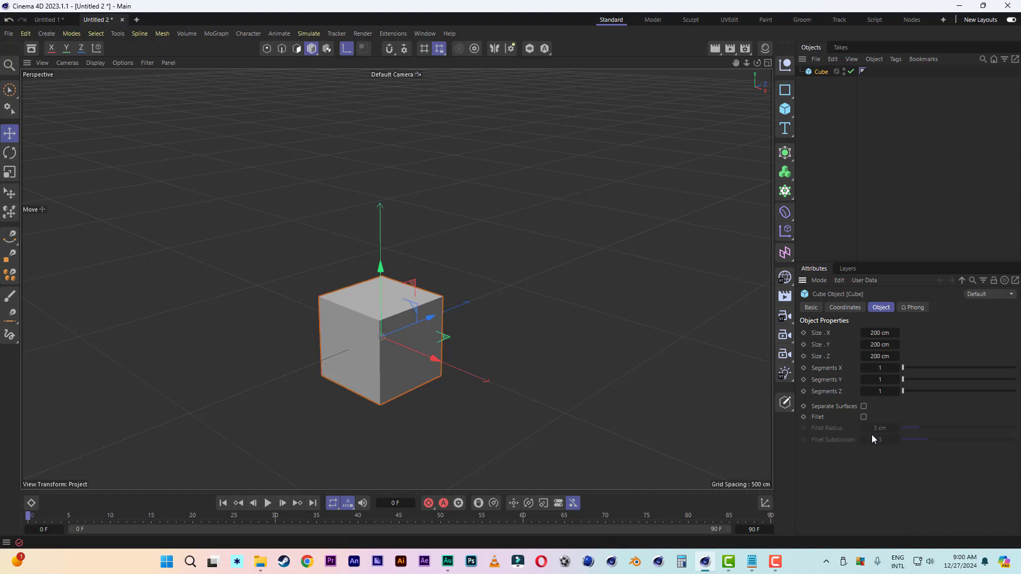
pyautogui.click(863, 418)
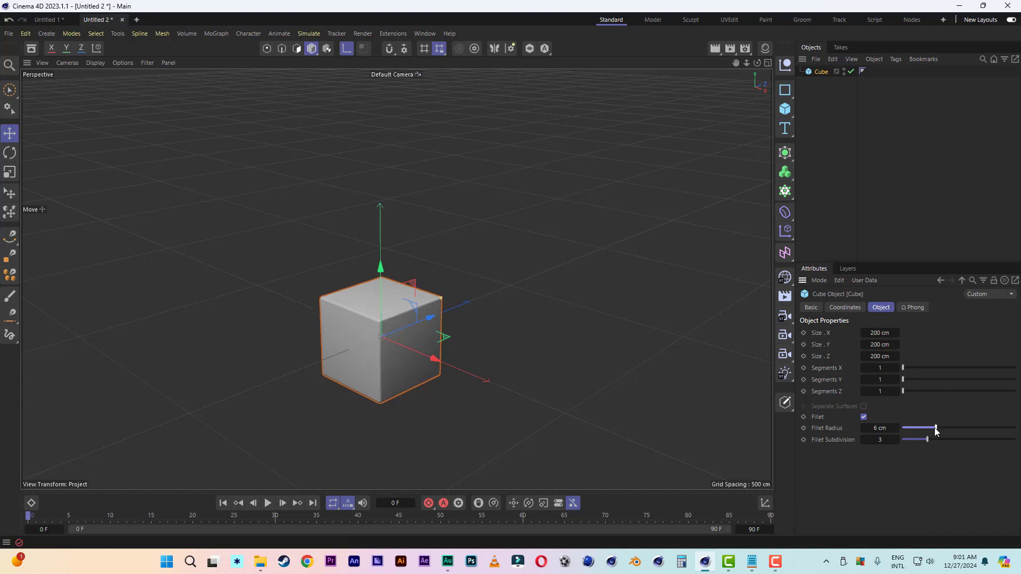
pyautogui.moveTo(936, 431); pyautogui.dragTo(948, 432)
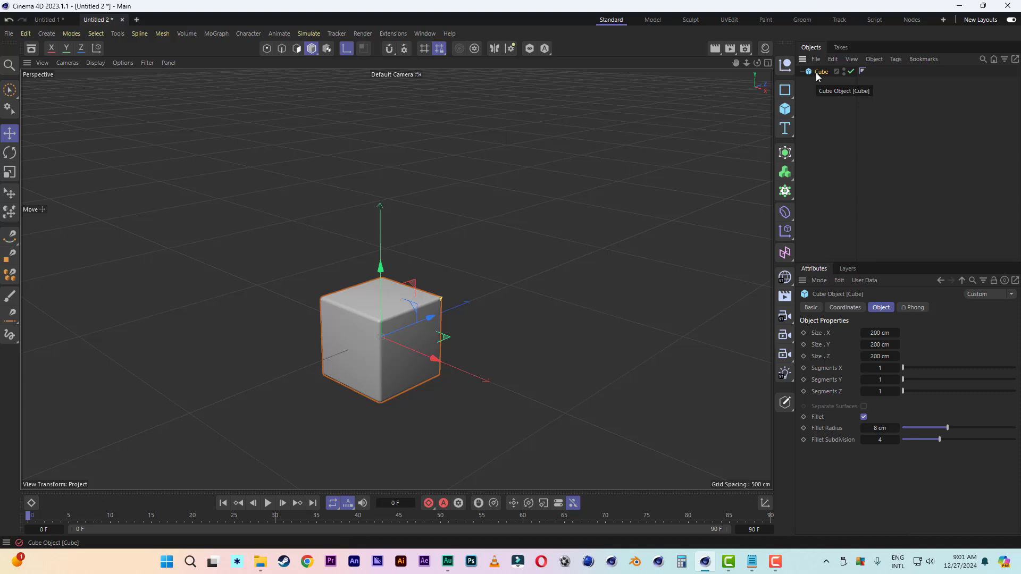
# Make the filleted cube editable and nest it inside a new Cloner.
pyautogui.press('c')
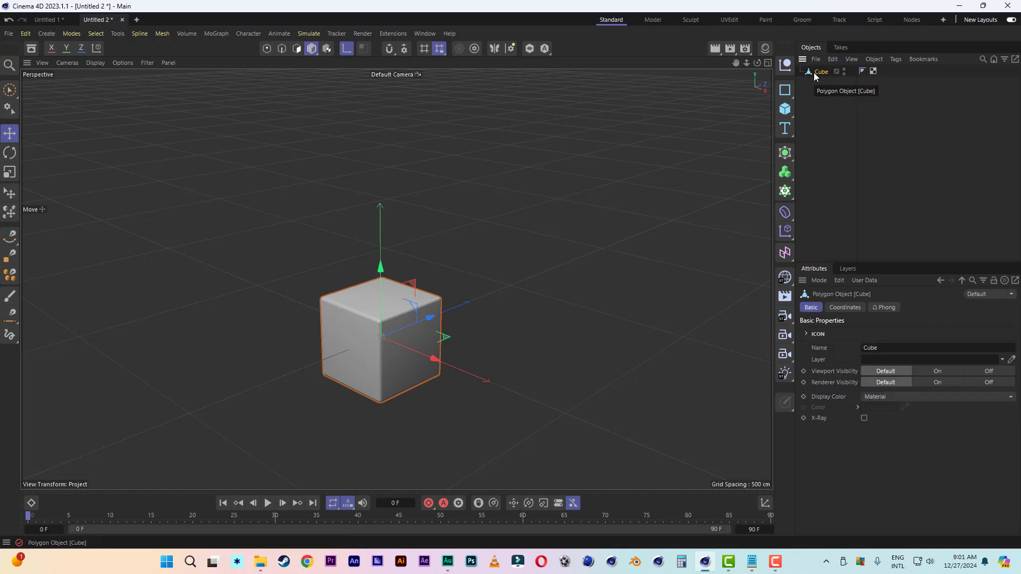
pyautogui.click(785, 193)
pyautogui.moveTo(821, 85); pyautogui.dragTo(823, 73)
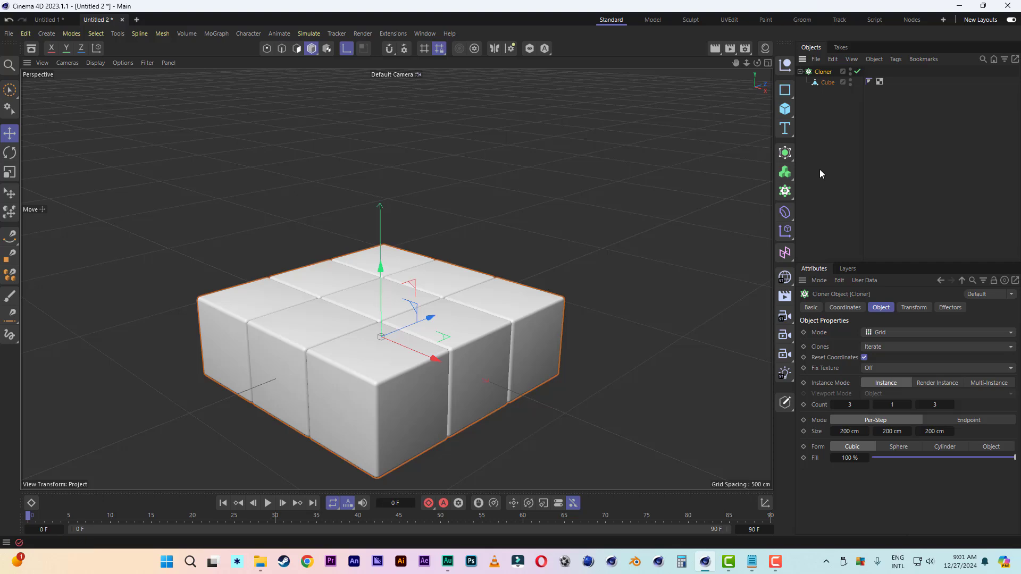
# Raise the Cloner's vertical grid count to 3 for a 3 × 3 × 3 block of cubes.
pyautogui.moveTo(747, 63); pyautogui.dragTo(757, 15)
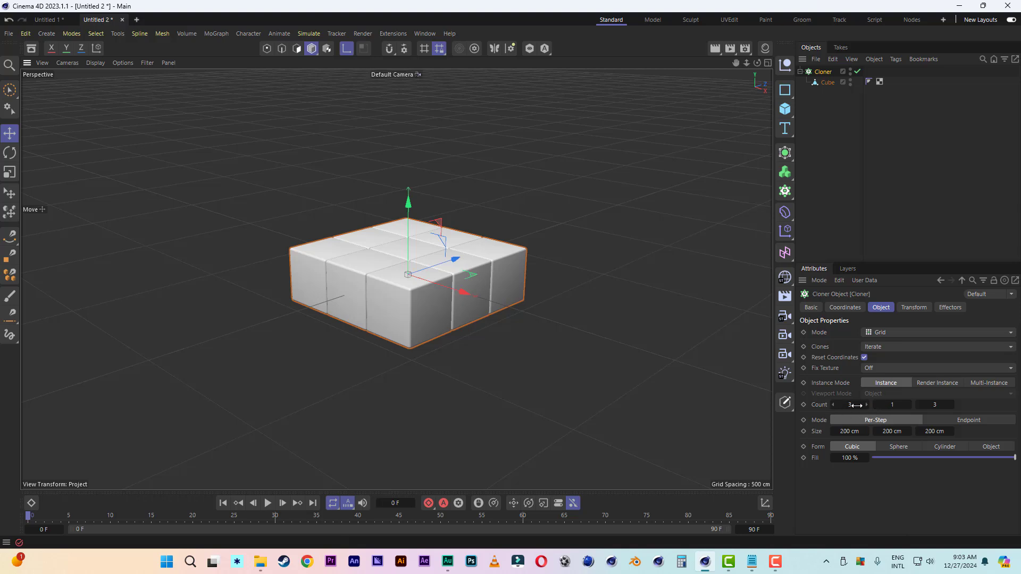
pyautogui.click(908, 405)
pyautogui.click(908, 404)
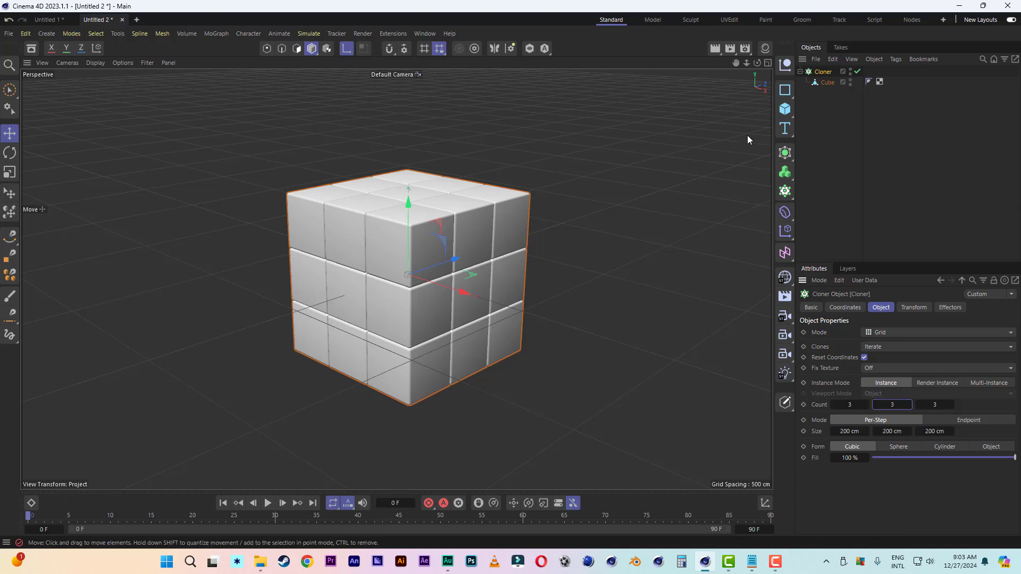
pyautogui.moveTo(746, 62)
pyautogui.mouseDown()
pyautogui.moveTo(797, 52)
pyautogui.moveTo(728, 63)
pyautogui.moveTo(798, 77)
pyautogui.mouseUp()
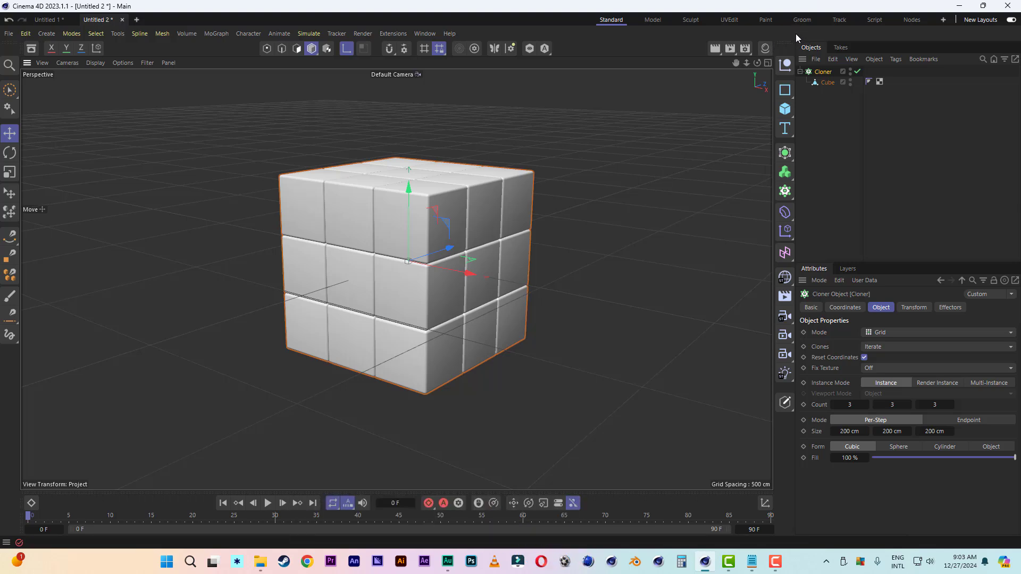
# Create a new material and make its color black by setting the V value to 0%.
pyautogui.click(766, 49)
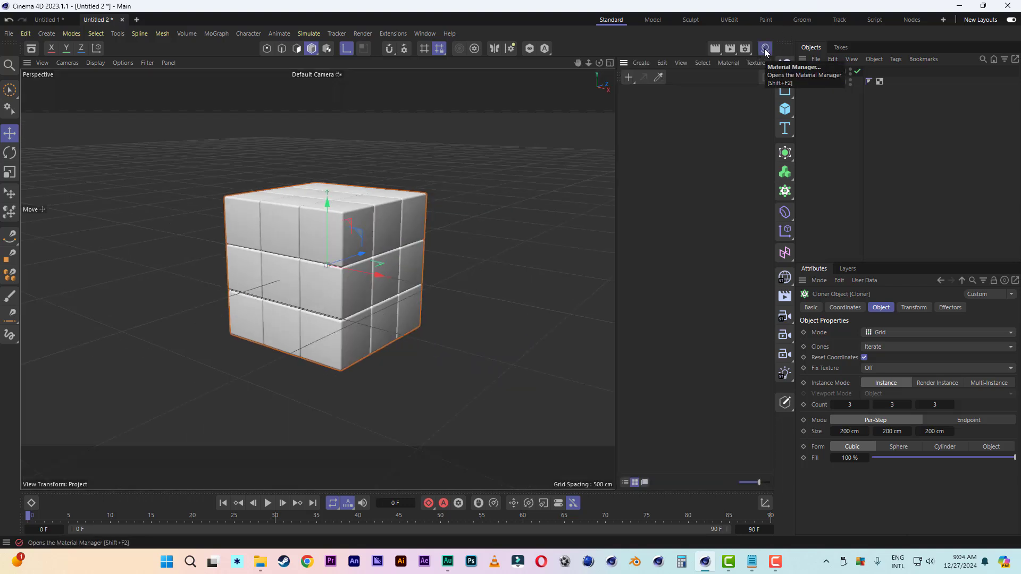
pyautogui.doubleClick(673, 126)
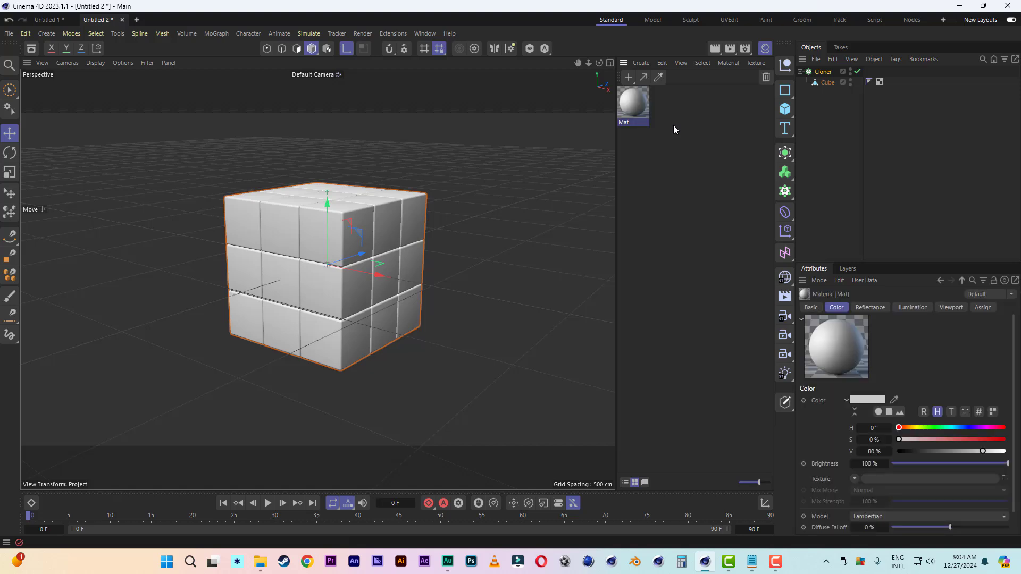
pyautogui.doubleClick(635, 103)
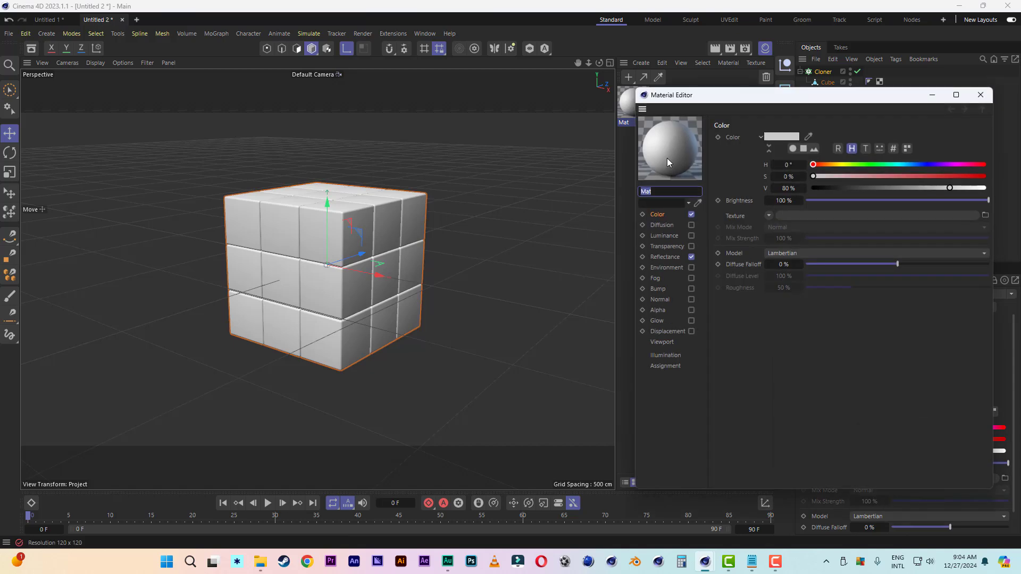
pyautogui.moveTo(759, 100); pyautogui.dragTo(615, 62)
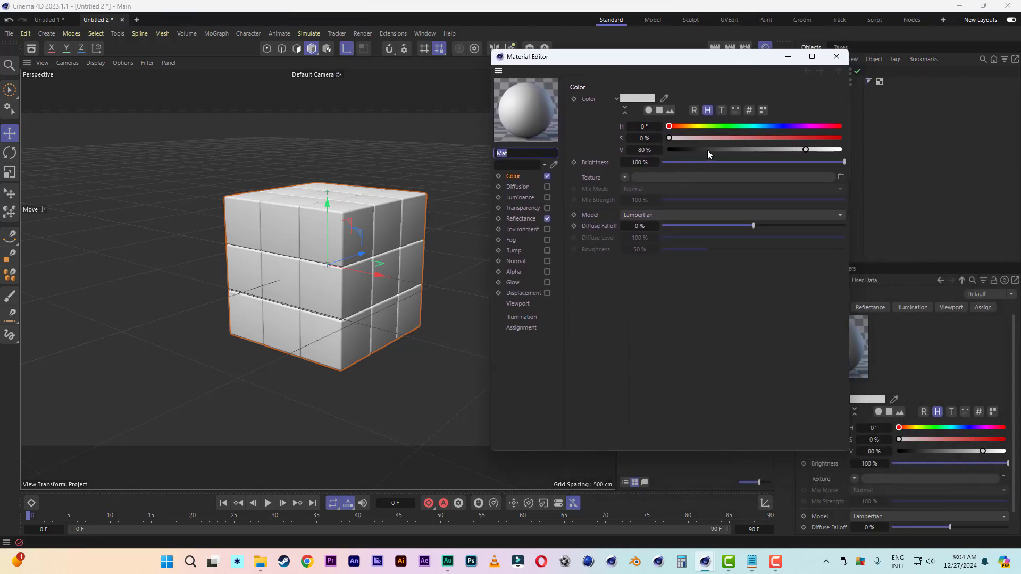
pyautogui.moveTo(707, 150); pyautogui.dragTo(479, 149)
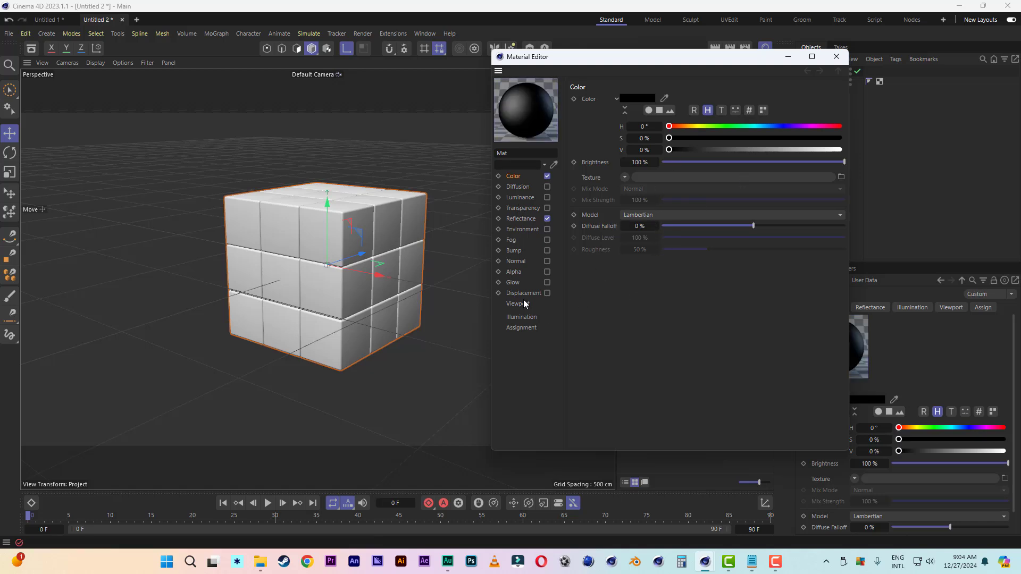
# Change the black material's specular layer to Reflection (Legacy) with 0% roughness and 15% reflection strength.
pyautogui.click(521, 219)
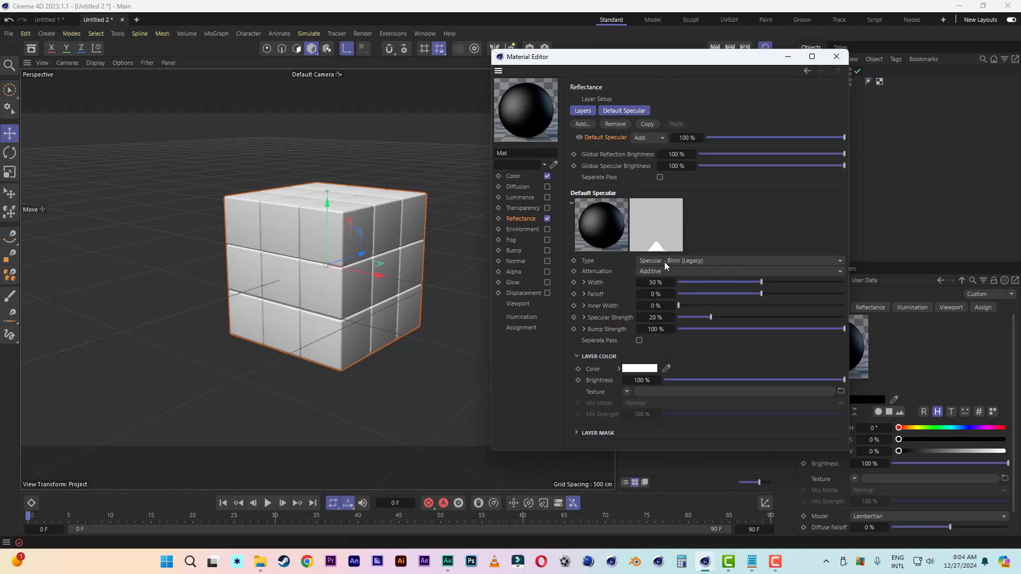
pyautogui.click(680, 260)
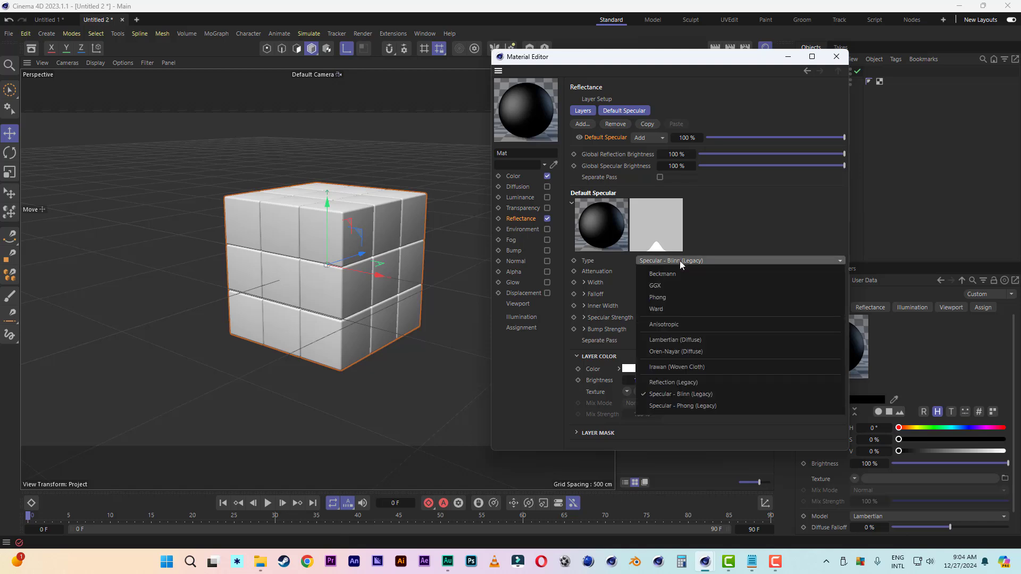
pyautogui.click(671, 382)
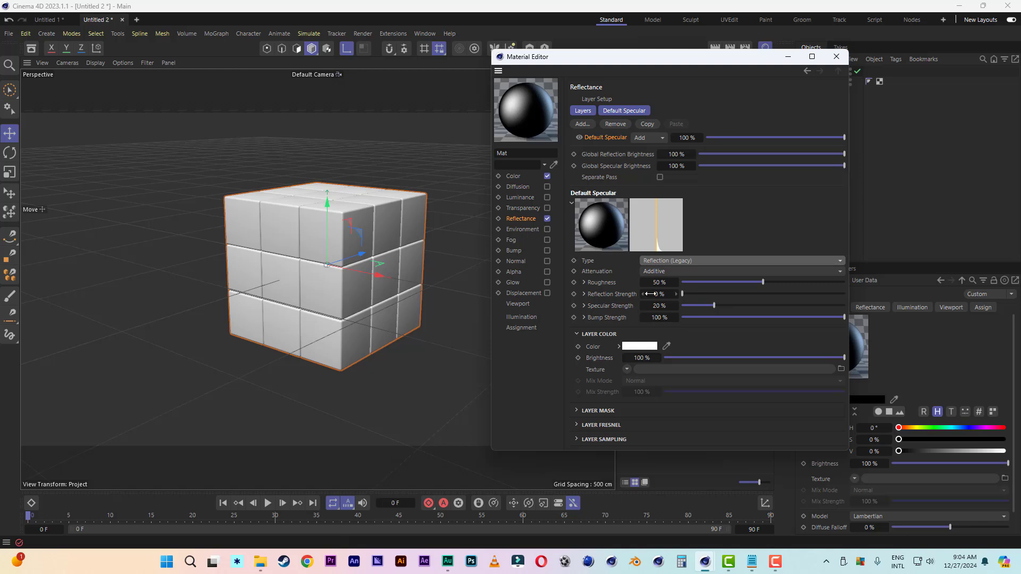
pyautogui.moveTo(721, 282); pyautogui.dragTo(636, 281)
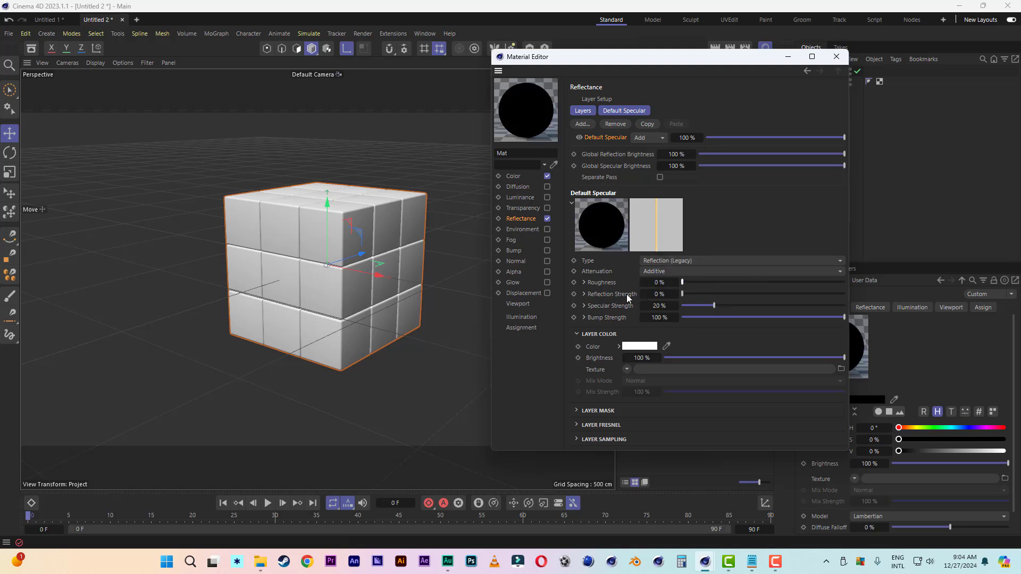
pyautogui.click(706, 294)
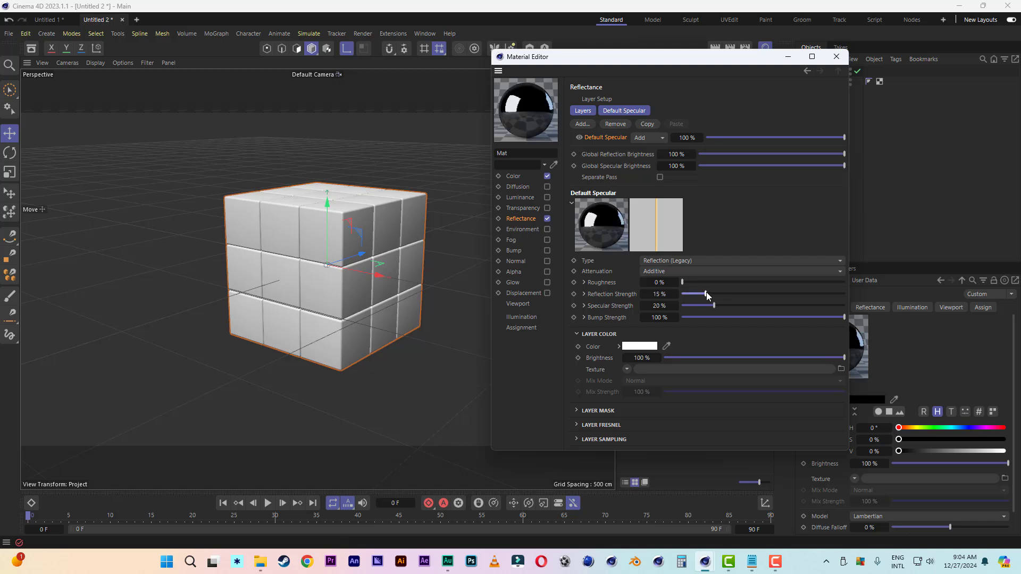
pyautogui.click(836, 56)
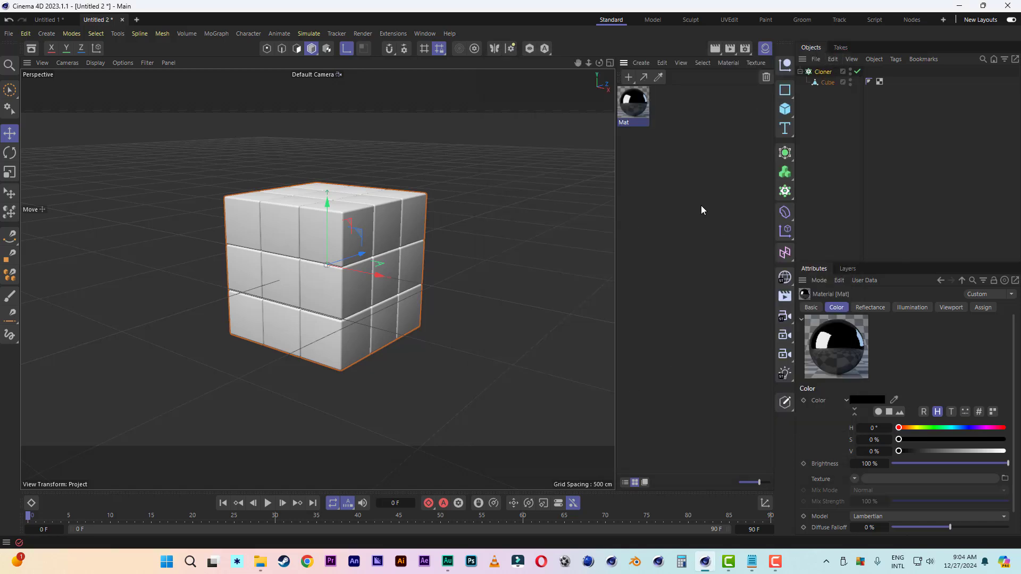
# Apply the black reflective material to the cube inside the Cloner and render a preview of the view.
pyautogui.moveTo(638, 111); pyautogui.dragTo(823, 84)
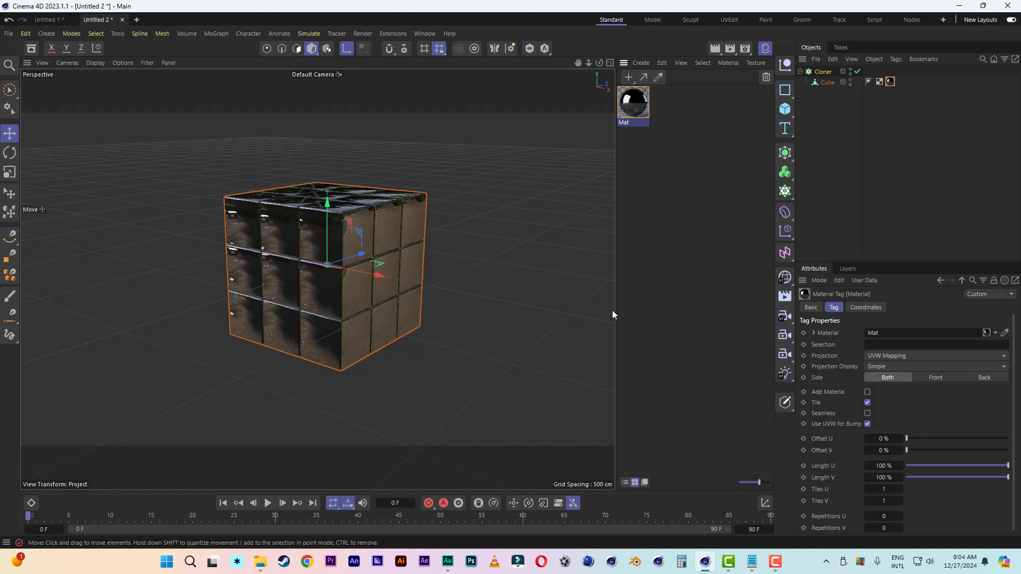
pyautogui.click(715, 50)
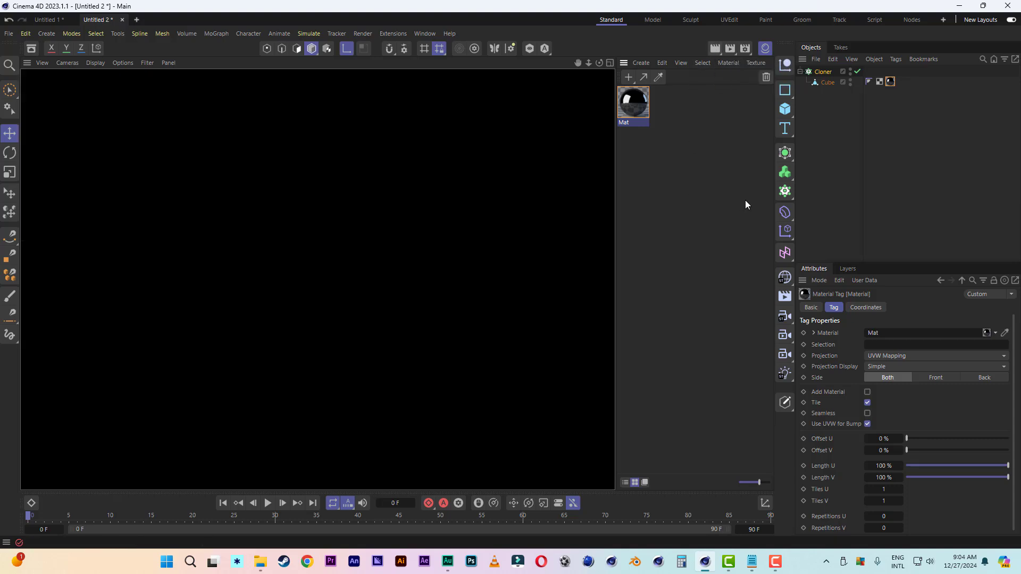
pyautogui.click(927, 134)
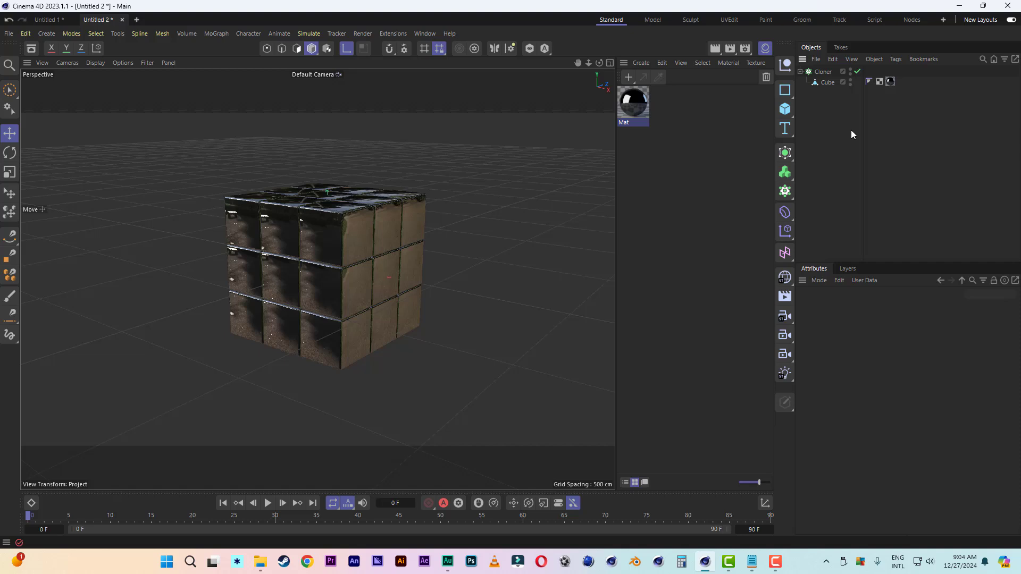
# Convert the Cloner to editable geometry and expand its hierarchy to list the individual cubes.
pyautogui.click(823, 72)
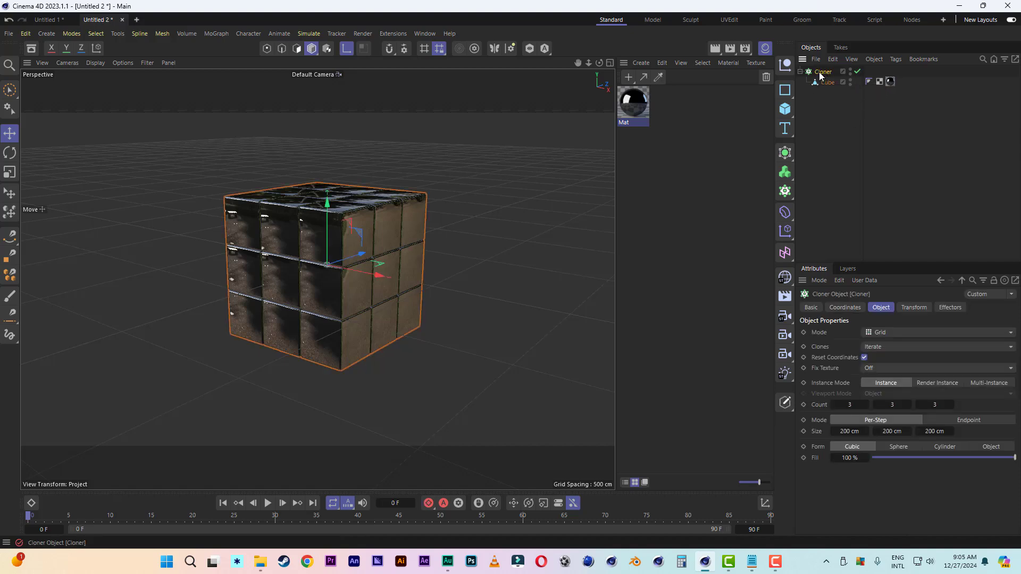
pyautogui.click(801, 72)
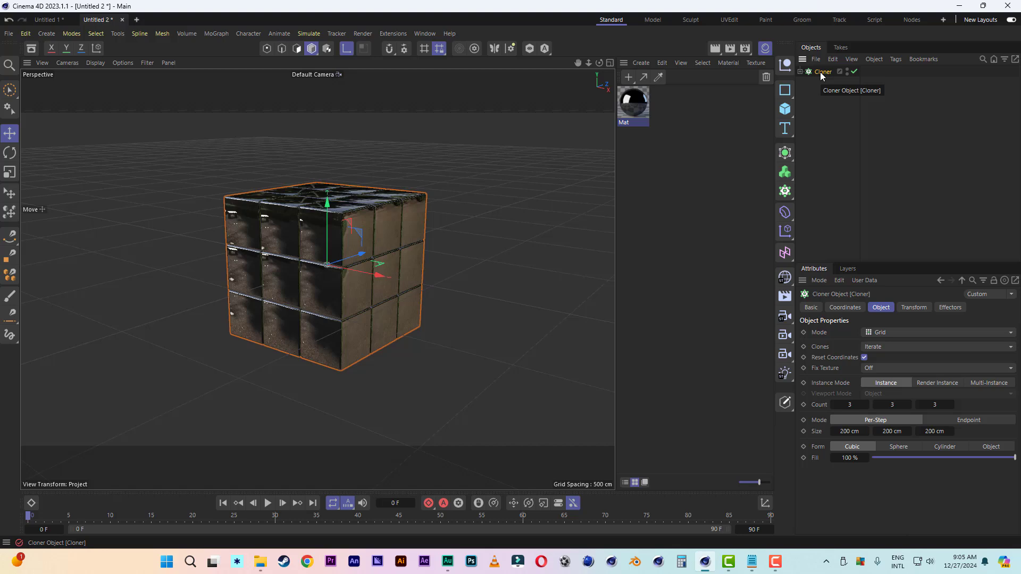
pyautogui.press('c')
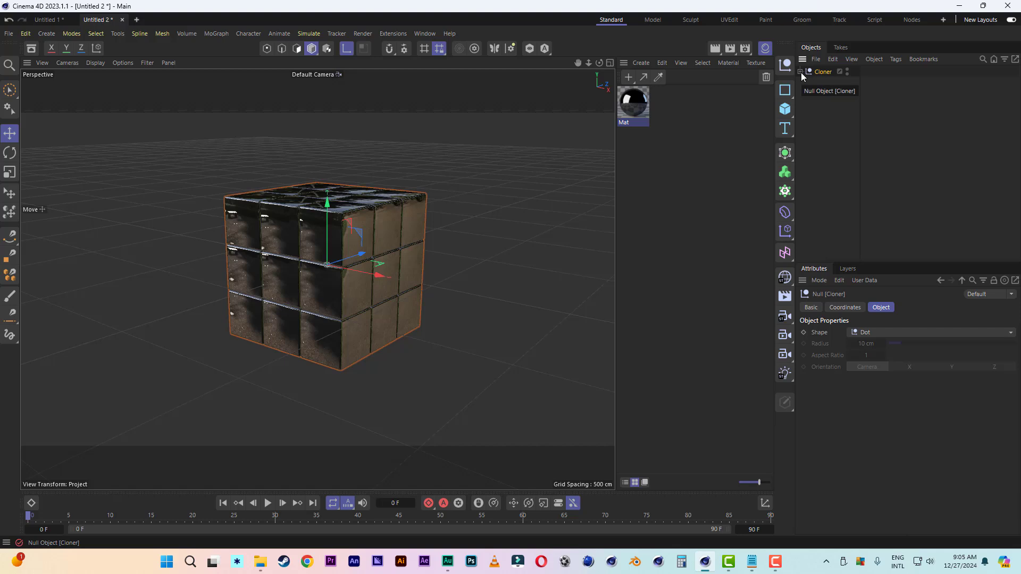
pyautogui.click(800, 71)
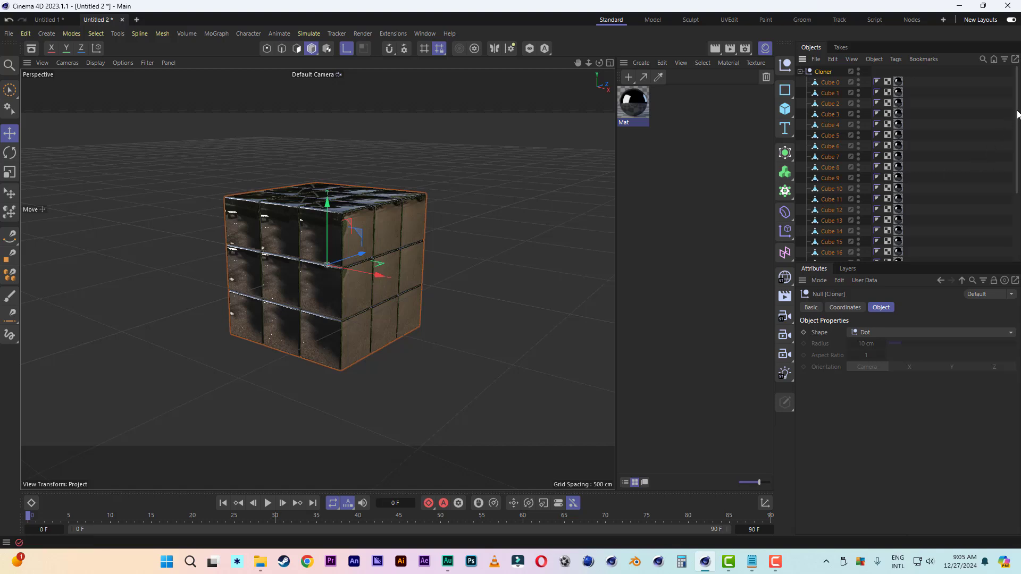
pyautogui.moveTo(1016, 117); pyautogui.dragTo(1016, 95)
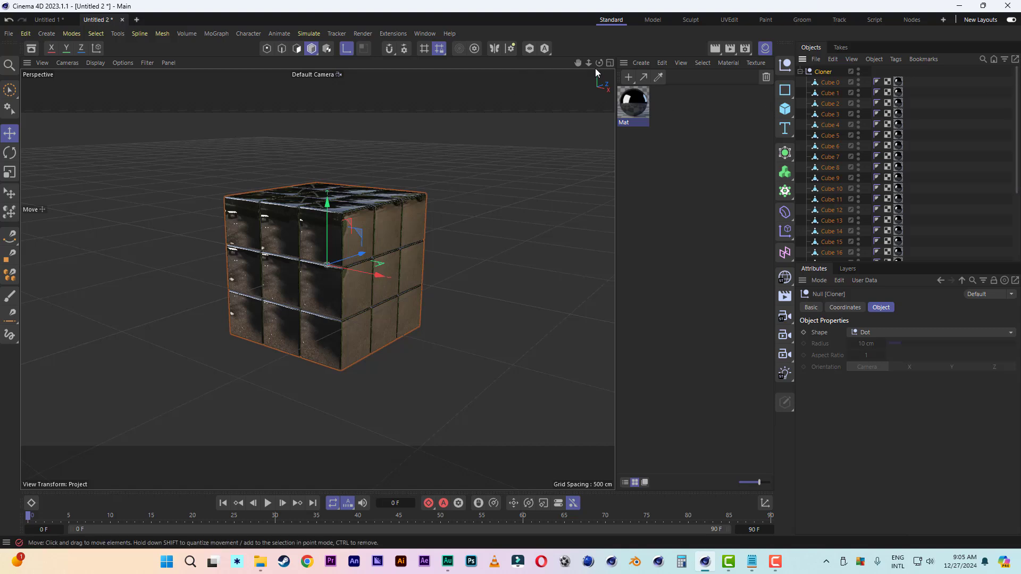
# Select Cube 0 and examine its place in the 3 × 3 × 3 block from several angles.
pyautogui.moveTo(599, 63)
pyautogui.mouseDown()
pyautogui.moveTo(606, 56)
pyautogui.moveTo(601, 82)
pyautogui.mouseUp()
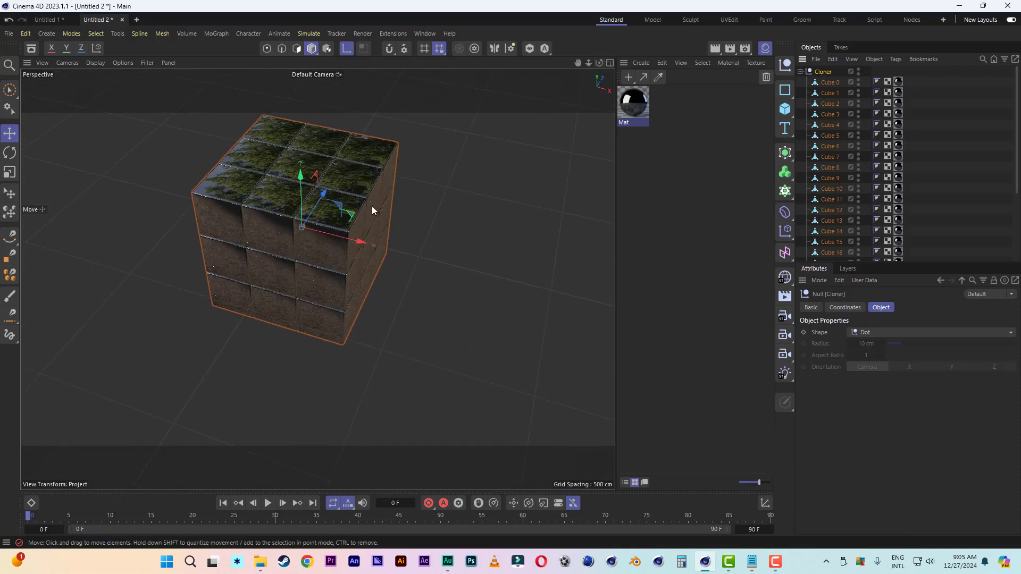
pyautogui.keyDown('alt'); pyautogui.moveTo(372, 208); pyautogui.dragTo(422, 189); pyautogui.keyUp('alt')
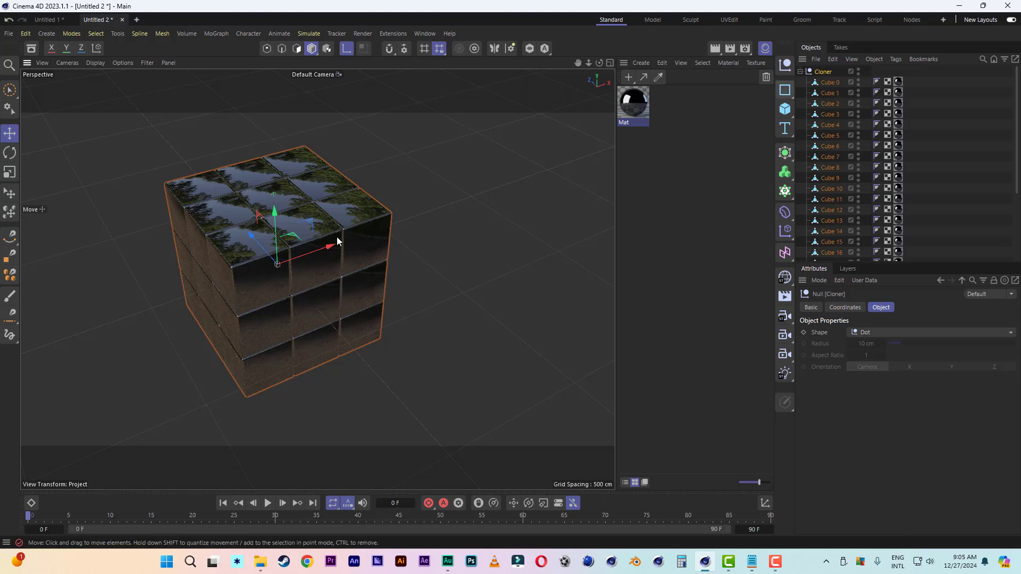
pyautogui.moveTo(337, 237)
pyautogui.keyDown('alt'); pyautogui.mouseDown()
pyautogui.moveTo(239, 240)
pyautogui.moveTo(298, 237)
pyautogui.mouseUp(); pyautogui.keyUp('alt')
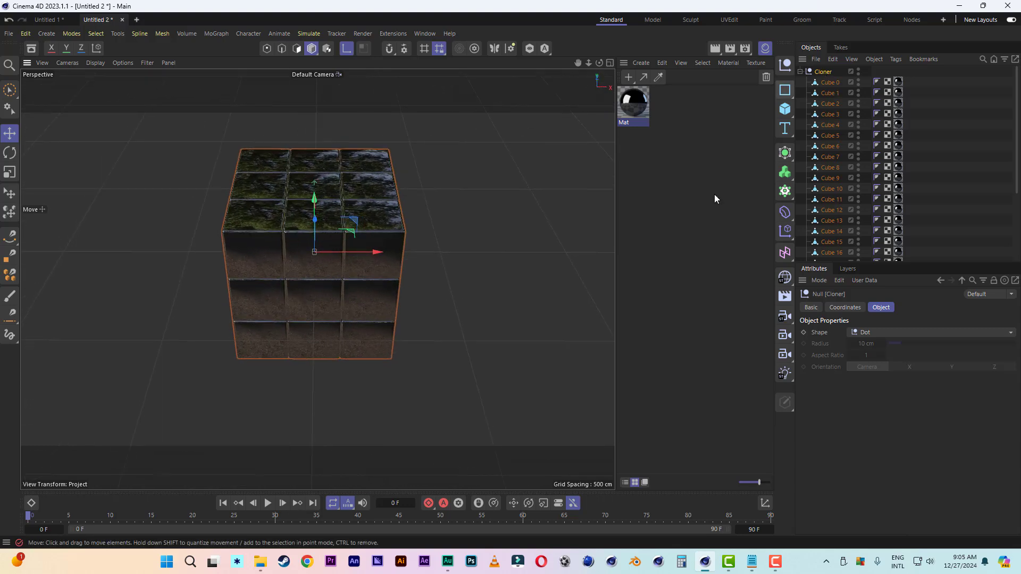
pyautogui.click(830, 84)
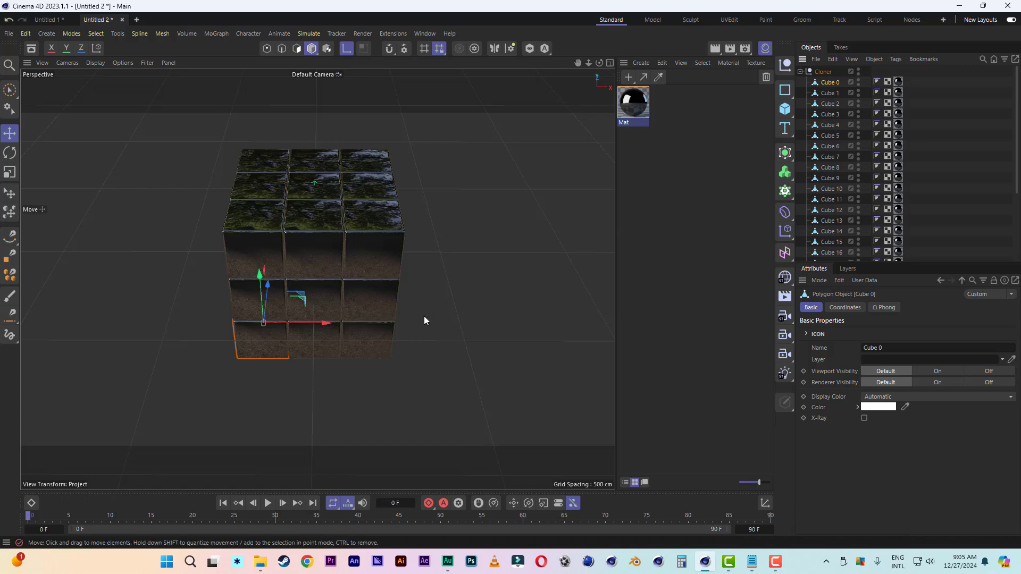
pyautogui.moveTo(401, 276)
pyautogui.keyDown('alt'); pyautogui.mouseDown()
pyautogui.moveTo(339, 263)
pyautogui.moveTo(444, 262)
pyautogui.moveTo(299, 265)
pyautogui.mouseUp(); pyautogui.keyUp('alt')
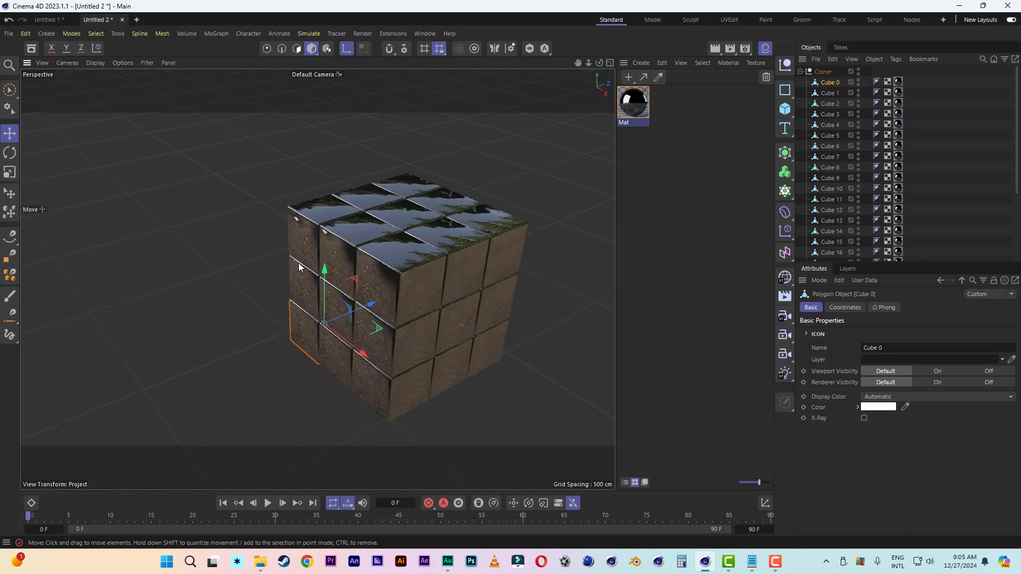
pyautogui.keyDown('alt'); pyautogui.moveTo(298, 262); pyautogui.dragTo(343, 241); pyautogui.keyUp('alt')
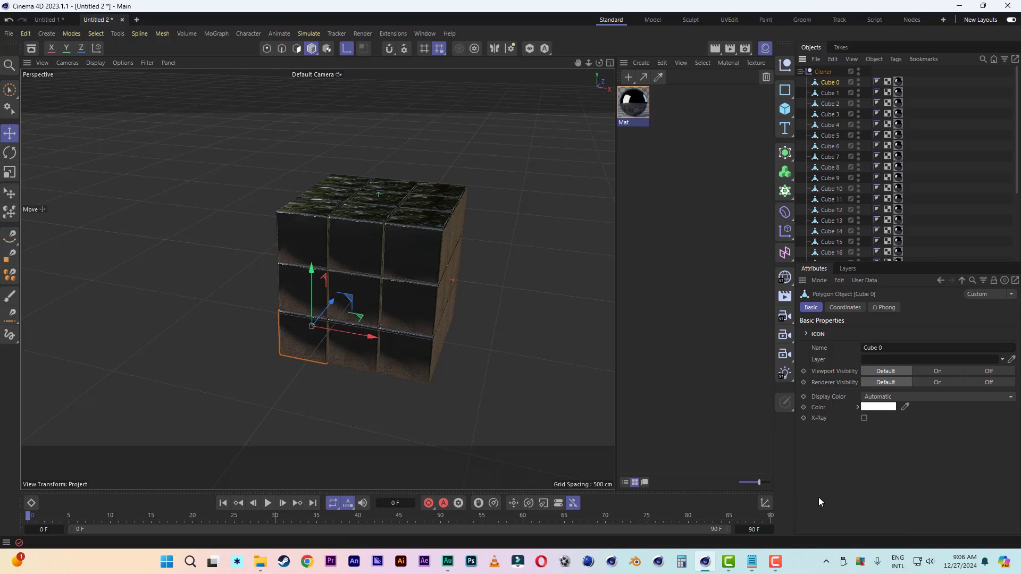
pyautogui.moveTo(599, 62); pyautogui.dragTo(576, 65)
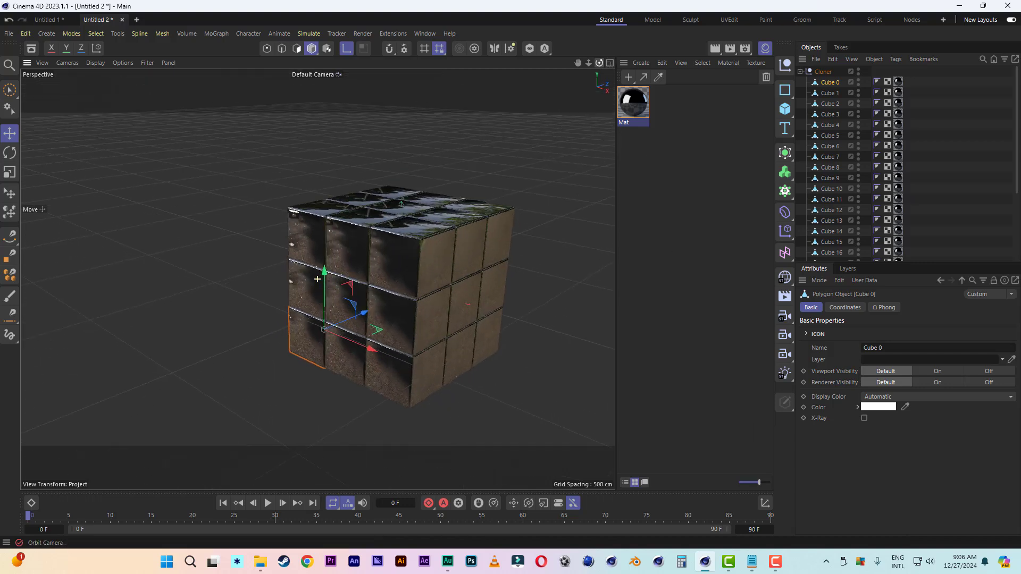
# Show the coordinate values and set Cube 0's axis position to 0 cm on X, Y and Z.
pyautogui.click(765, 503)
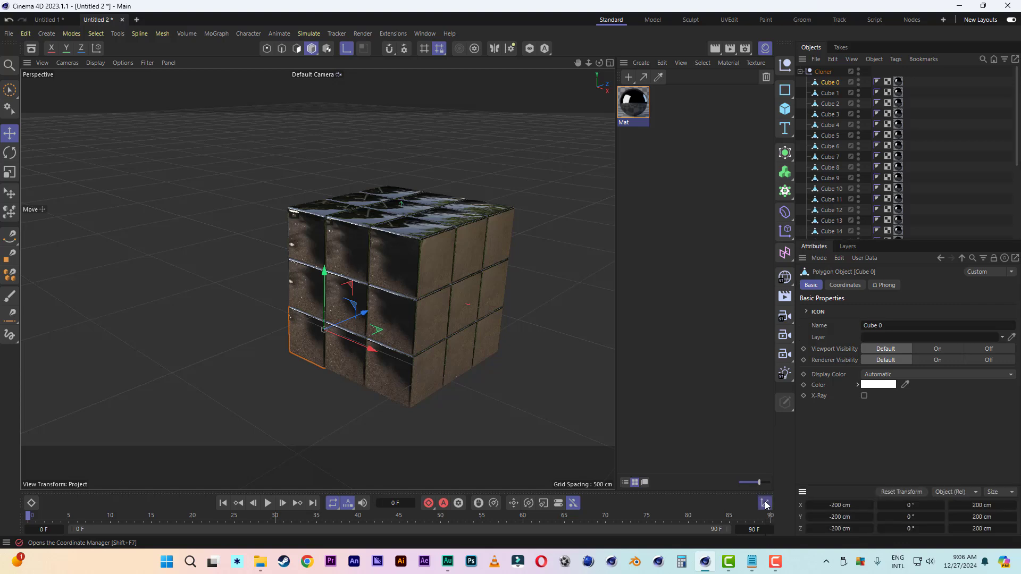
pyautogui.click(842, 505)
pyautogui.write('0')
pyautogui.click(844, 517)
pyautogui.write('0')
pyautogui.click(842, 528)
pyautogui.write('0')
pyautogui.press('Return')
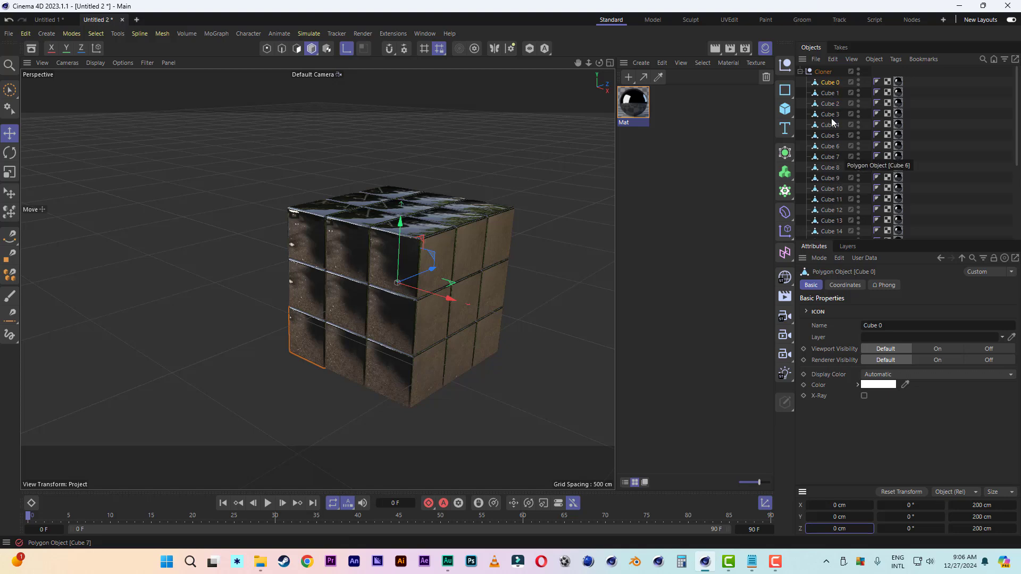
# Set Cube 1's axis position to 0 cm on Y and Z.
pyautogui.click(830, 93)
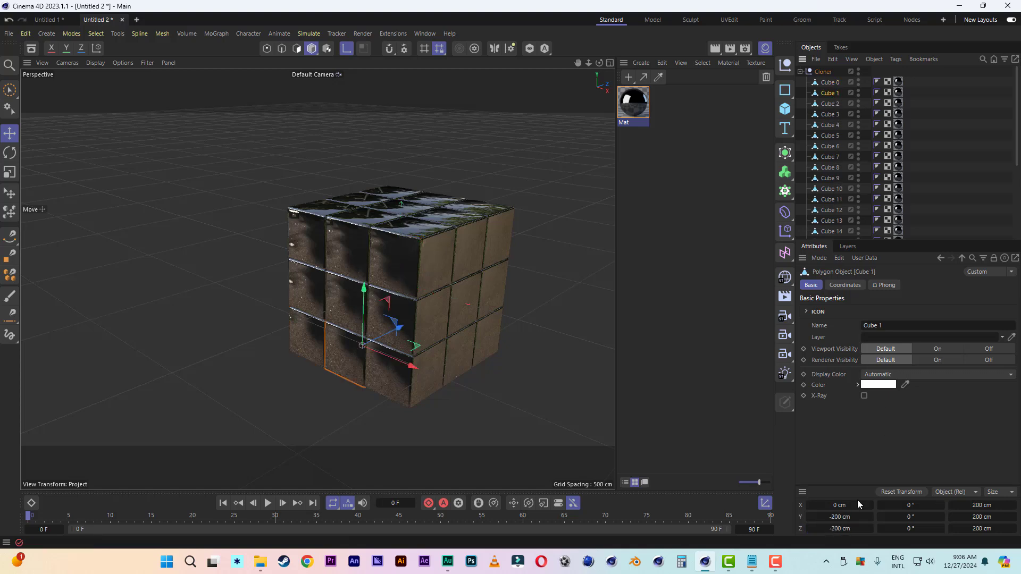
pyautogui.click(839, 516)
pyautogui.write('0')
pyautogui.click(841, 529)
pyautogui.write('0')
pyautogui.press('Return')
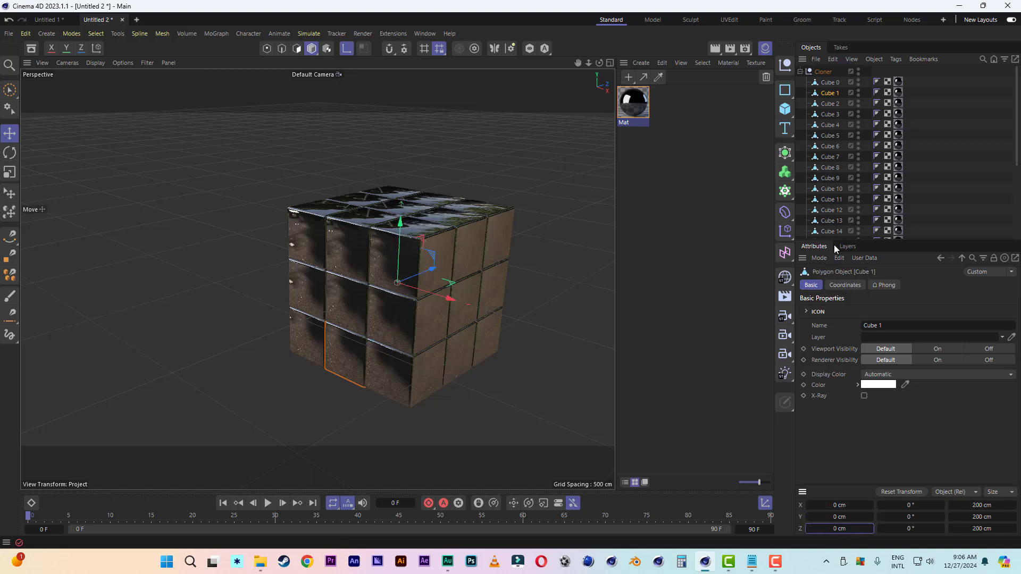
# Set Cube 2's axis position to 0 cm on X, Y and Z.
pyautogui.click(831, 104)
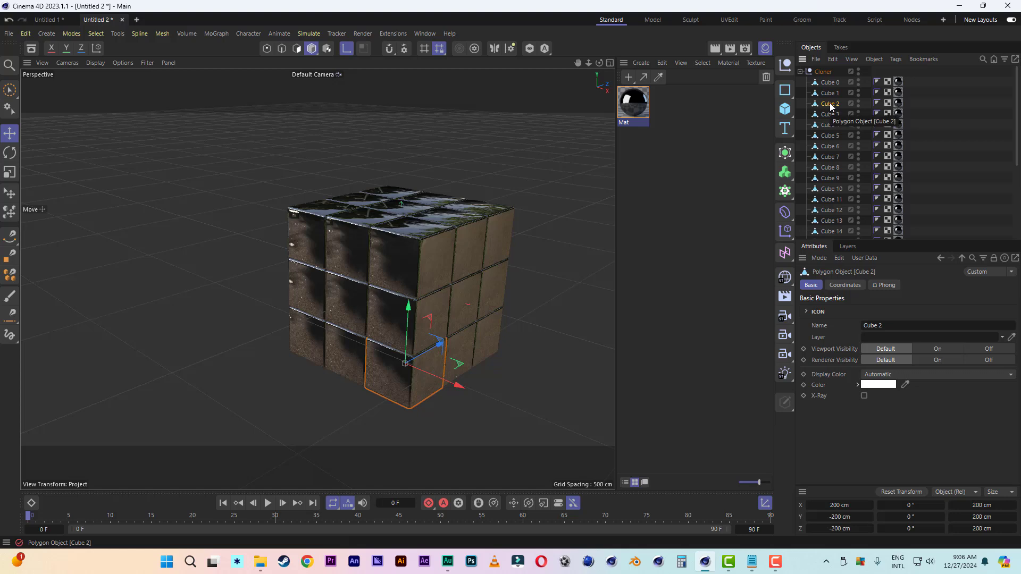
pyautogui.click(838, 505)
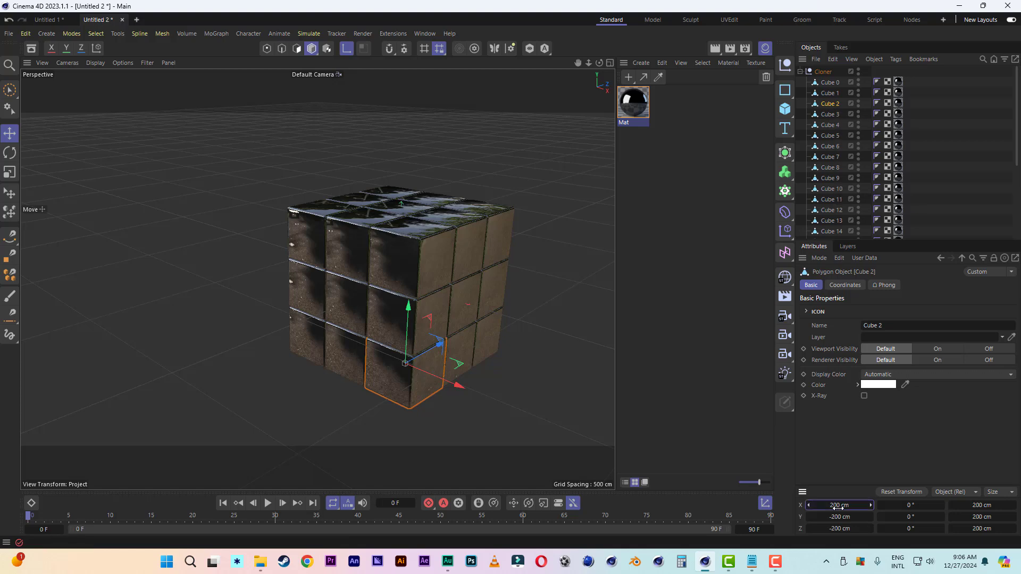
pyautogui.write('0')
pyautogui.click(835, 516)
pyautogui.click(835, 529)
# Move the axes of Cubes 3 to 8 to the block's centre by zeroing their position coordinates.
pyautogui.click(829, 115)
pyautogui.click(835, 505)
pyautogui.click(830, 125)
pyautogui.click(829, 136)
pyautogui.click(834, 506)
pyautogui.write('0')
pyautogui.scroll(-2, 831, 136)
pyautogui.click(830, 82)
pyautogui.click(830, 104)
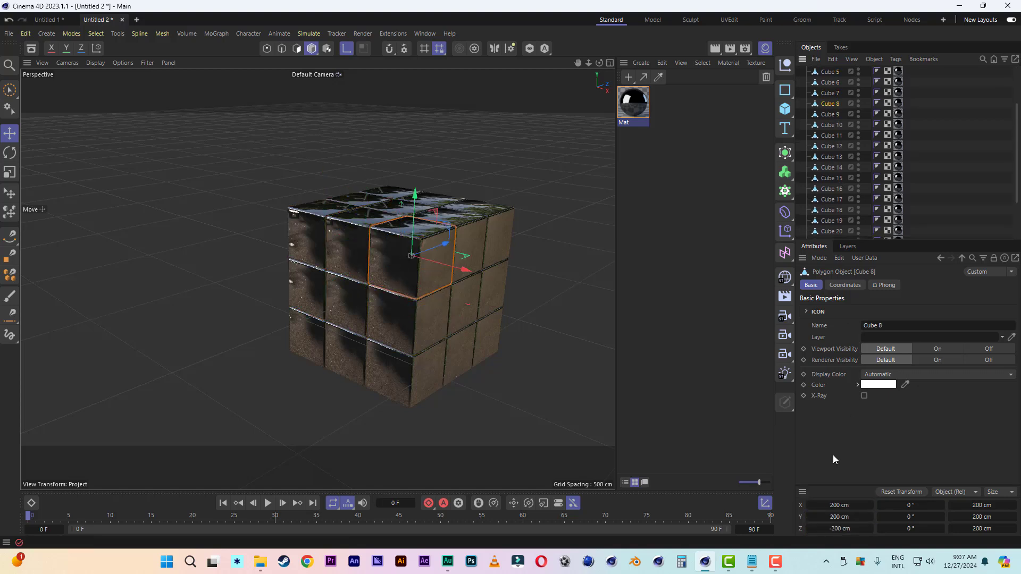
# Zero the axis position coordinates of Cubes 9 to 16 one after another.
pyautogui.click(830, 114)
pyautogui.click(831, 136)
pyautogui.click(840, 517)
pyautogui.write('0')
pyautogui.click(831, 168)
pyautogui.click(839, 505)
pyautogui.click(831, 188)
pyautogui.click(839, 517)
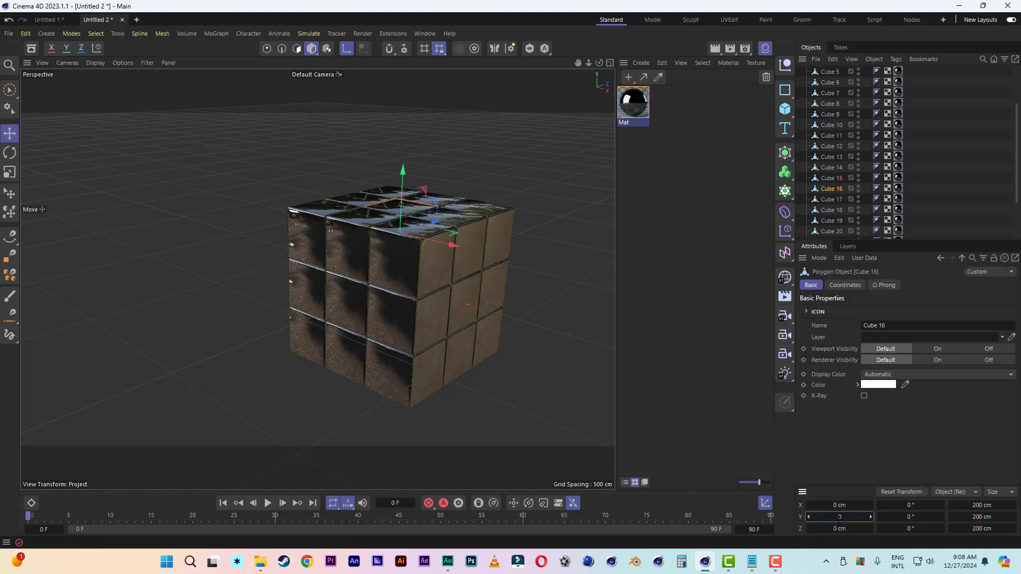
# Zero the axis position coordinates of the remaining cubes, up to Cube 26.
pyautogui.scroll(-2, 831, 202)
pyautogui.click(831, 170)
pyautogui.click(845, 528)
pyautogui.write('0')
pyautogui.click(831, 191)
pyautogui.click(843, 528)
pyautogui.click(831, 213)
pyautogui.click(842, 528)
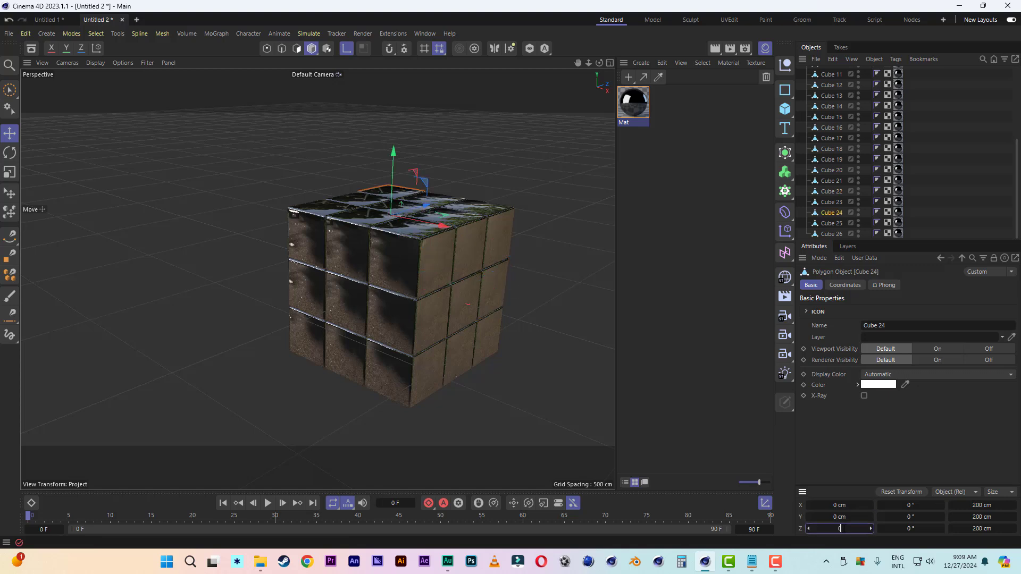
pyautogui.click(831, 234)
pyautogui.click(843, 528)
pyautogui.write('00')
# Check the axis positions of Cube 26, the Cloner group and Cube 0 against the block's centre.
pyautogui.click(831, 74)
pyautogui.click(829, 234)
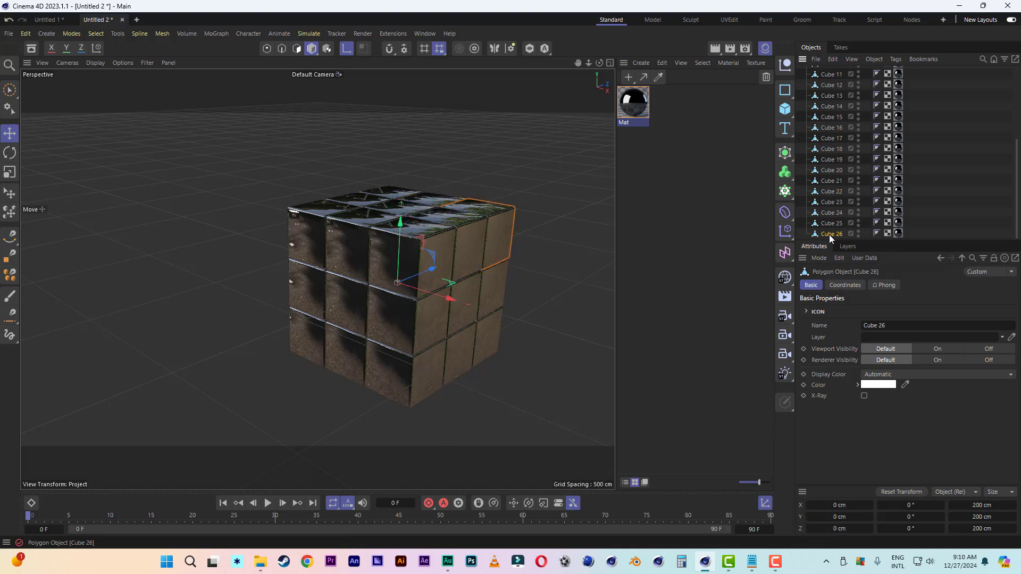
pyautogui.scroll(4, 839, 190)
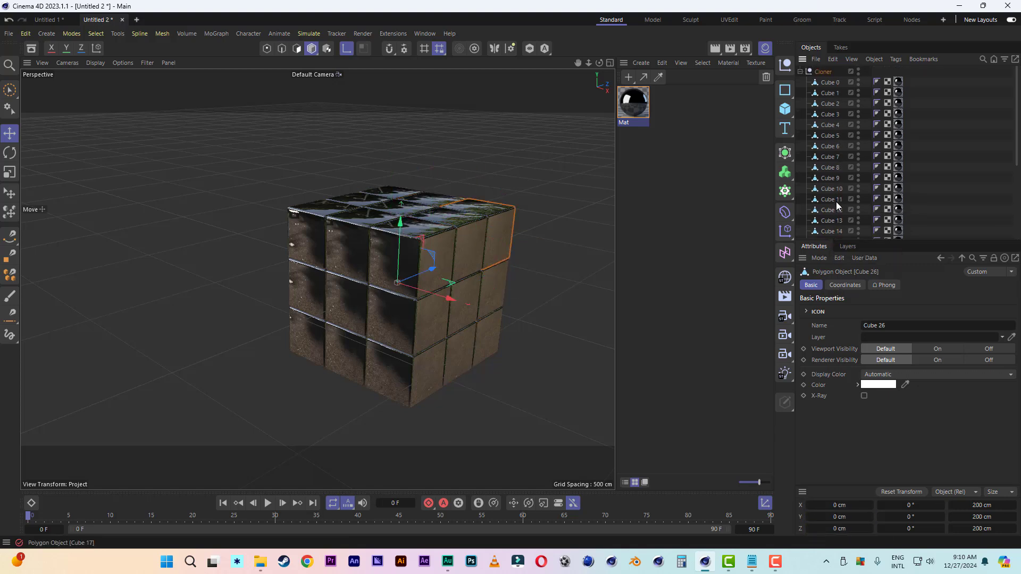
pyautogui.click(824, 74)
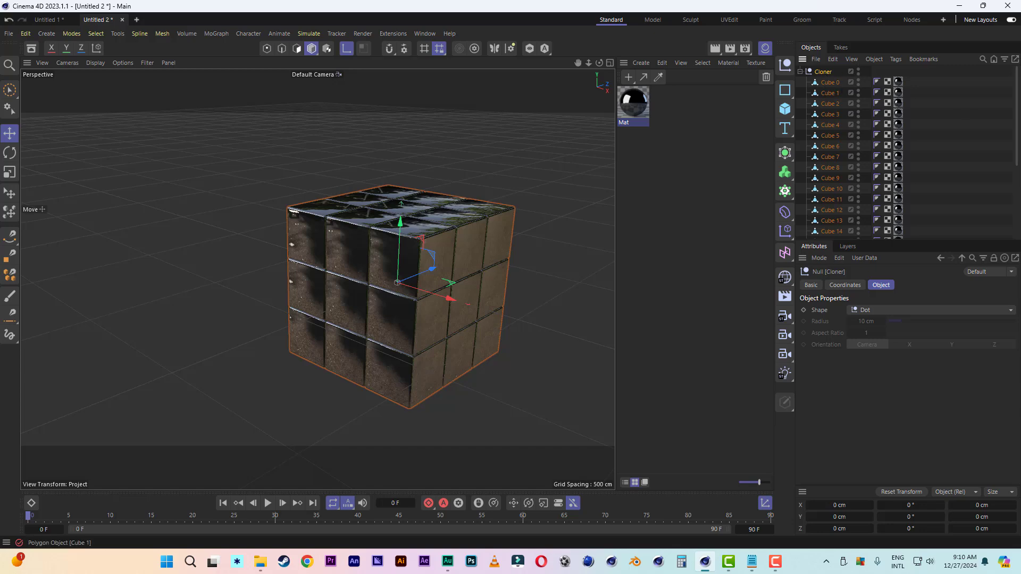
pyautogui.click(830, 84)
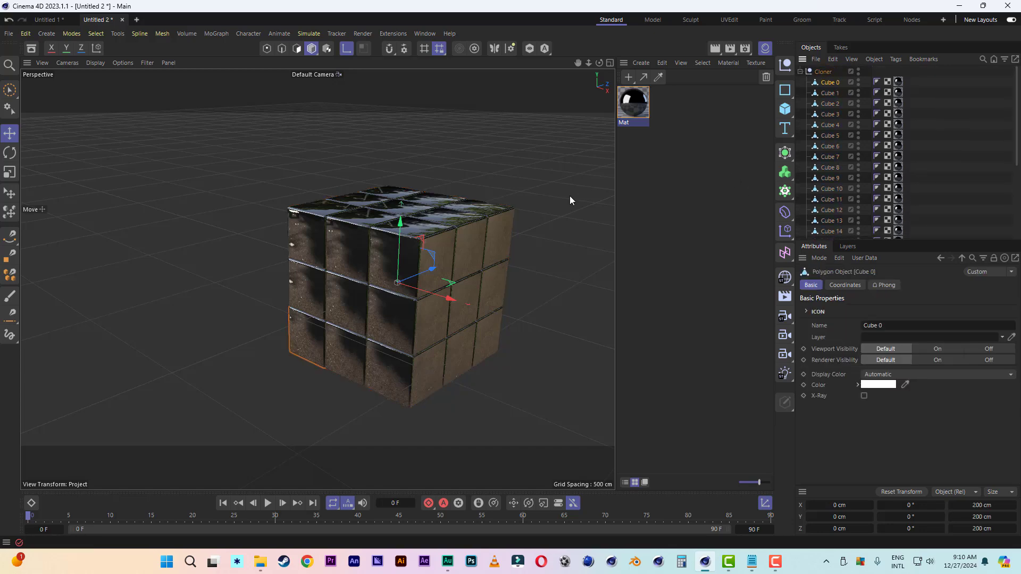
pyautogui.keyDown('alt'); pyautogui.moveTo(483, 240); pyautogui.dragTo(434, 240); pyautogui.keyUp('alt')
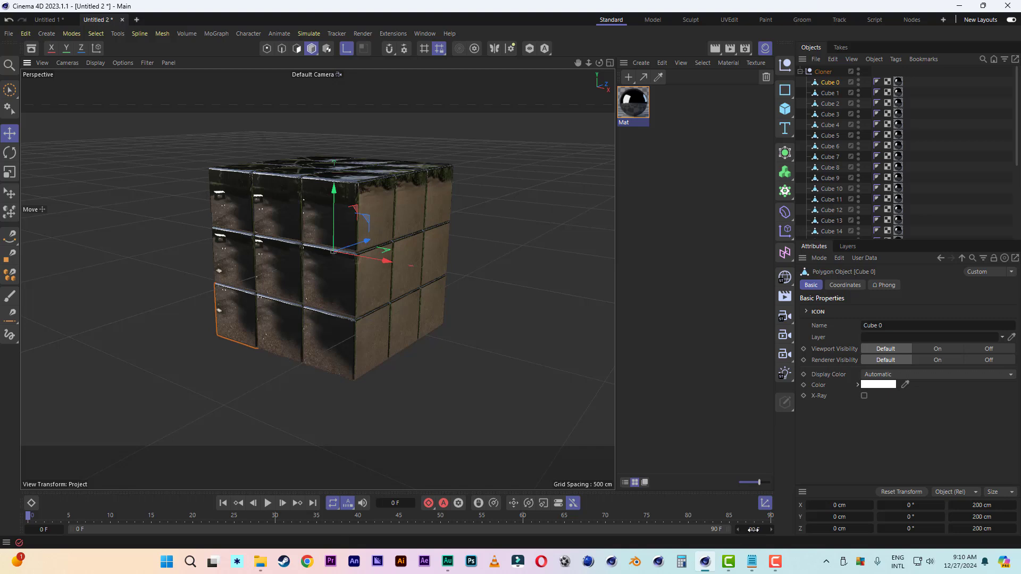
# Extend the project's end frame to 200.
pyautogui.click(752, 529)
pyautogui.write('200')
pyautogui.press('Return')
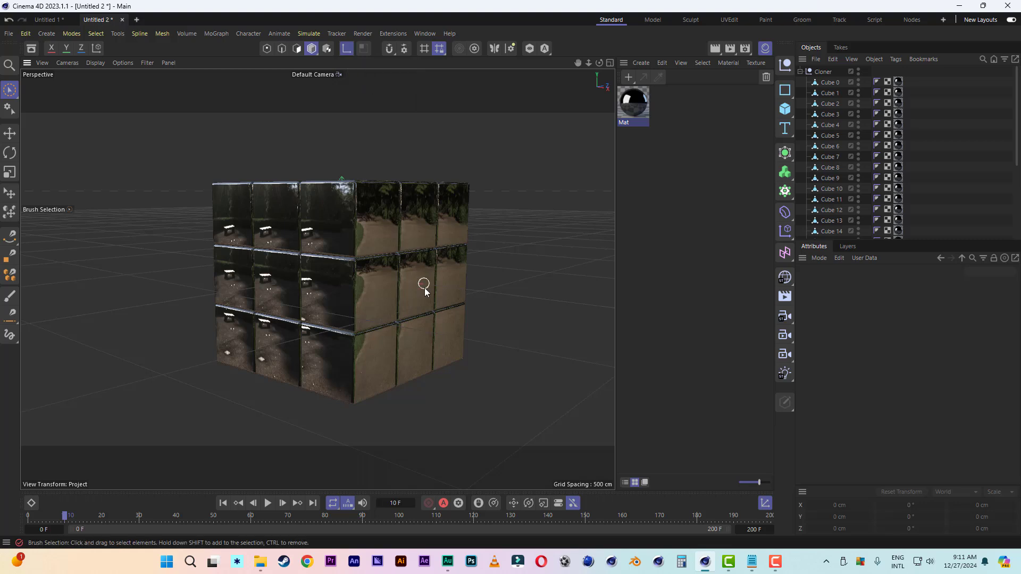
# Turn off axis editing and brush-select the nine cubes of the outer vertical layer containing Cube 2.
pyautogui.click(346, 49)
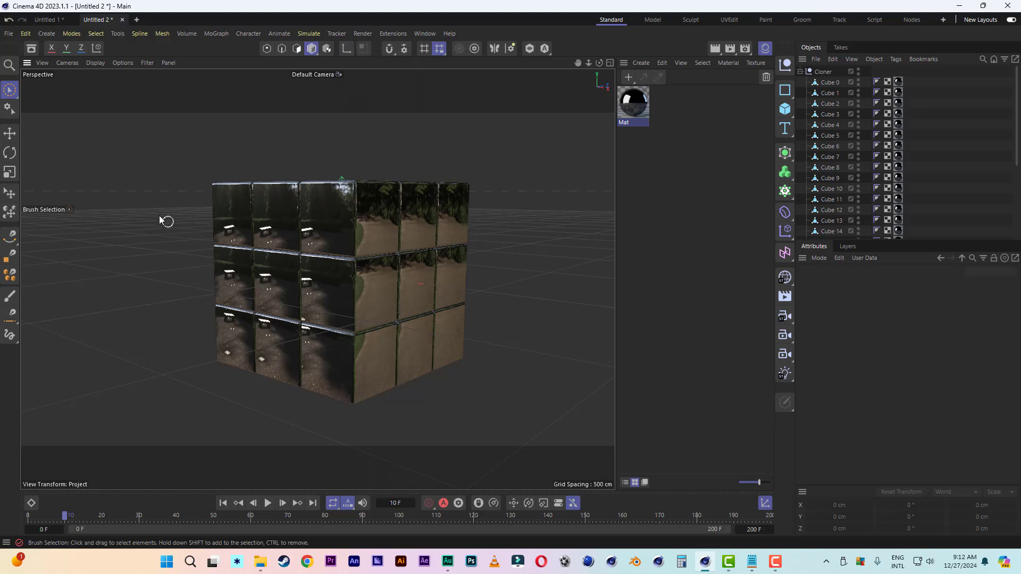
pyautogui.click(10, 90)
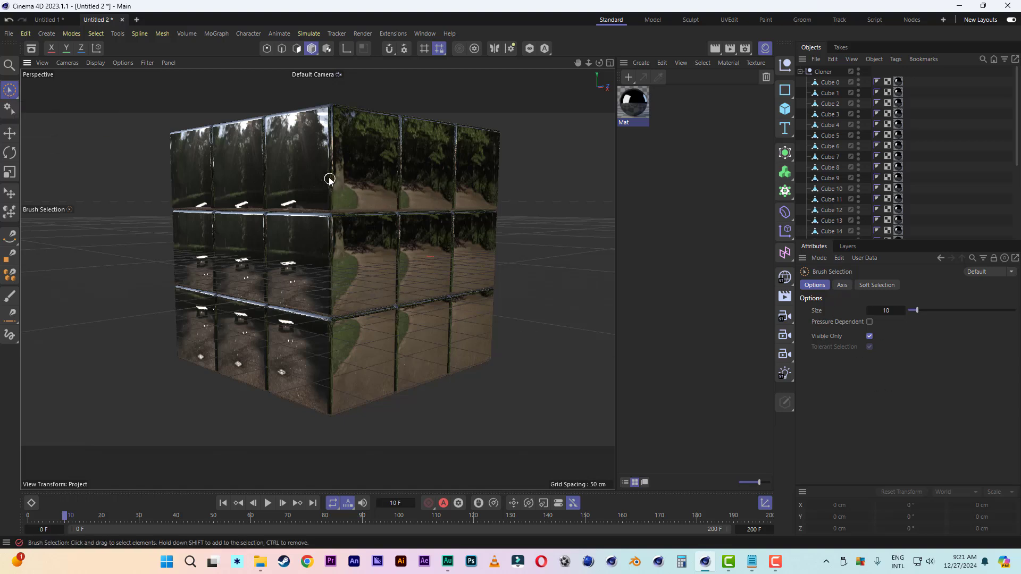
pyautogui.moveTo(329, 181)
pyautogui.mouseDown()
pyautogui.moveTo(392, 182)
pyautogui.moveTo(476, 210)
pyautogui.moveTo(372, 262)
pyautogui.moveTo(354, 334)
pyautogui.moveTo(489, 358)
pyautogui.mouseUp()
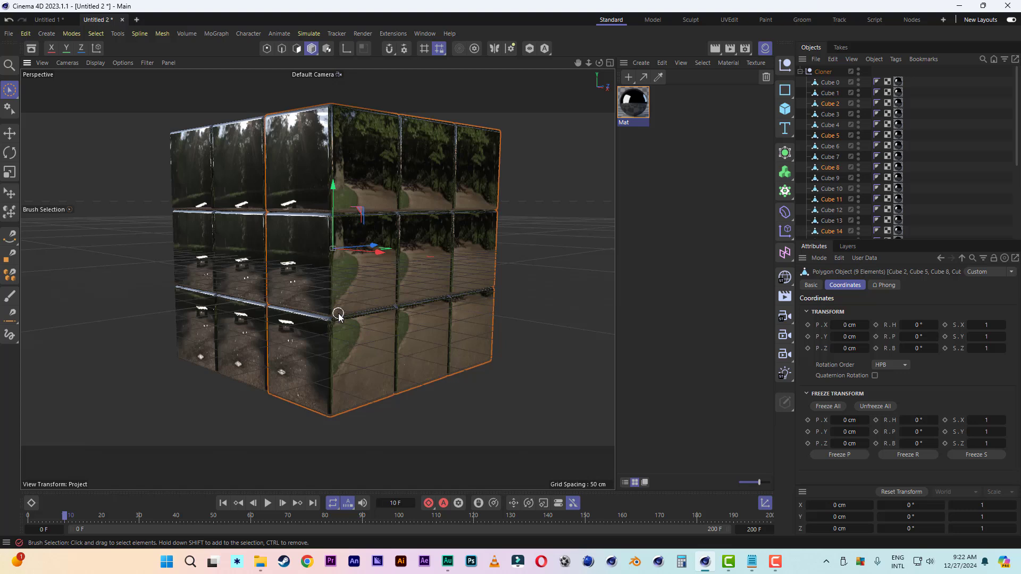
# Enable Quaternion Rotation for the nine selected cubes and record a keyframe at frame 10.
pyautogui.click(875, 376)
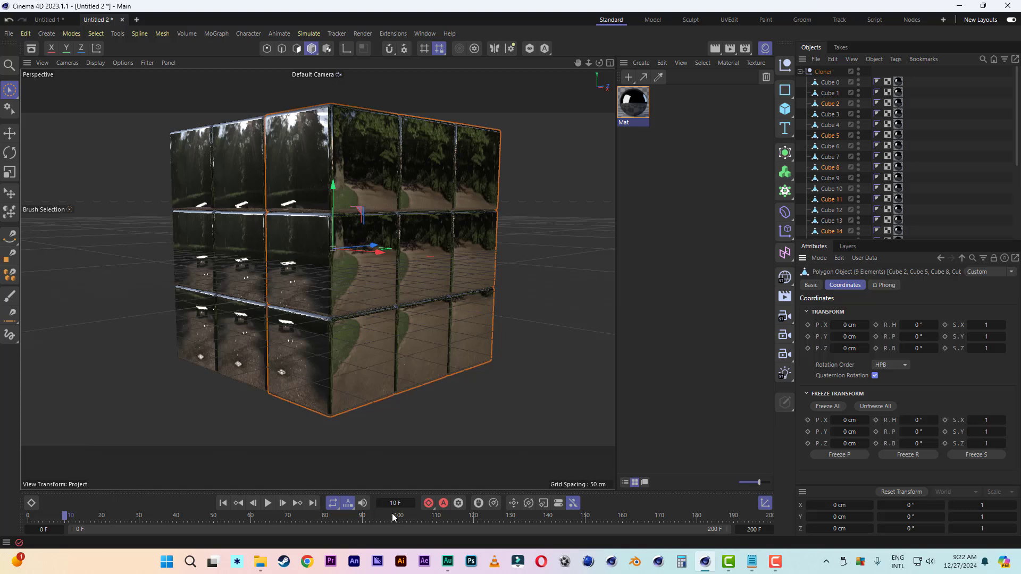
pyautogui.click(429, 503)
# At frame 30, rotate the selected vertical layer to a pitch of 90° and record a keyframe.
pyautogui.moveTo(67, 516); pyautogui.dragTo(141, 520)
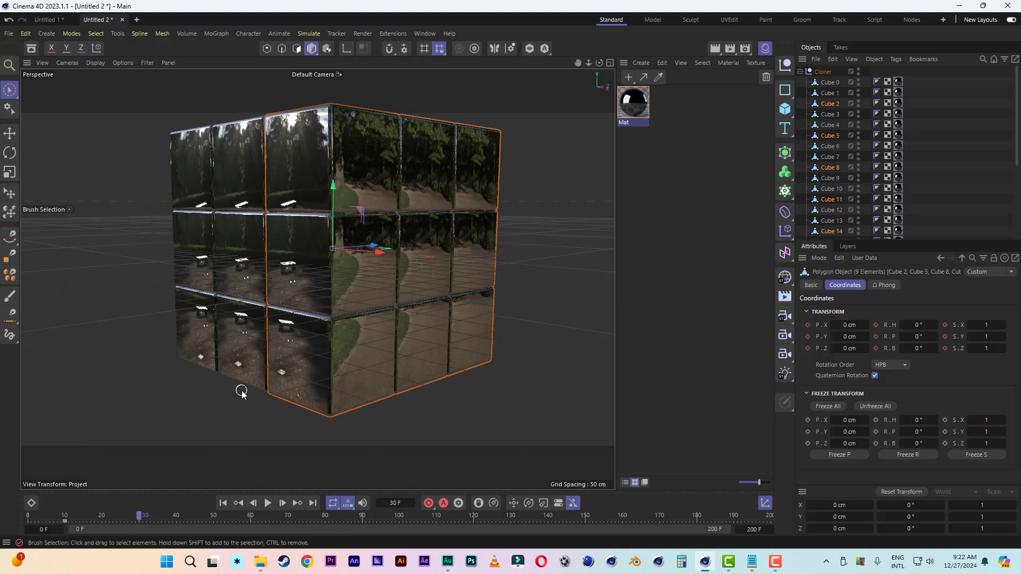
pyautogui.click(10, 153)
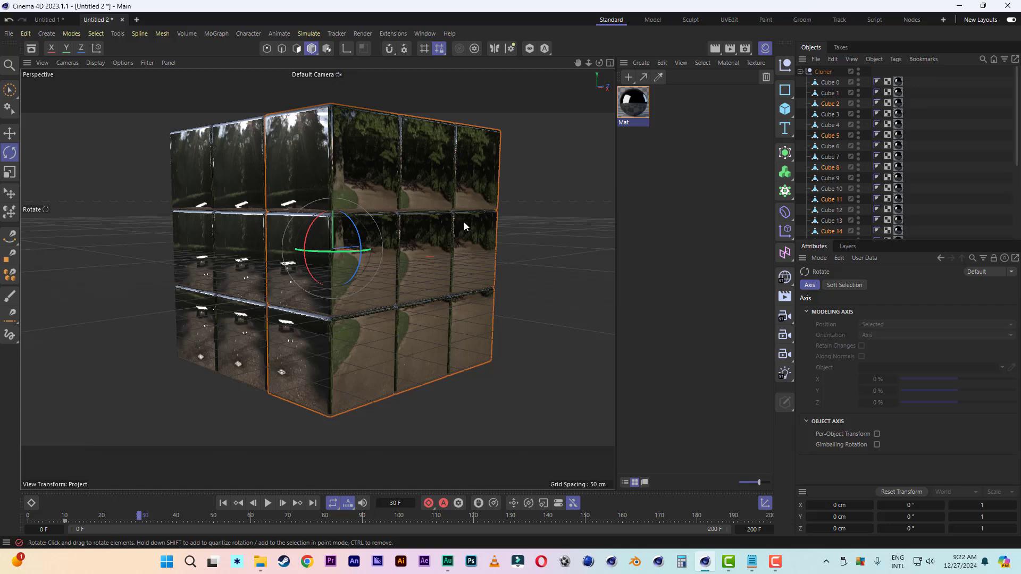
pyautogui.moveTo(421, 217)
pyautogui.keyDown('alt'); pyautogui.mouseDown()
pyautogui.moveTo(460, 220)
pyautogui.moveTo(425, 226)
pyautogui.mouseUp(); pyautogui.keyUp('alt')
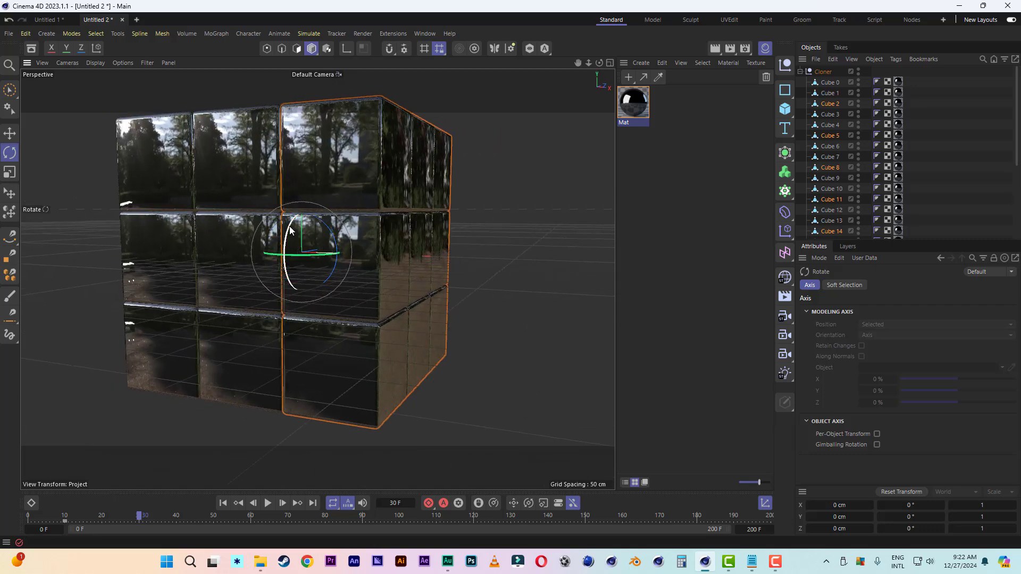
pyautogui.moveTo(290, 230); pyautogui.dragTo(296, 274)
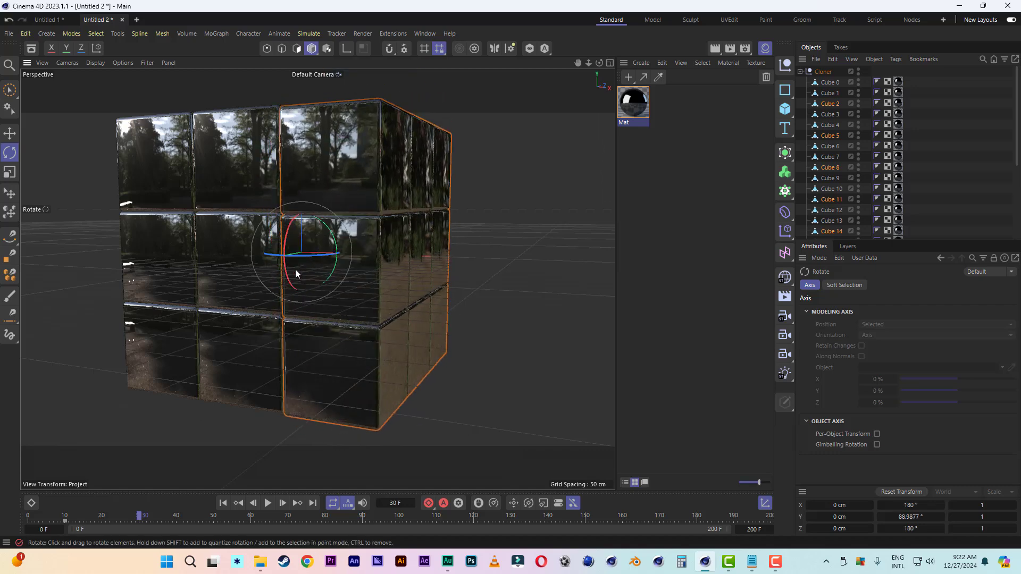
pyautogui.click(910, 516)
pyautogui.write('90')
pyautogui.press('Return')
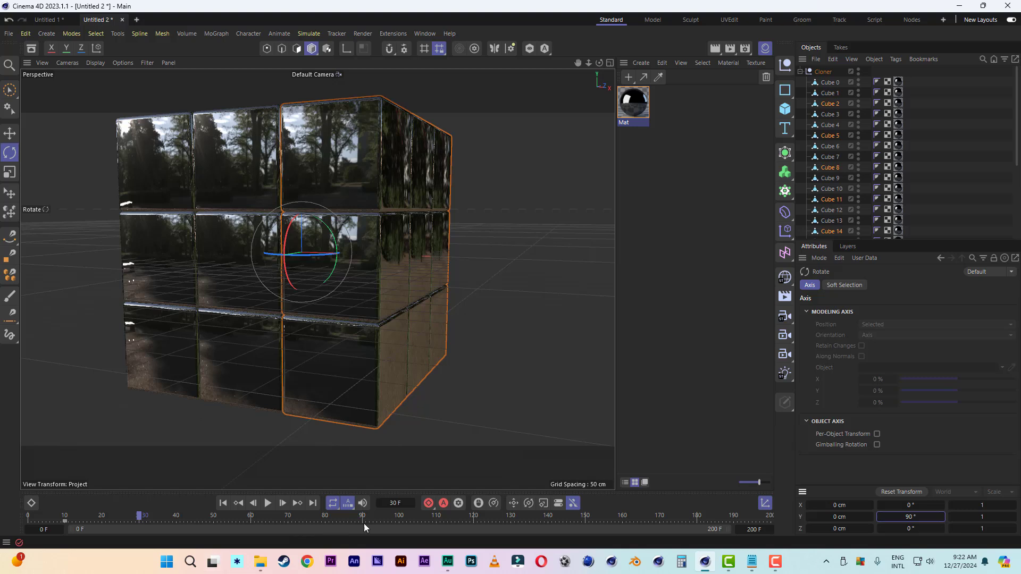
pyautogui.click(429, 504)
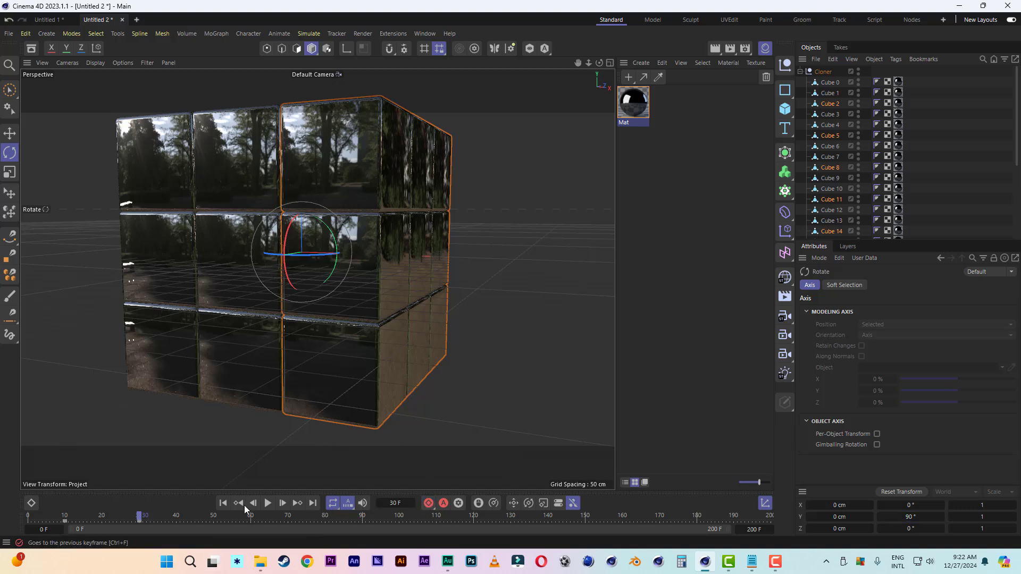
# Play the animation from the start to review the layer's rotation.
pyautogui.click(223, 503)
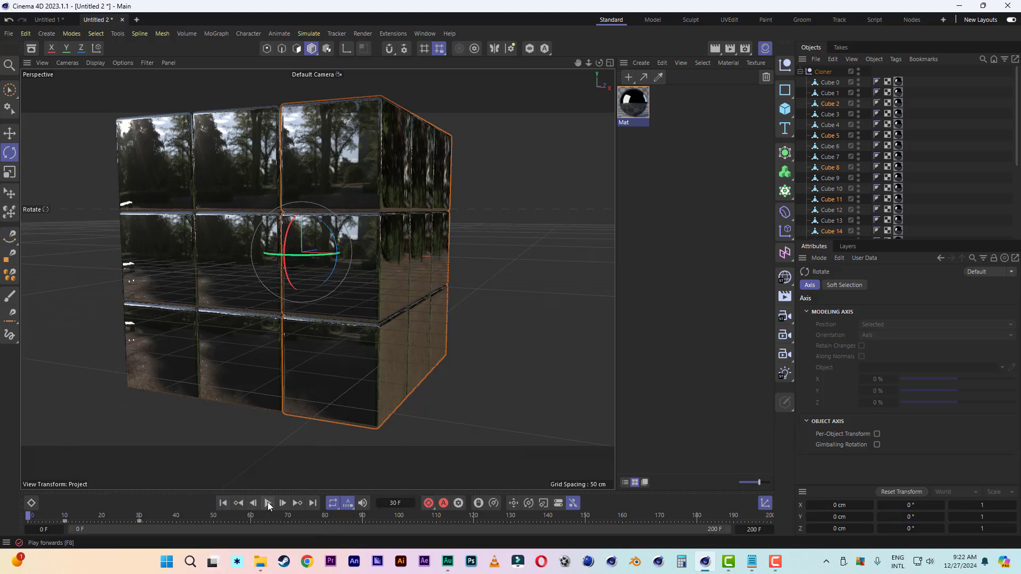
pyautogui.click(268, 504)
pyautogui.click(268, 503)
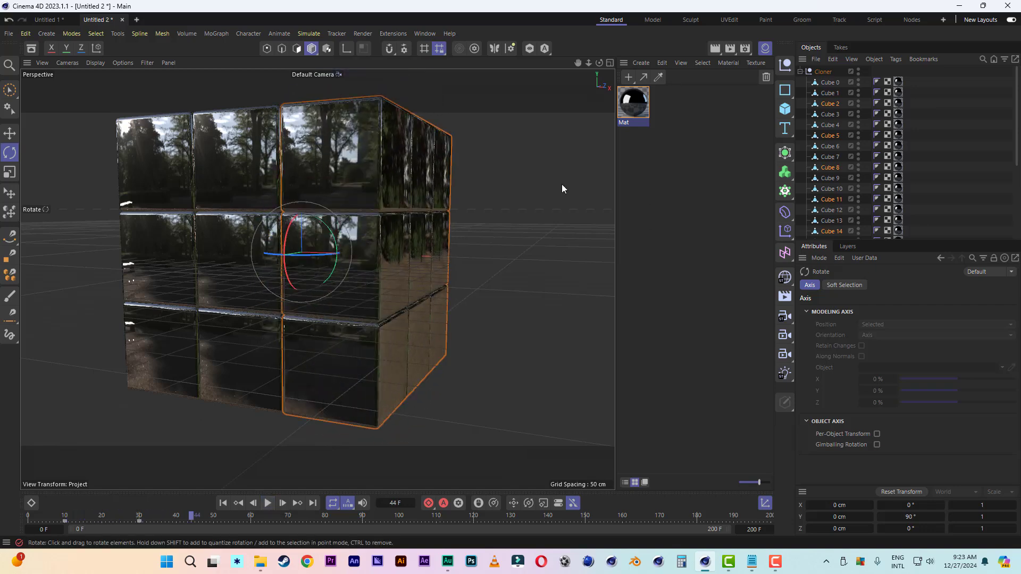
# Switch to Brush Selection and turn off its Visible Only option.
pyautogui.moveTo(599, 63); pyautogui.dragTo(584, 64)
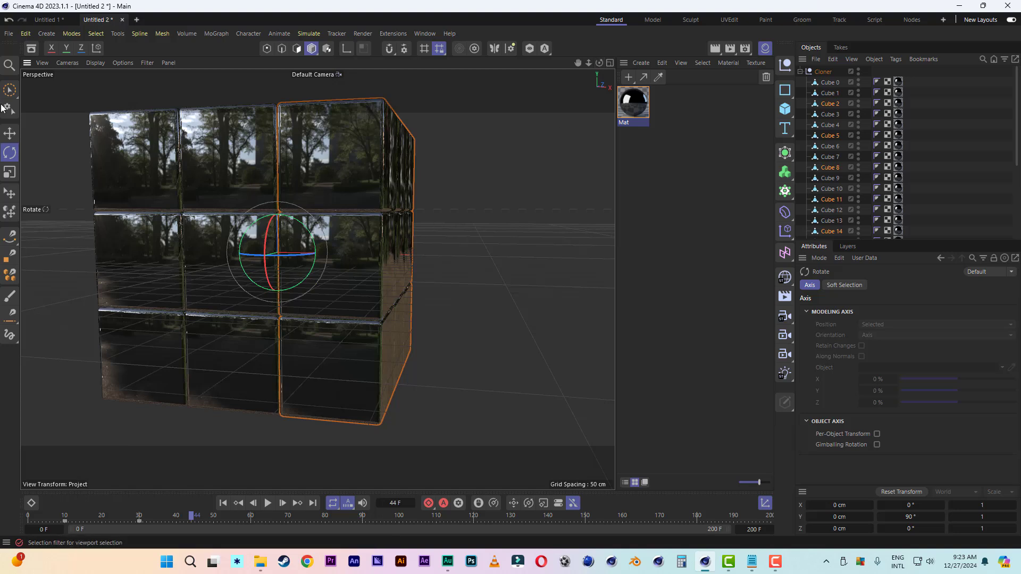
pyautogui.click(6, 92)
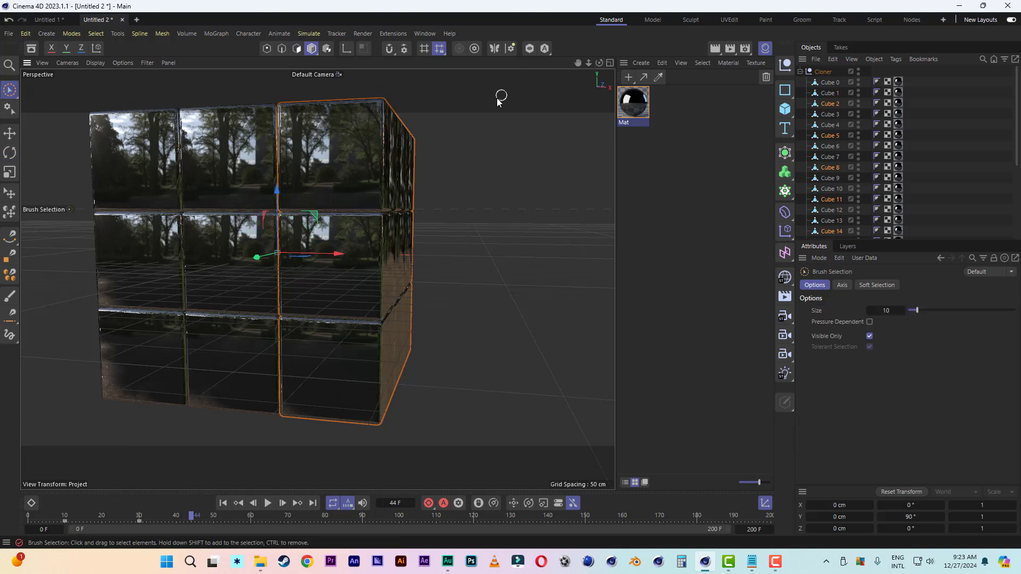
pyautogui.moveTo(578, 63); pyautogui.dragTo(638, 60)
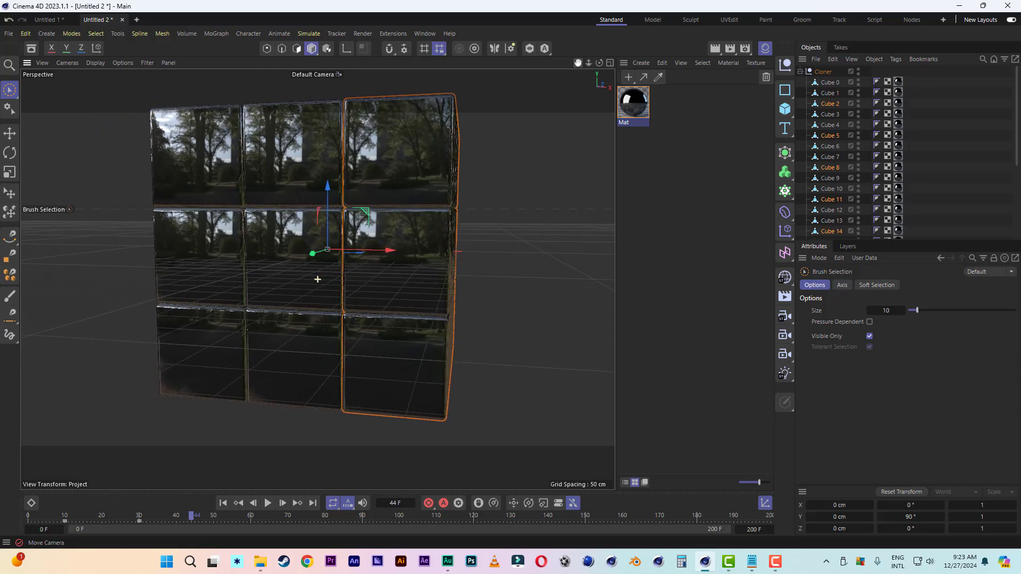
pyautogui.click(870, 337)
# Brush-select only the nine cubes of the middle horizontal layer, leaving the Cloner group out of the selection.
pyautogui.moveTo(134, 257); pyautogui.dragTo(474, 271)
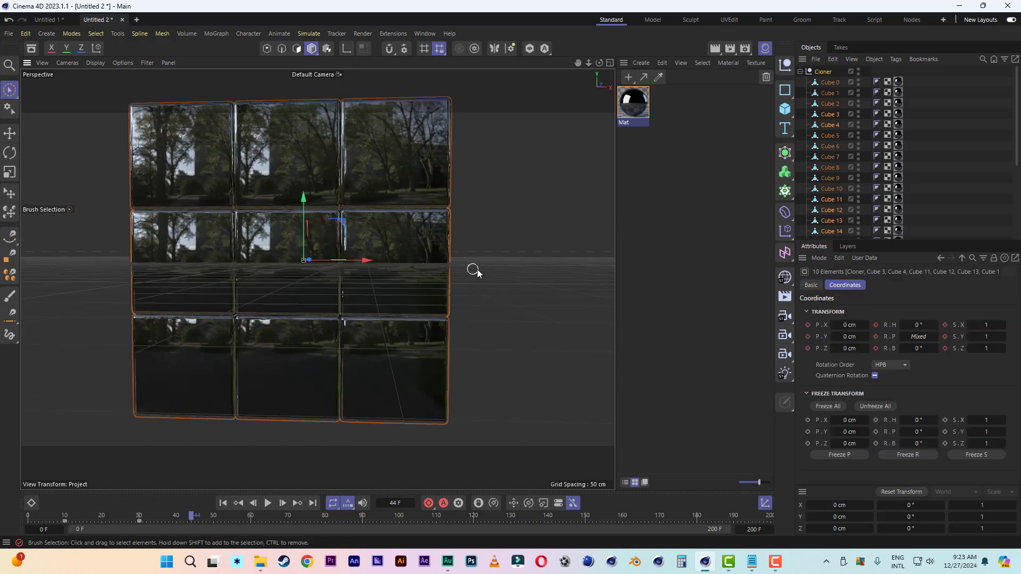
pyautogui.click(474, 270)
pyautogui.scroll(2, 137, 258)
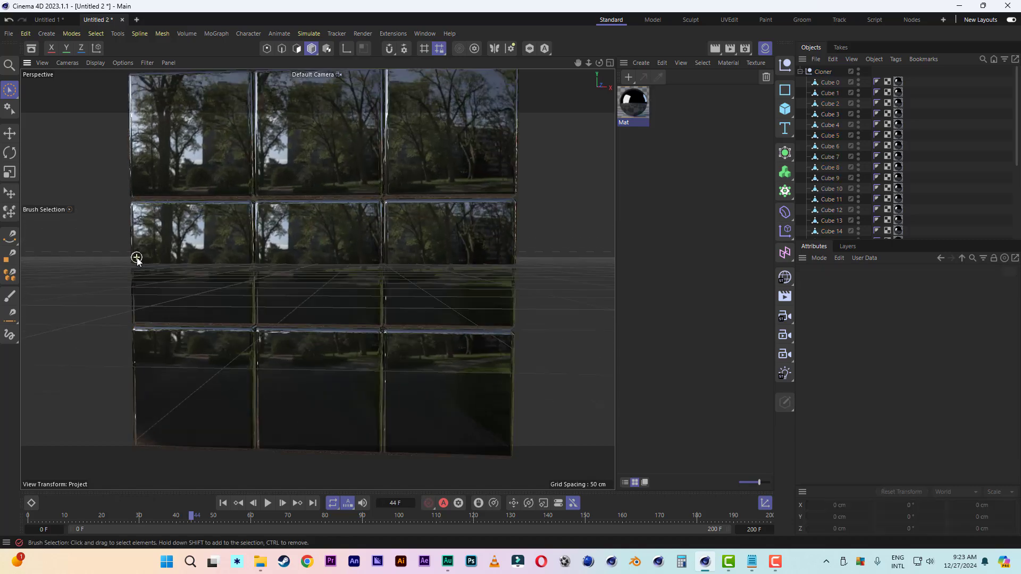
pyautogui.click(132, 254)
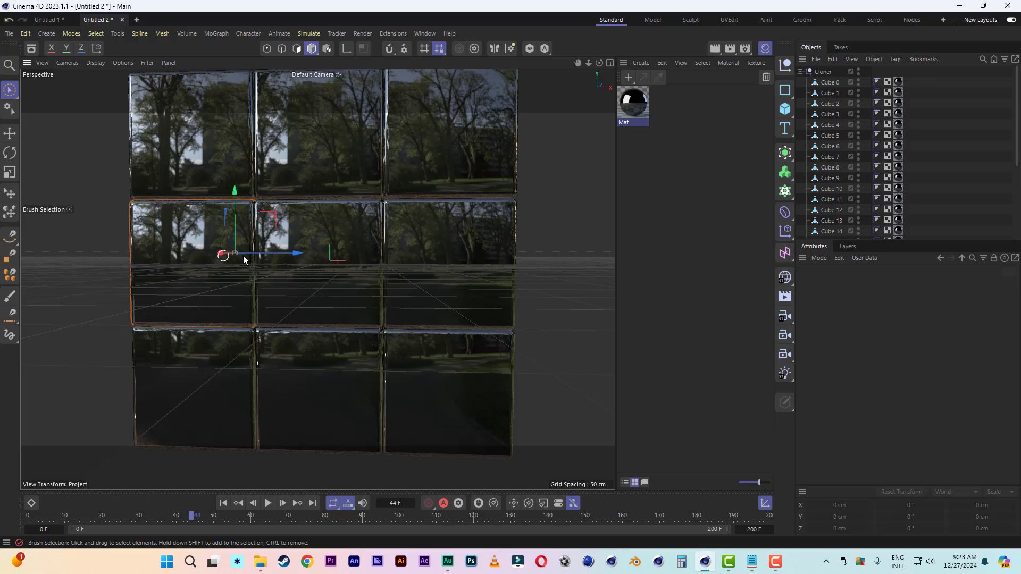
pyautogui.moveTo(243, 259)
pyautogui.mouseDown()
pyautogui.moveTo(419, 256)
pyautogui.moveTo(426, 237)
pyautogui.moveTo(320, 247)
pyautogui.mouseUp()
pyautogui.scroll(-1, 306, 281)
pyautogui.scroll(-1, 356, 246)
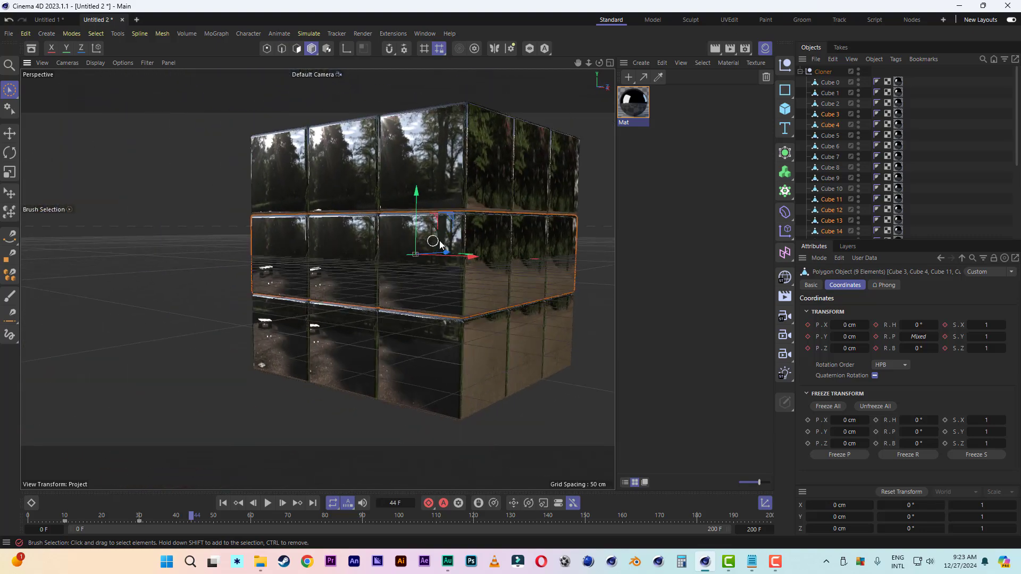
pyautogui.keyDown('alt'); pyautogui.moveTo(435, 276); pyautogui.dragTo(460, 300); pyautogui.keyUp('alt')
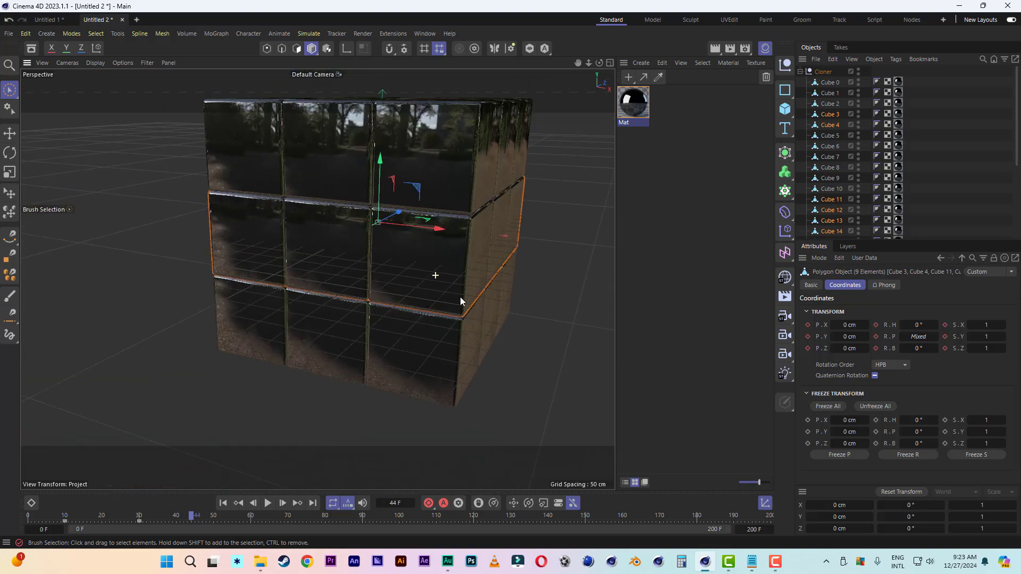
# Record a keyframe for the selected middle horizontal layer at frame 40.
pyautogui.moveTo(439, 229); pyautogui.dragTo(198, 228)
pyautogui.hotkey('ctrl', 'z')
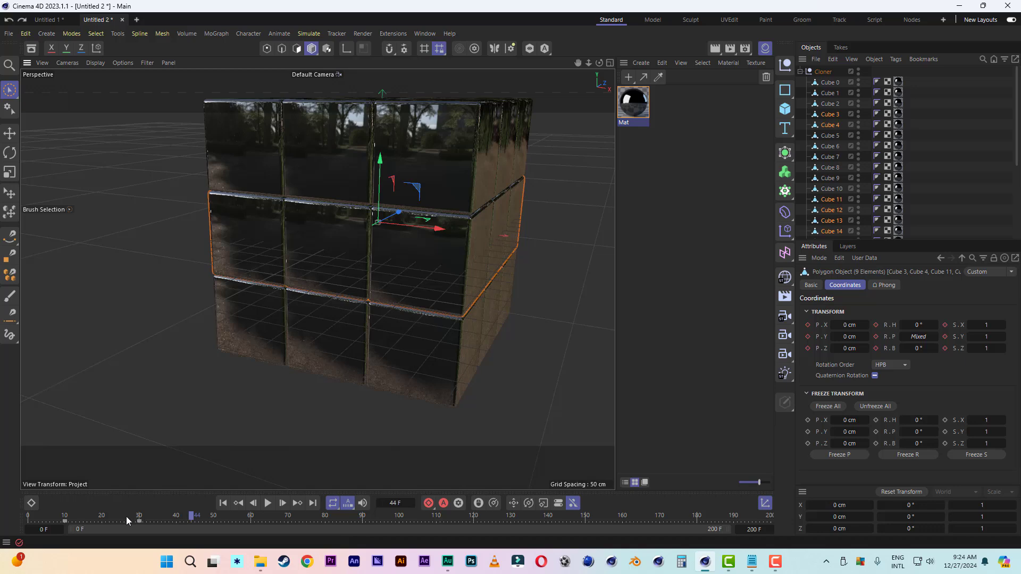
pyautogui.moveTo(126, 517); pyautogui.dragTo(172, 518)
pyautogui.click(426, 504)
# At frame 60, rotate the middle horizontal layer about its vertical axis, set the X rotation to 90°, and record a keyframe.
pyautogui.click(250, 517)
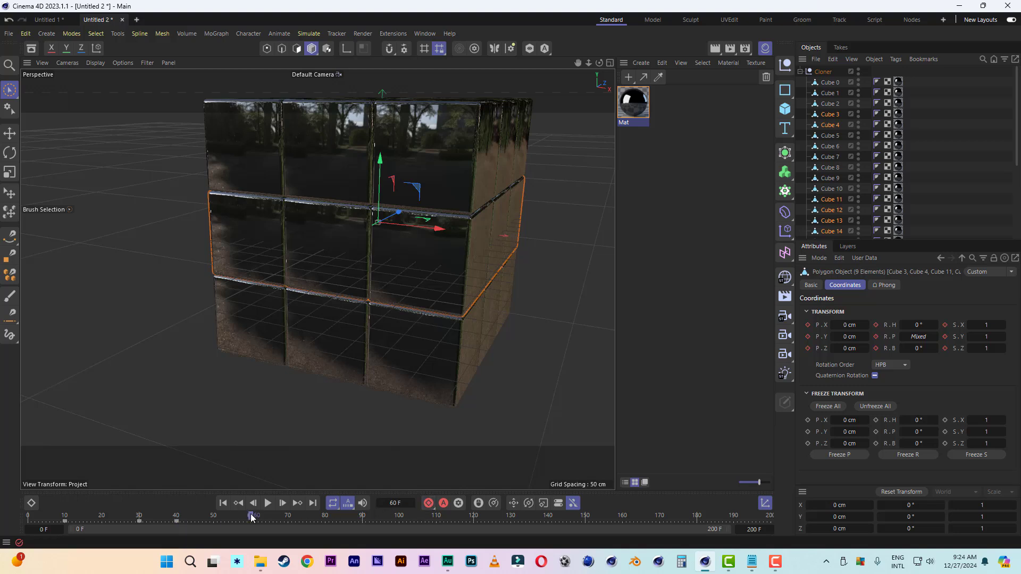
pyautogui.click(9, 153)
pyautogui.keyDown('alt'); pyautogui.moveTo(317, 227); pyautogui.dragTo(319, 183); pyautogui.keyUp('alt')
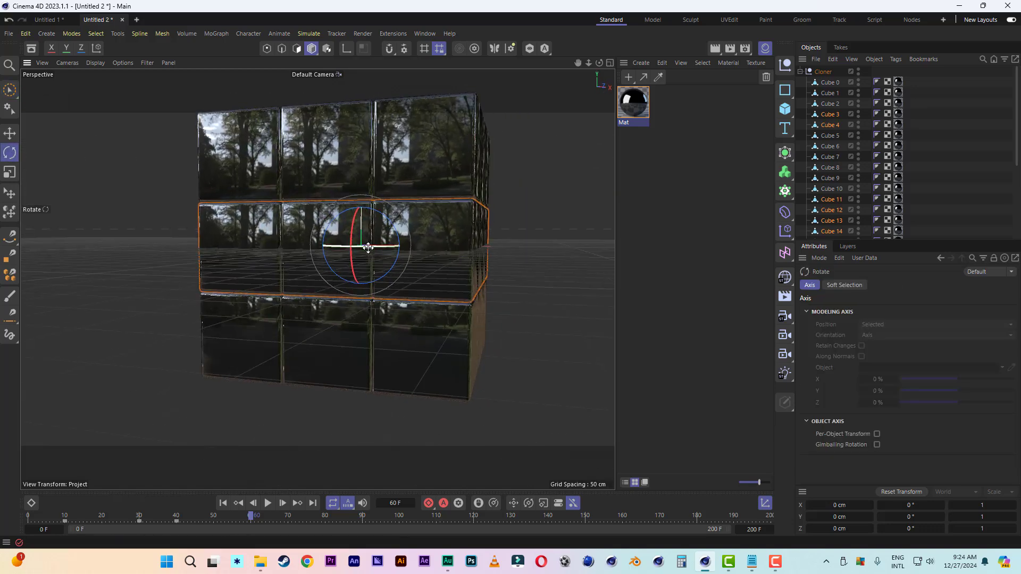
pyautogui.moveTo(368, 247); pyautogui.dragTo(489, 250)
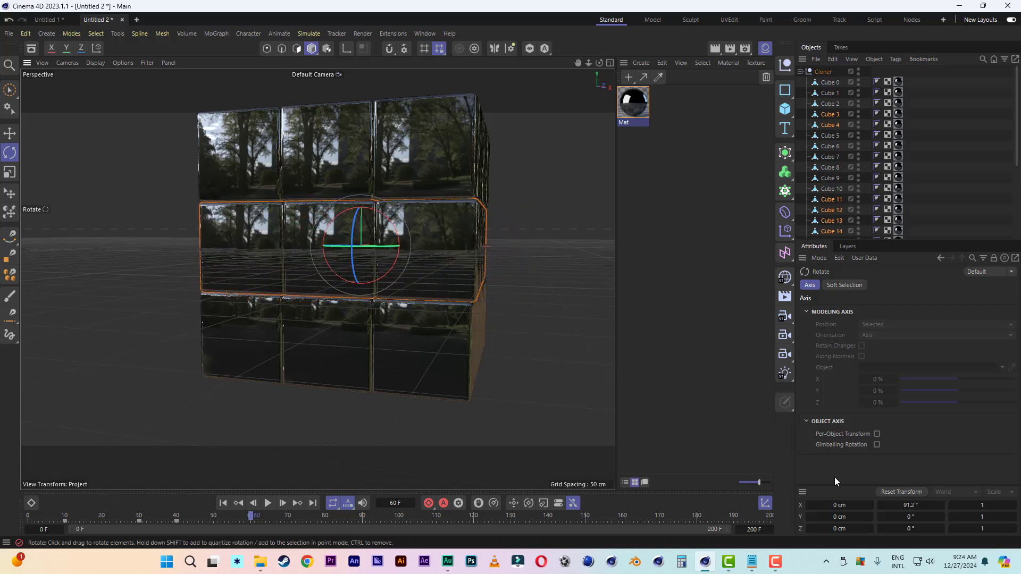
pyautogui.click(908, 505)
pyautogui.write('90')
pyautogui.press('Return')
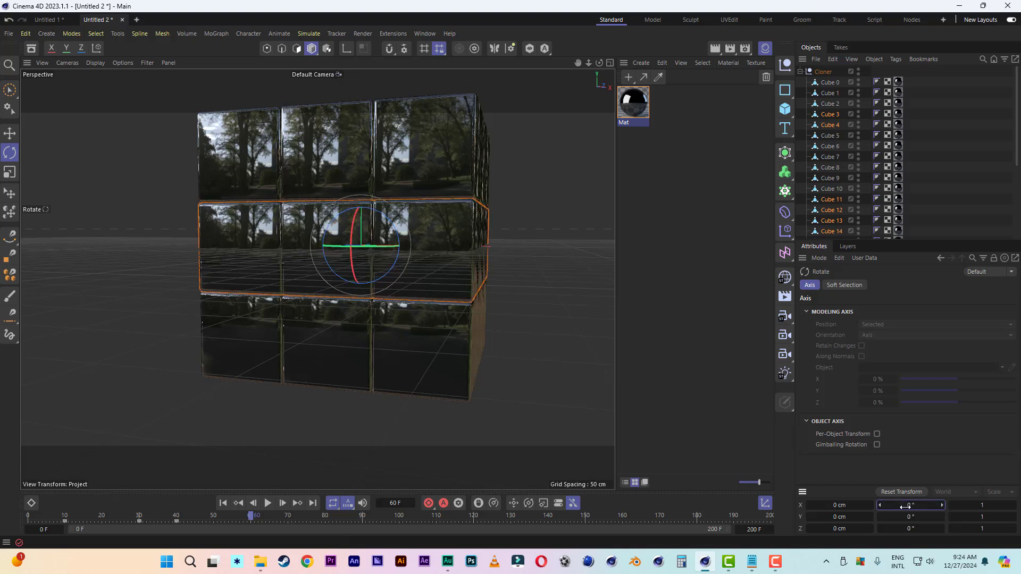
pyautogui.click(427, 504)
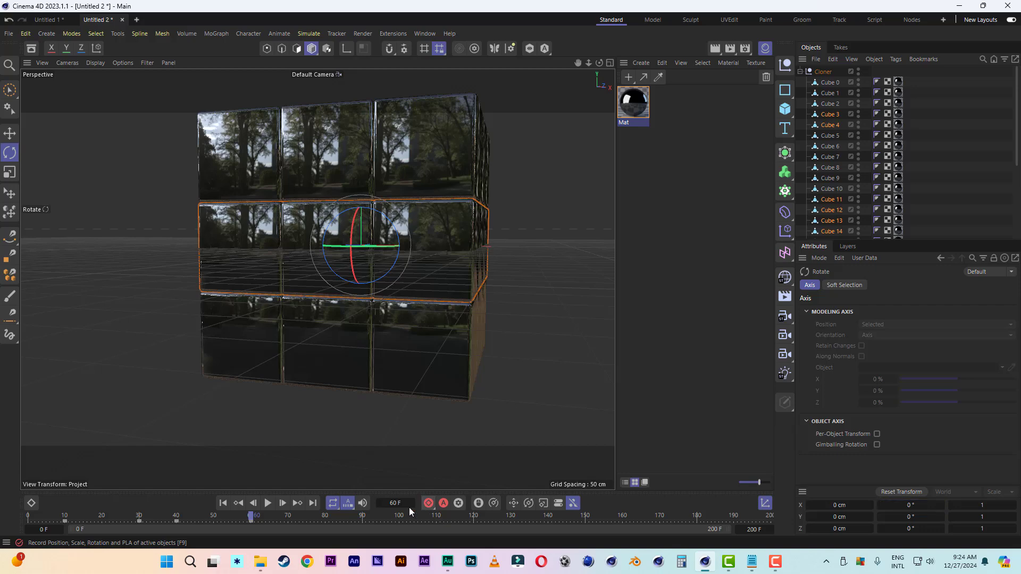
# Play the animation from the start and scrub the timeline to review the rotations of both keyframed layers.
pyautogui.click(222, 503)
pyautogui.click(268, 507)
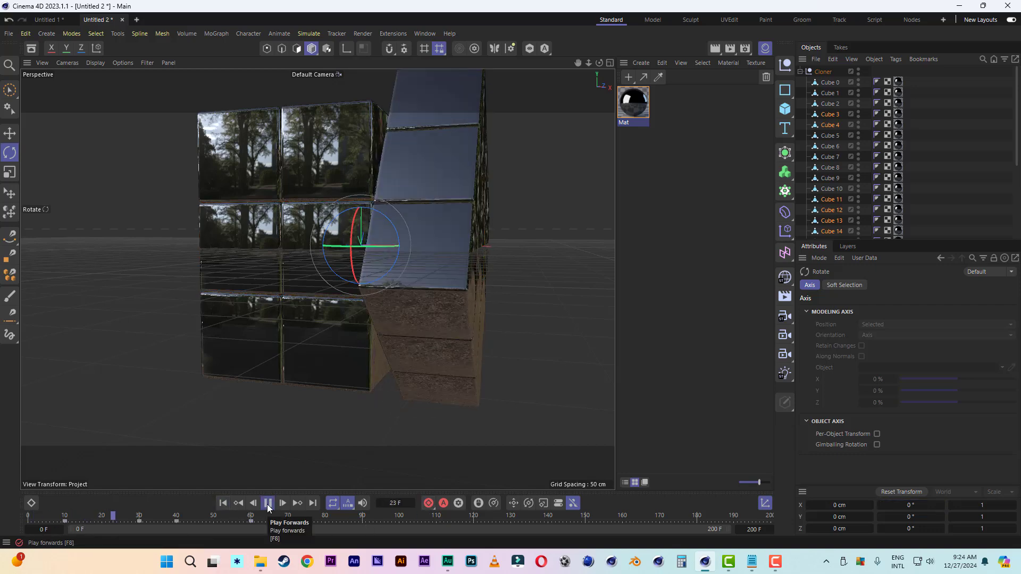
pyautogui.click(268, 505)
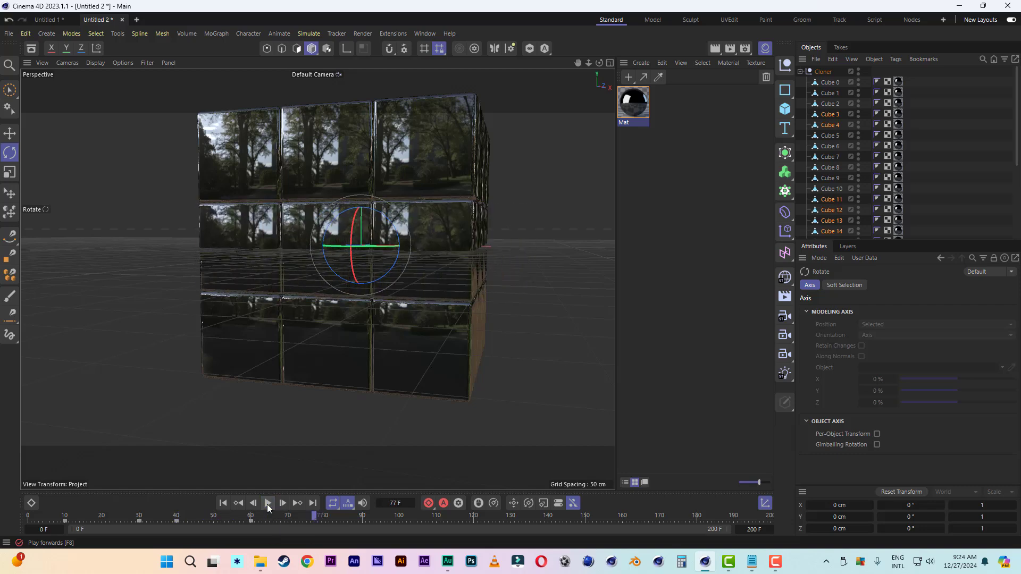
pyautogui.moveTo(292, 519); pyautogui.dragTo(234, 516)
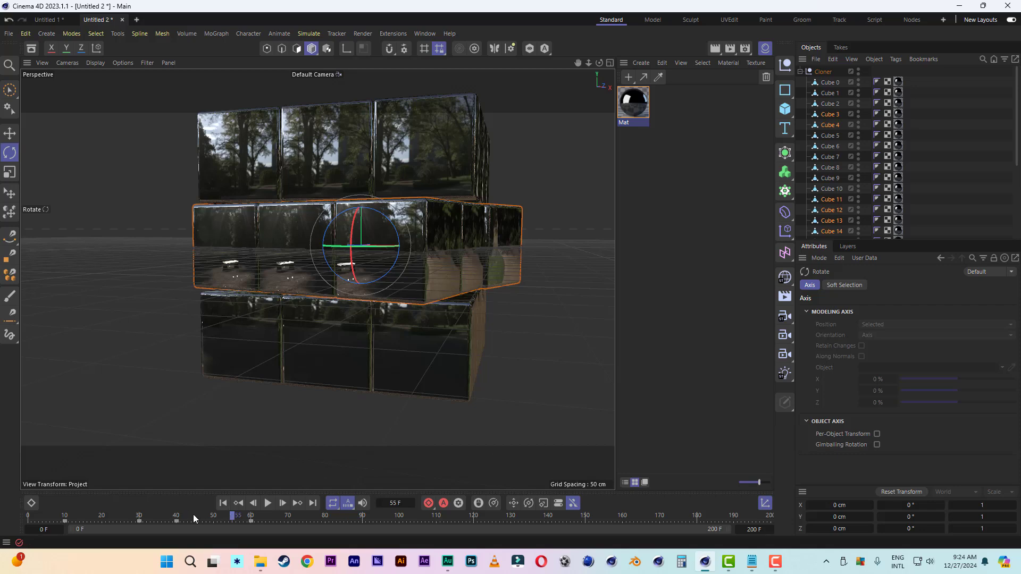
pyautogui.moveTo(193, 515); pyautogui.dragTo(124, 516)
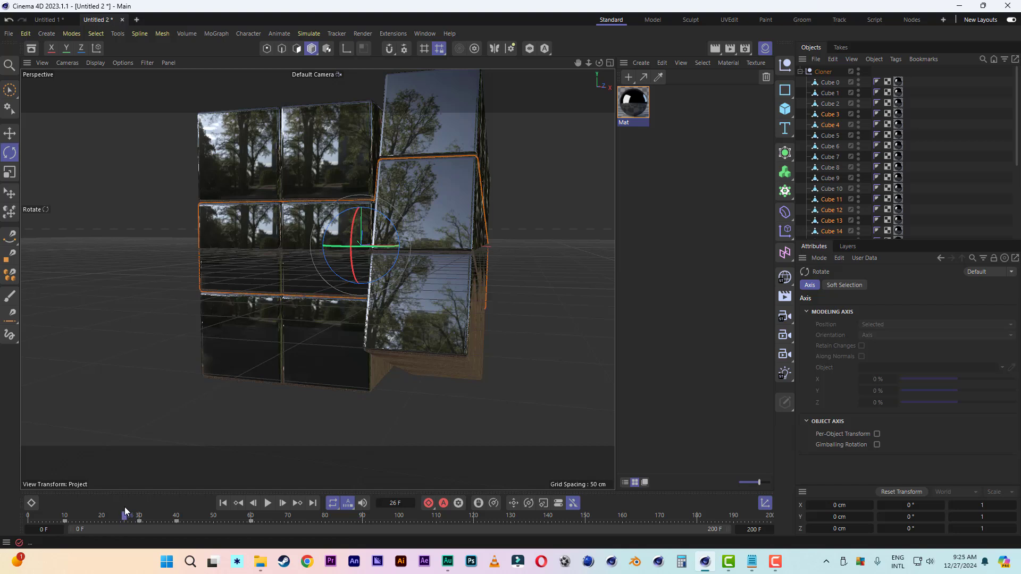
pyautogui.moveTo(125, 516); pyautogui.dragTo(257, 522)
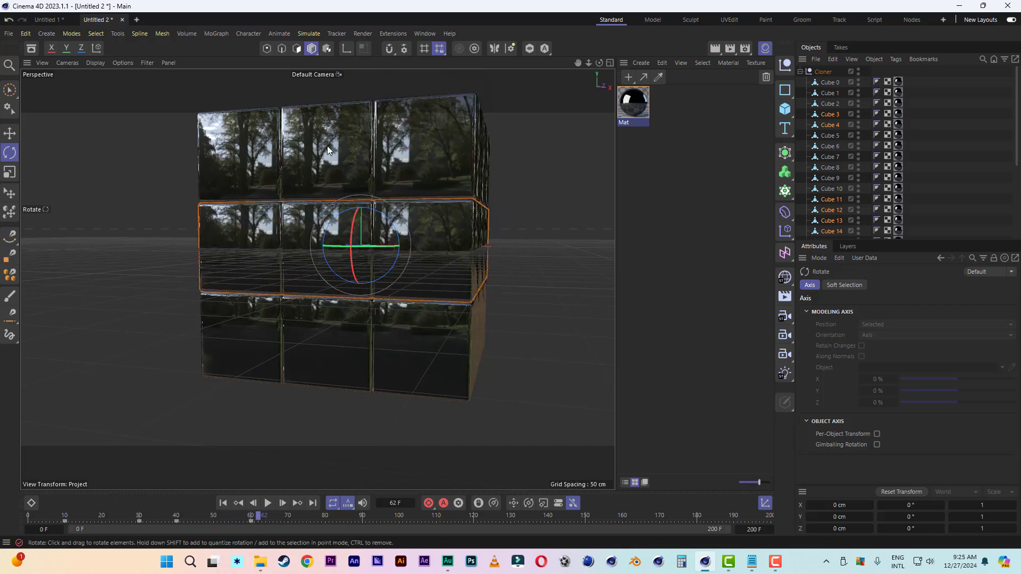
# Brush-select only the nine cubes of the middle vertical layer from a front-on view.
pyautogui.click(333, 128)
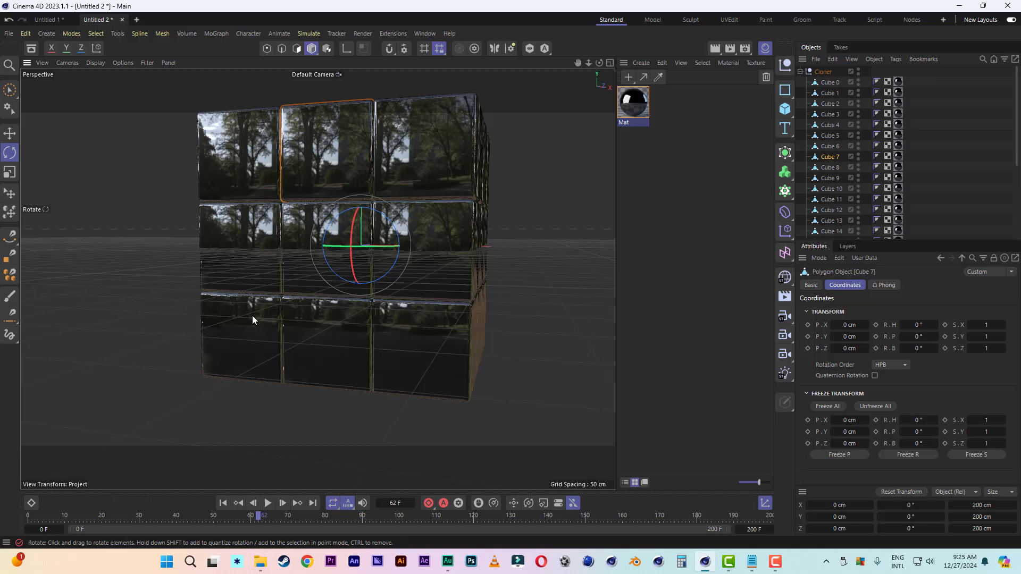
pyautogui.click(10, 90)
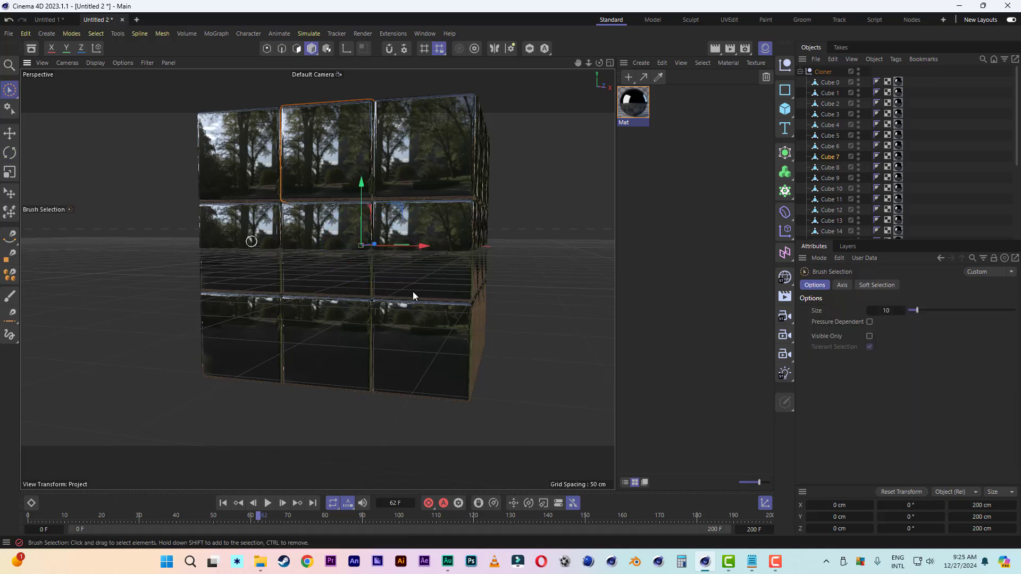
pyautogui.keyDown('alt'); pyautogui.moveTo(358, 269); pyautogui.dragTo(389, 268); pyautogui.keyUp('alt')
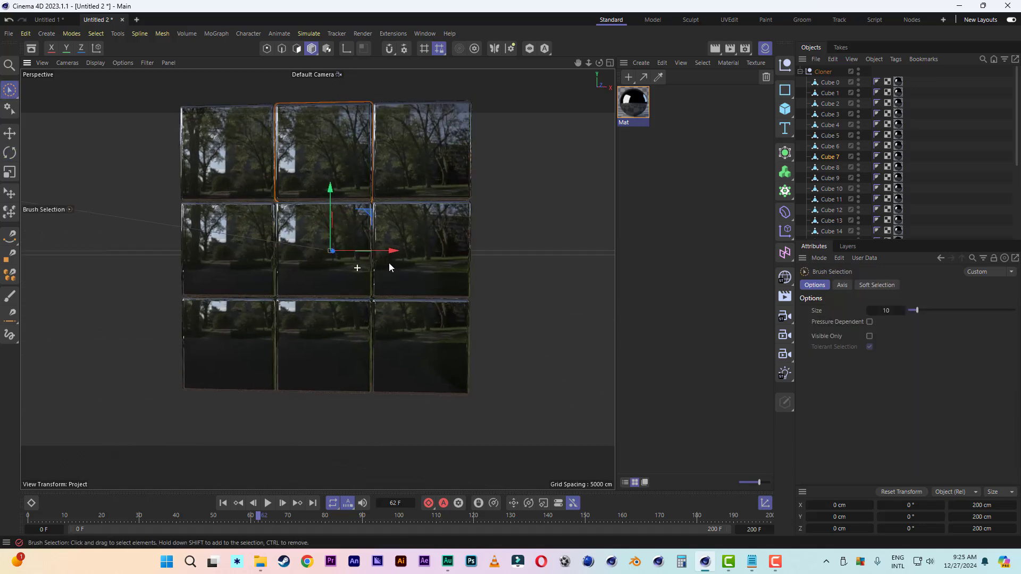
pyautogui.scroll(1, 326, 96)
pyautogui.click(316, 423)
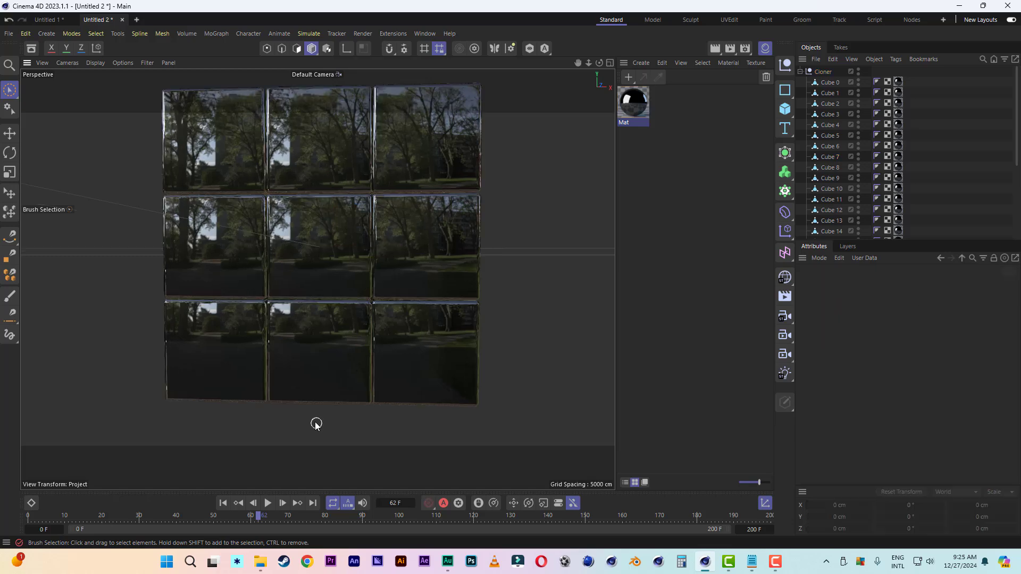
pyautogui.moveTo(315, 423)
pyautogui.mouseDown()
pyautogui.moveTo(304, 142)
pyautogui.moveTo(304, 151)
pyautogui.mouseUp()
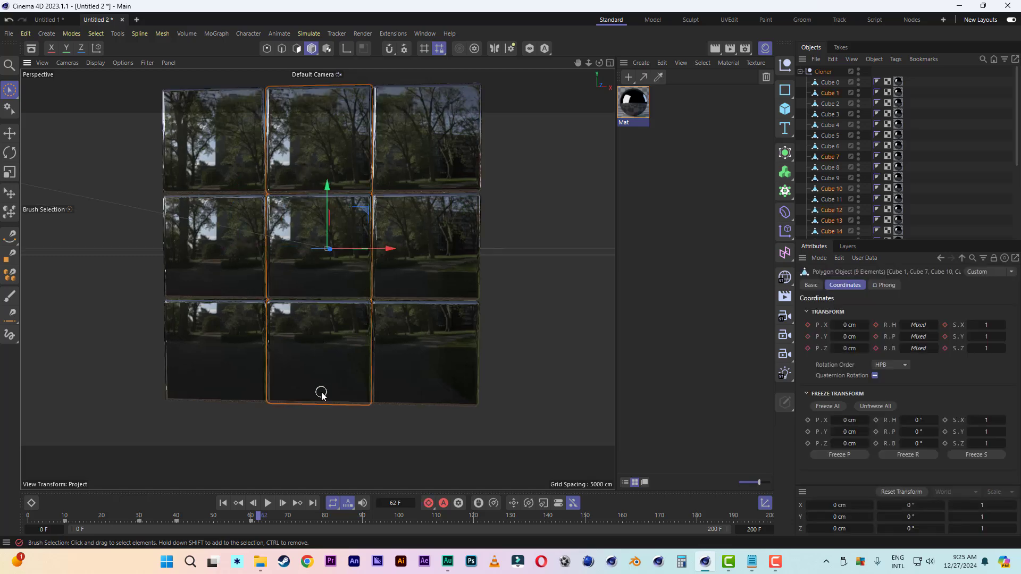
pyautogui.scroll(-3, 371, 371)
pyautogui.keyDown('alt'); pyautogui.moveTo(404, 248); pyautogui.dragTo(414, 285); pyautogui.keyUp('alt')
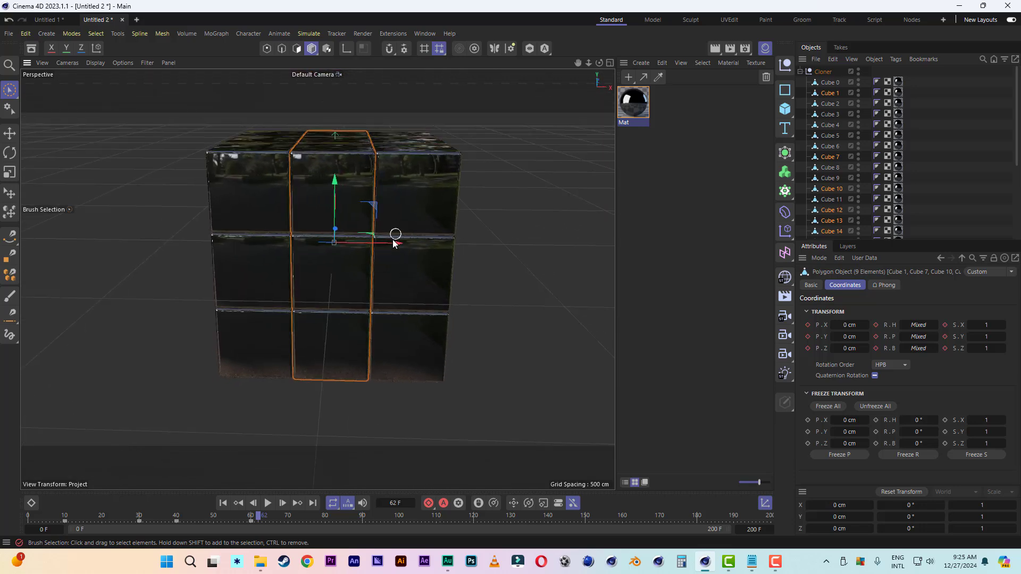
pyautogui.moveTo(394, 244); pyautogui.dragTo(583, 247)
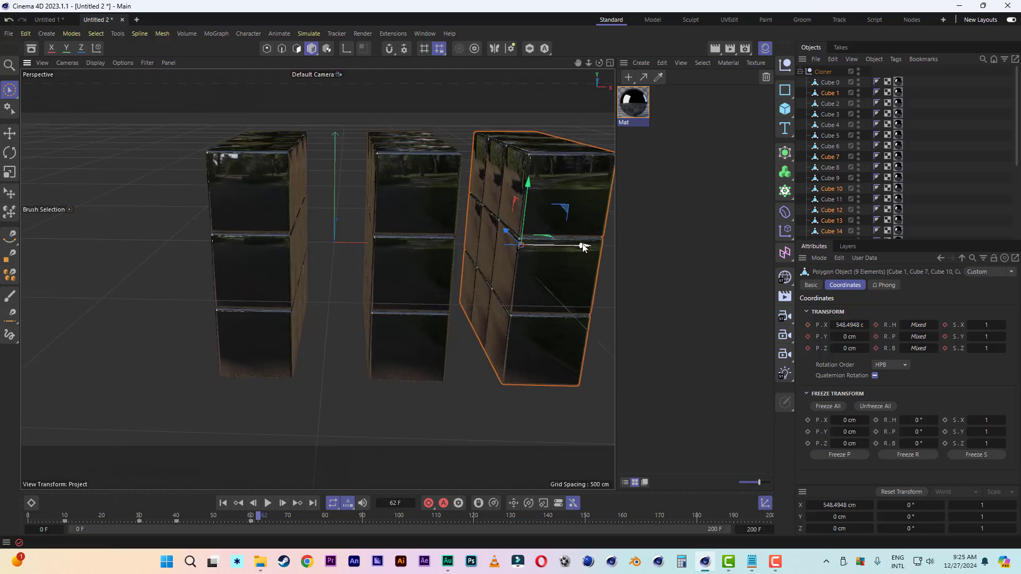
pyautogui.hotkey('ctrl', 'z')
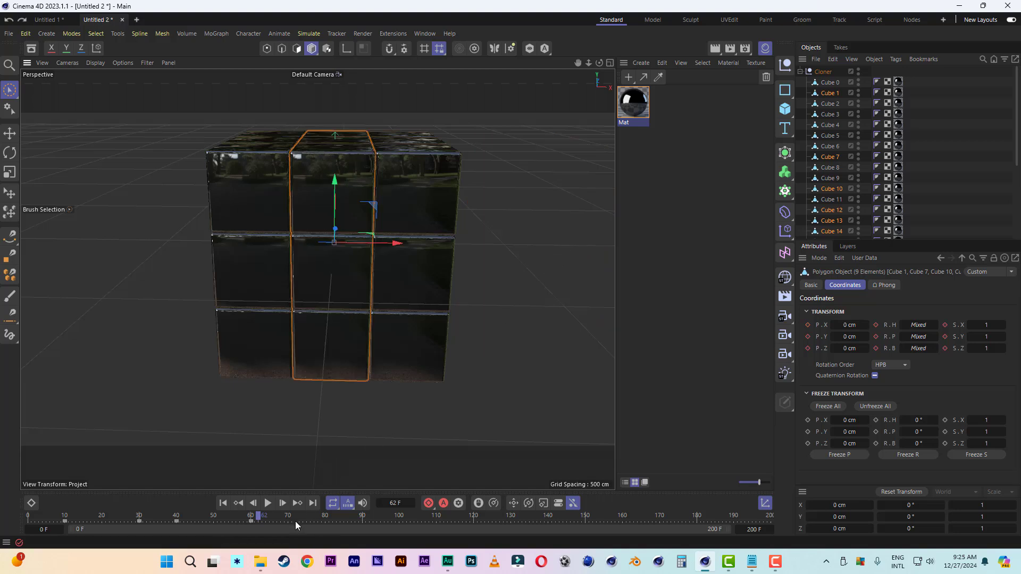
# At frame 70, enable Quaternion Rotation for the middle vertical layer and record a keyframe.
pyautogui.moveTo(258, 518); pyautogui.dragTo(289, 518)
pyautogui.click(875, 375)
pyautogui.click(429, 504)
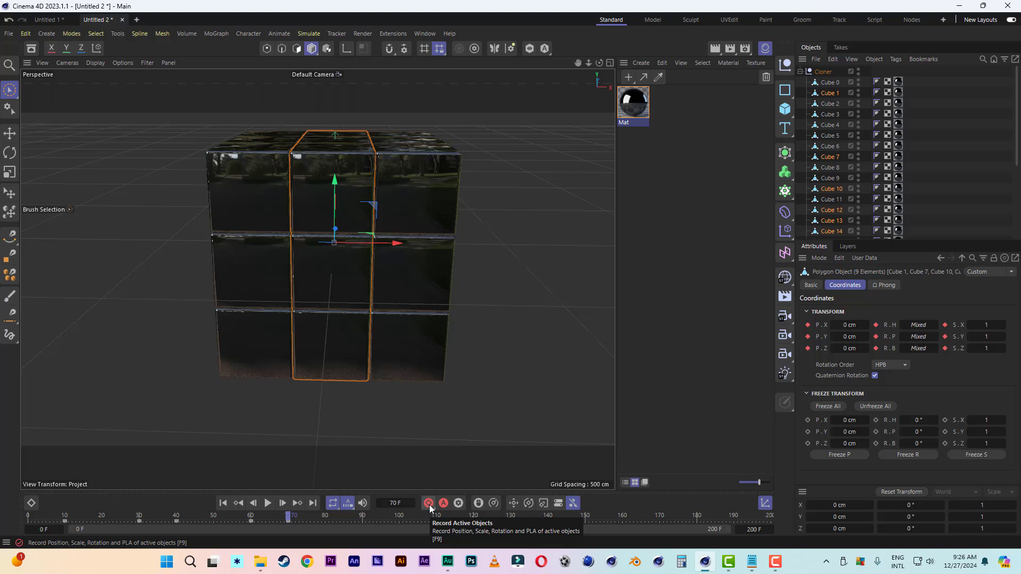
# At frame 90, rotate the middle vertical layer about 180° around the red axis, set its Y rotation to 0°, and record a keyframe.
pyautogui.press('r')
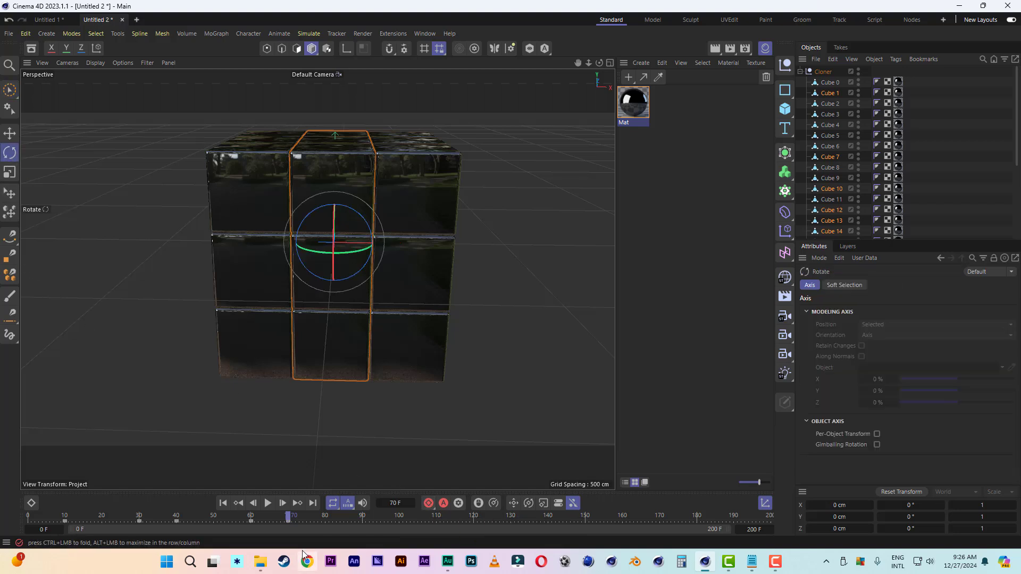
pyautogui.moveTo(291, 519); pyautogui.dragTo(362, 519)
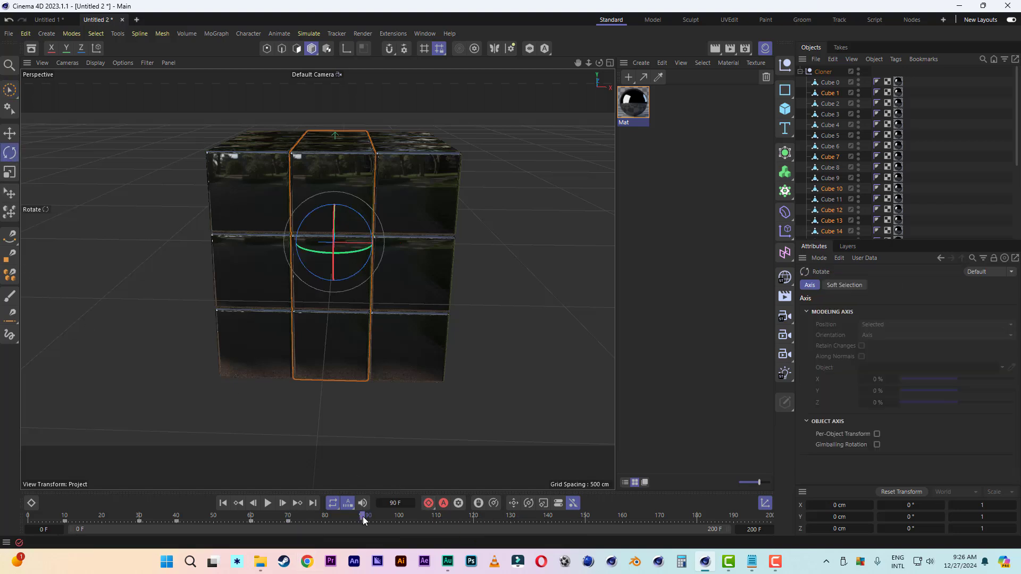
pyautogui.keyDown('alt'); pyautogui.moveTo(378, 360); pyautogui.dragTo(379, 328); pyautogui.keyUp('alt')
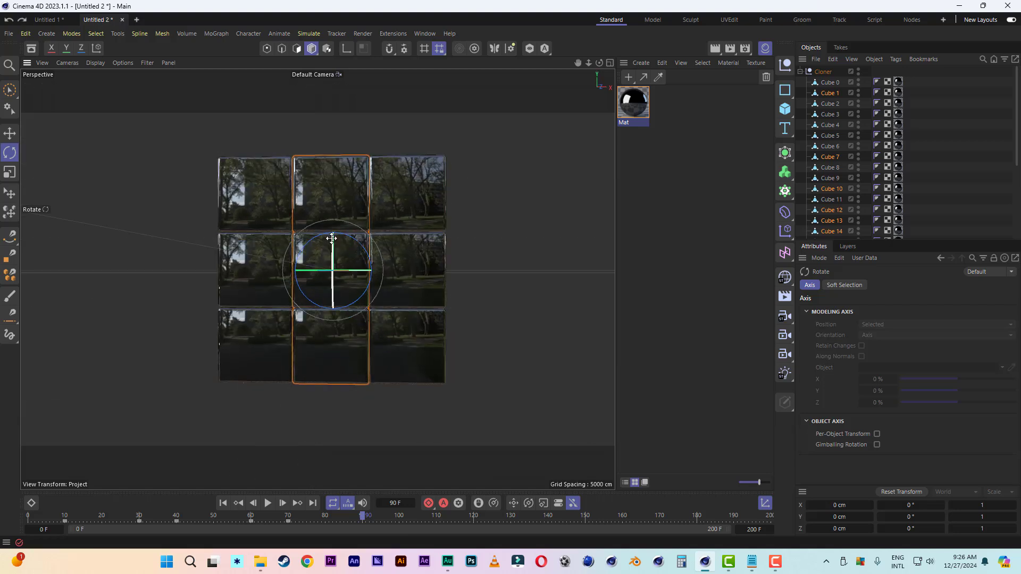
pyautogui.moveTo(331, 237); pyautogui.dragTo(360, 477)
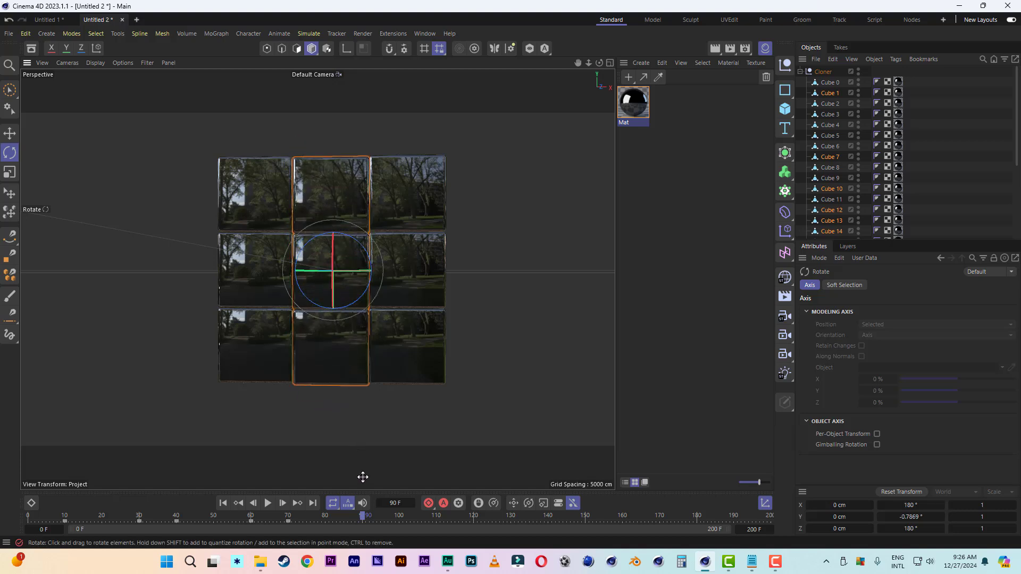
pyautogui.click(910, 516)
pyautogui.press('BackSpace')
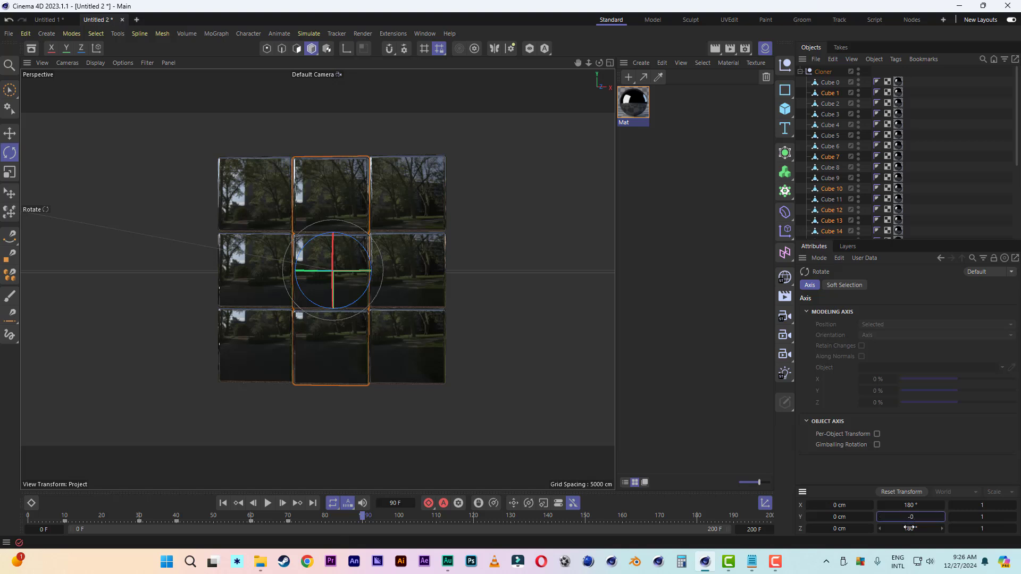
pyautogui.write('-0')
pyautogui.press('Return')
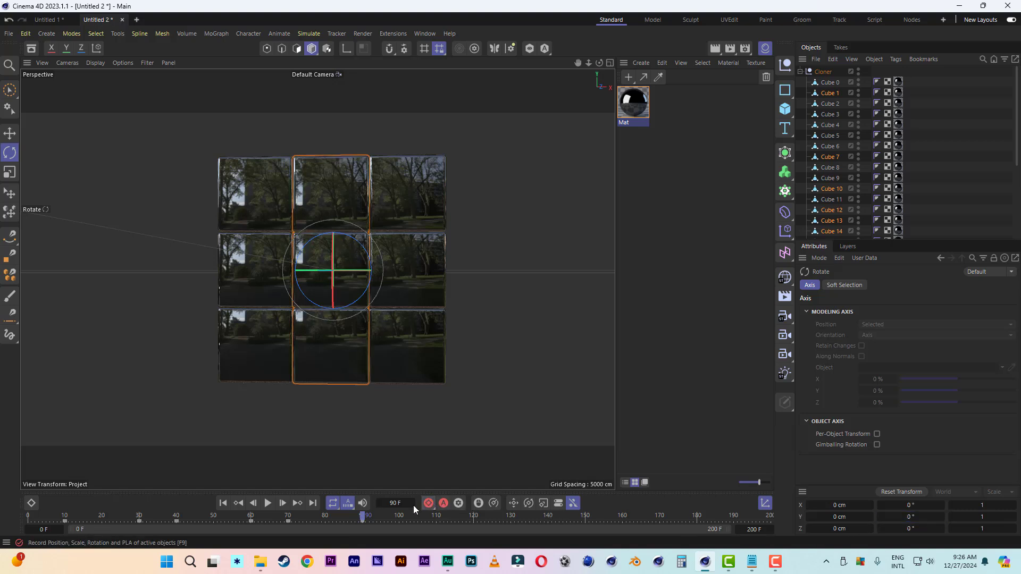
# Play the animation from the start to review the middle vertical layer's rotation.
pyautogui.click(222, 503)
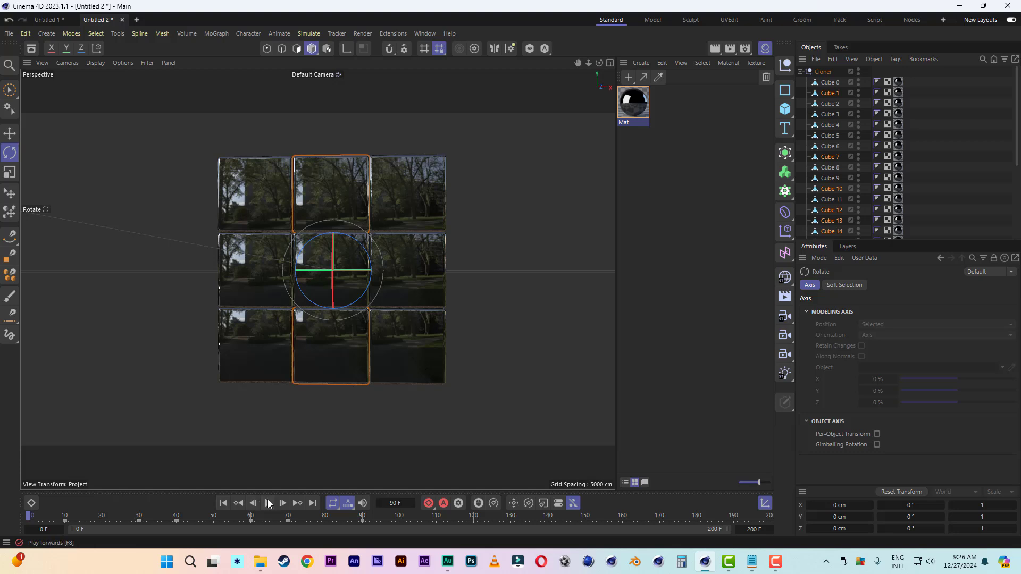
pyautogui.click(268, 503)
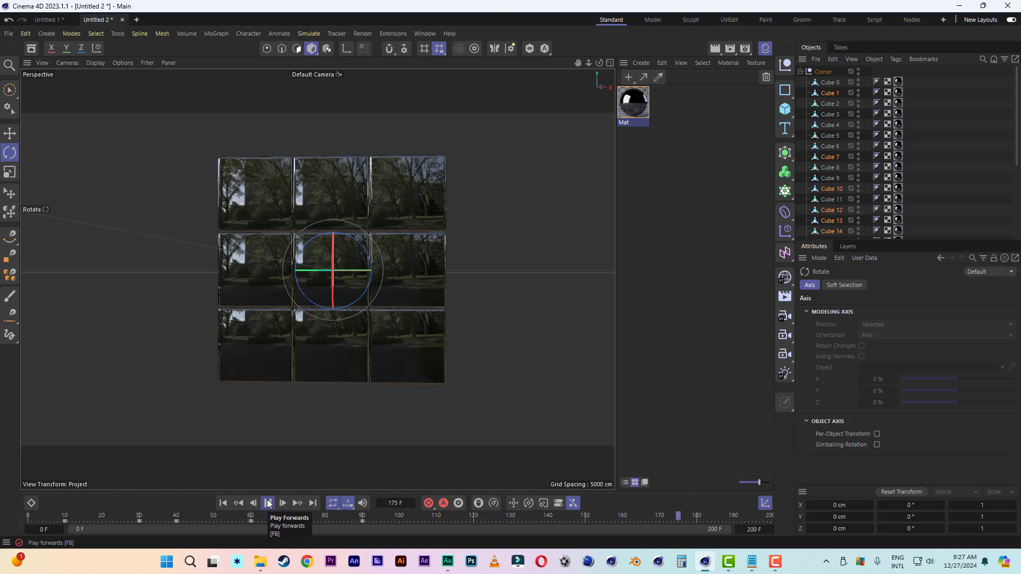
pyautogui.click(268, 503)
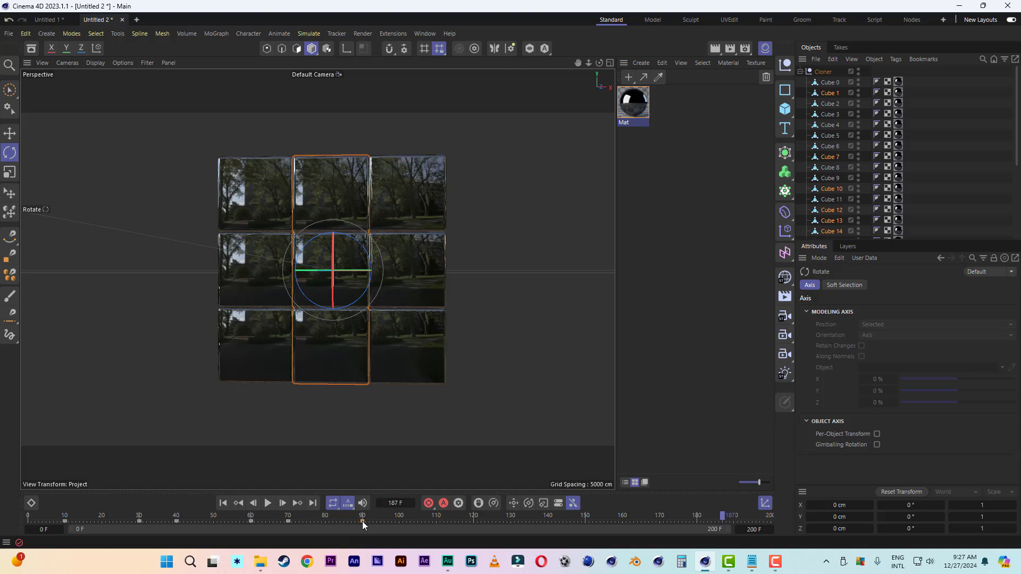
# Move the middle vertical layer's frame 90 keyframe to frame 100 and replay the animation from the start.
pyautogui.moveTo(362, 521); pyautogui.dragTo(377, 521)
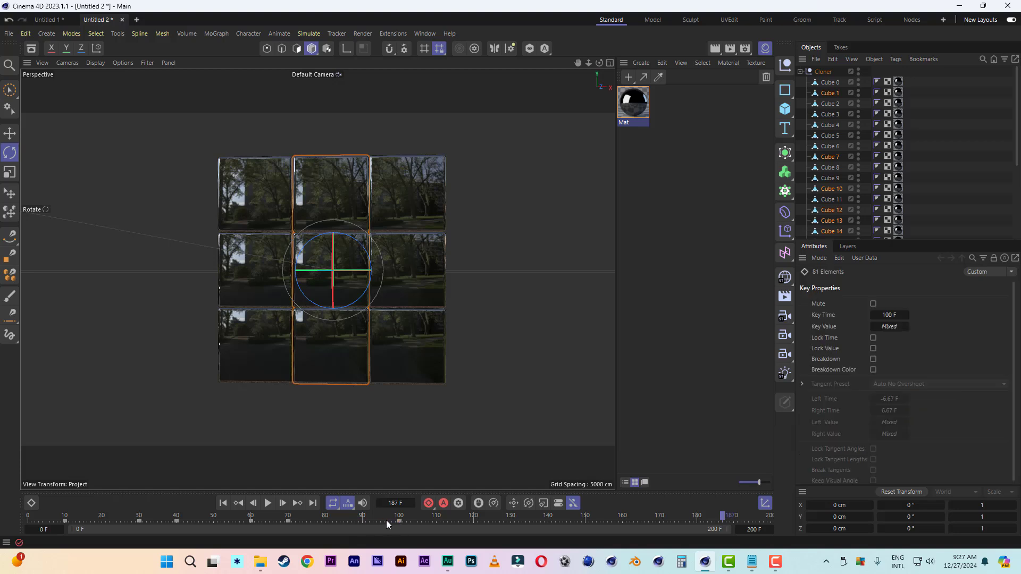
pyautogui.click(220, 506)
pyautogui.click(269, 505)
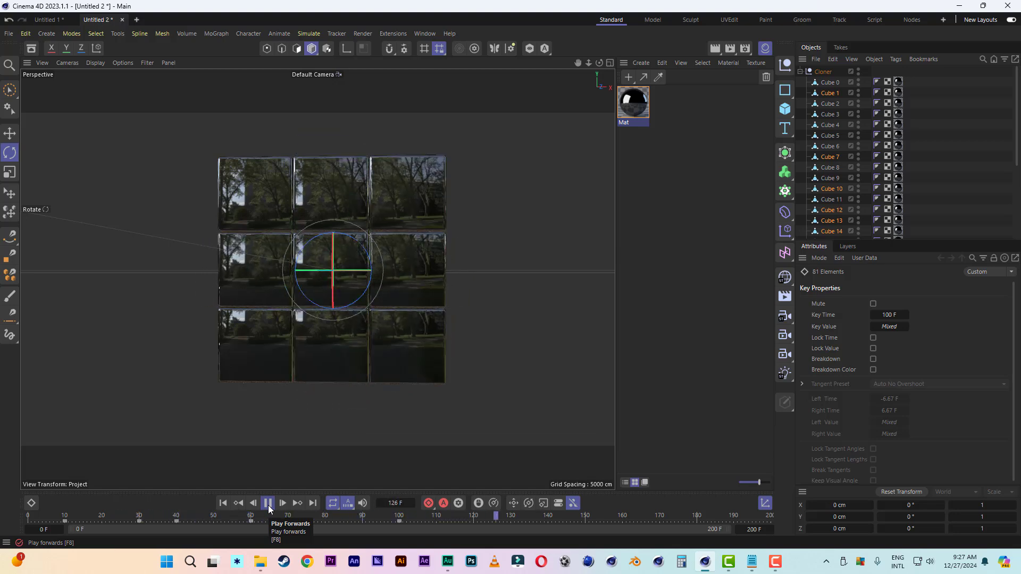
pyautogui.click(269, 505)
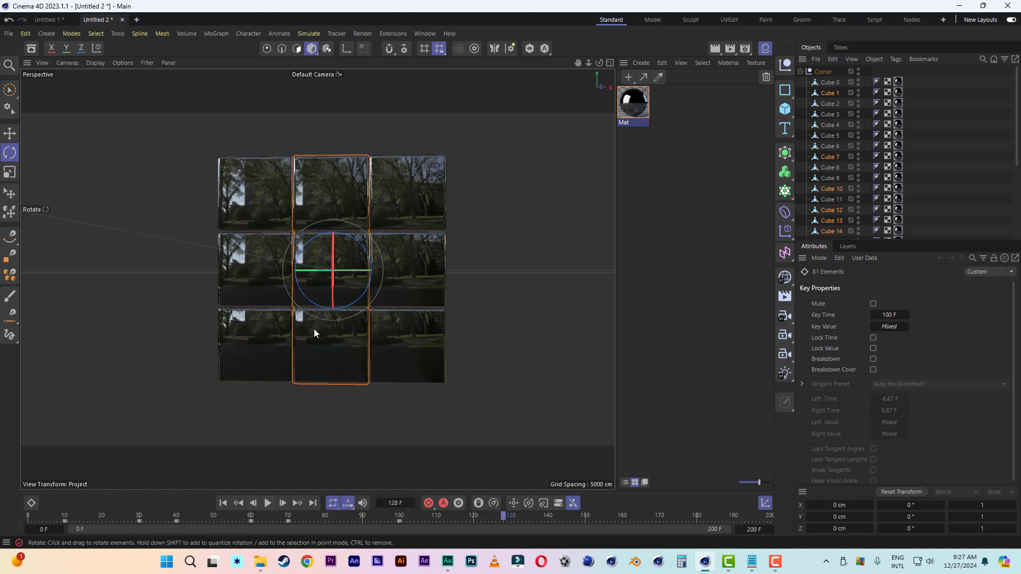
pyautogui.moveTo(314, 334); pyautogui.dragTo(349, 296)
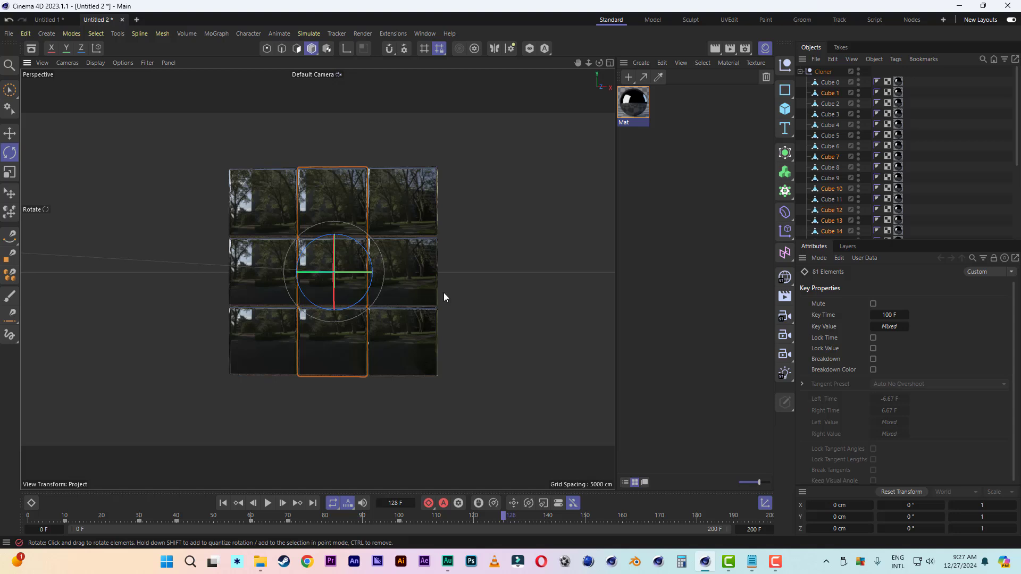
pyautogui.click(223, 503)
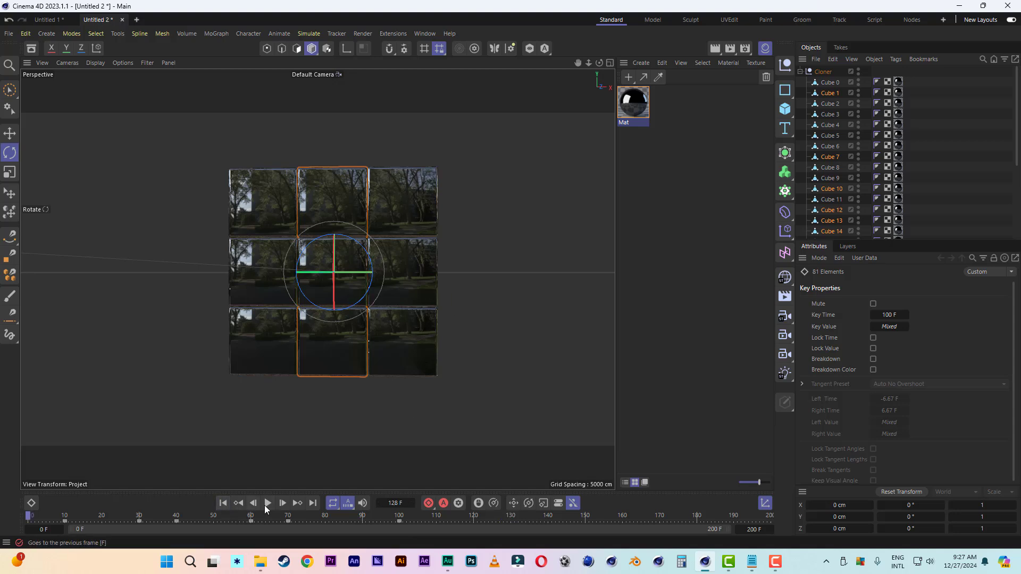
pyautogui.click(268, 507)
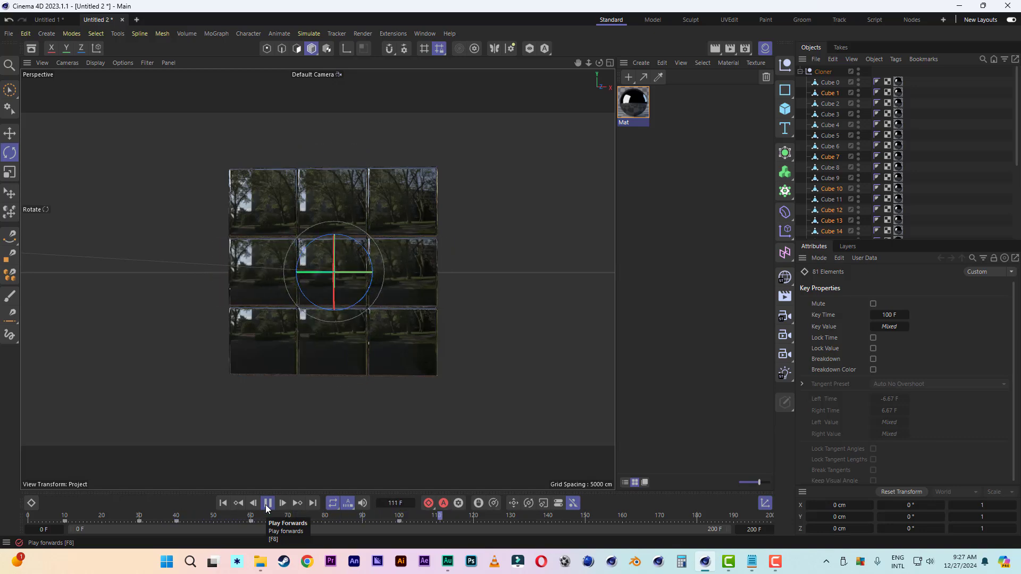
# Stop playback and brush-select the nine cubes of the middle vertical layer perpendicular to the one already animated.
pyautogui.click(267, 503)
pyautogui.keyDown('alt'); pyautogui.moveTo(469, 290); pyautogui.dragTo(402, 314); pyautogui.keyUp('alt')
pyautogui.moveTo(576, 63)
pyautogui.mouseDown()
pyautogui.moveTo(510, 65)
pyautogui.moveTo(572, 62)
pyautogui.mouseUp()
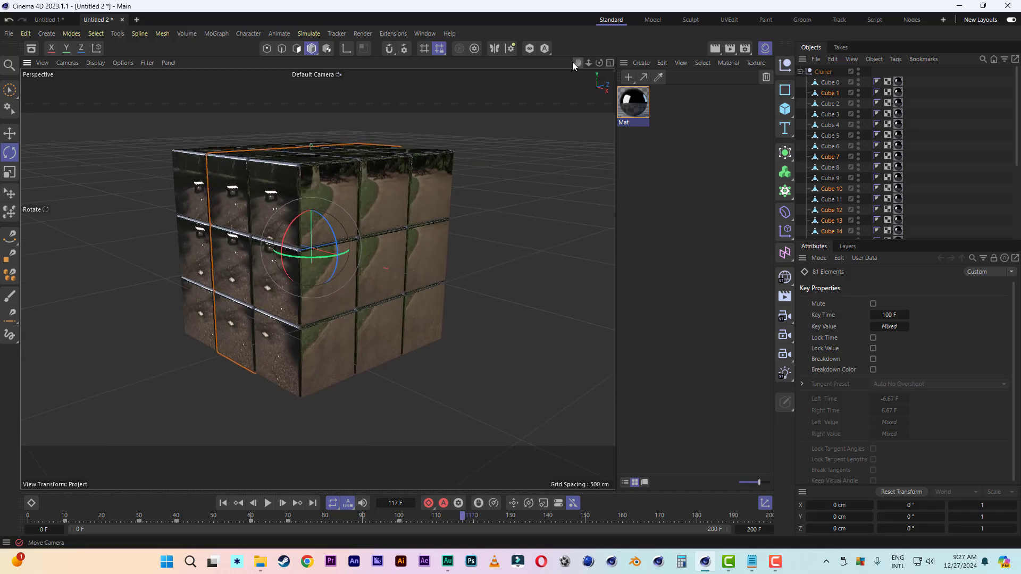
pyautogui.click(388, 203)
pyautogui.keyDown('alt'); pyautogui.moveTo(464, 214); pyautogui.dragTo(448, 208); pyautogui.keyUp('alt')
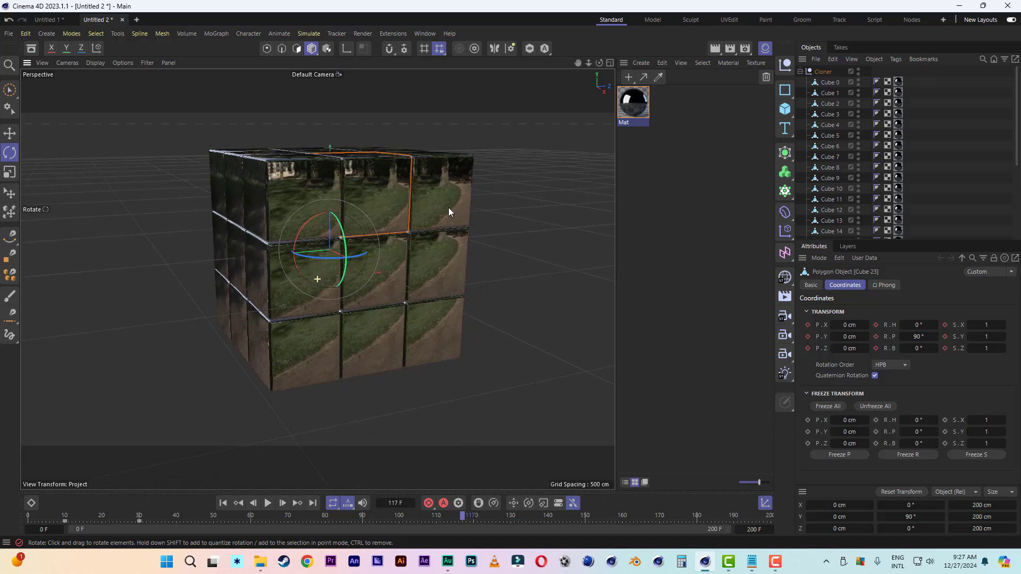
pyautogui.click(9, 92)
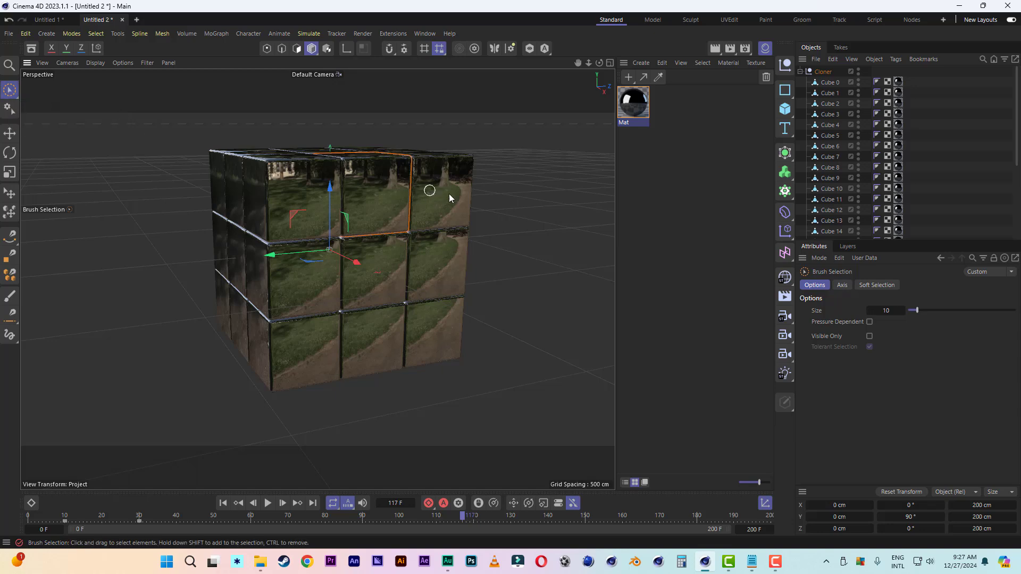
pyautogui.keyDown('alt'); pyautogui.moveTo(485, 197); pyautogui.dragTo(453, 194); pyautogui.keyUp('alt')
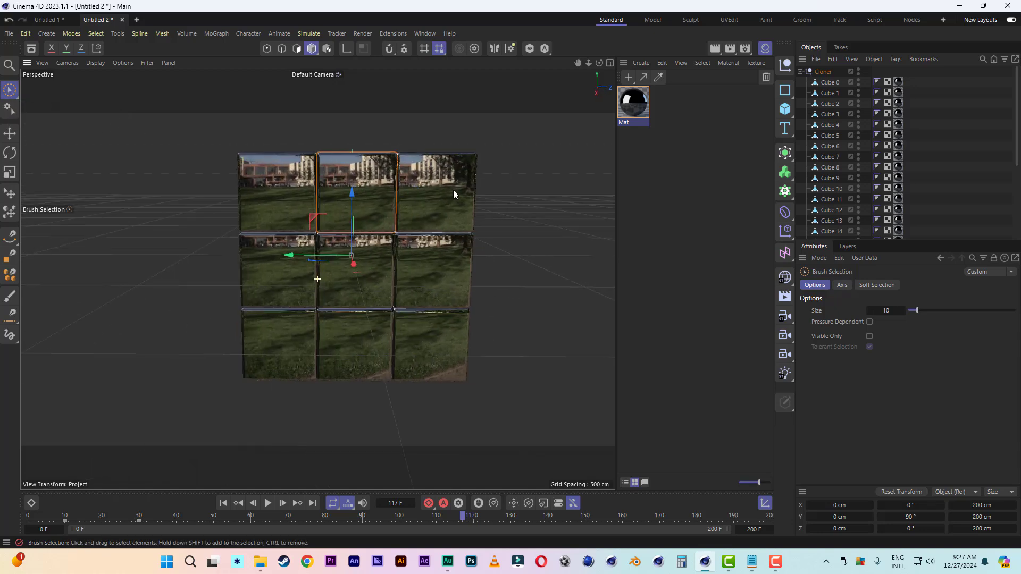
pyautogui.hotkey('ctrl', 'a')
pyautogui.scroll(2, 390, 271)
pyautogui.keyDown('alt'); pyautogui.moveTo(389, 271); pyautogui.dragTo(374, 260); pyautogui.keyUp('alt')
pyautogui.click(341, 440)
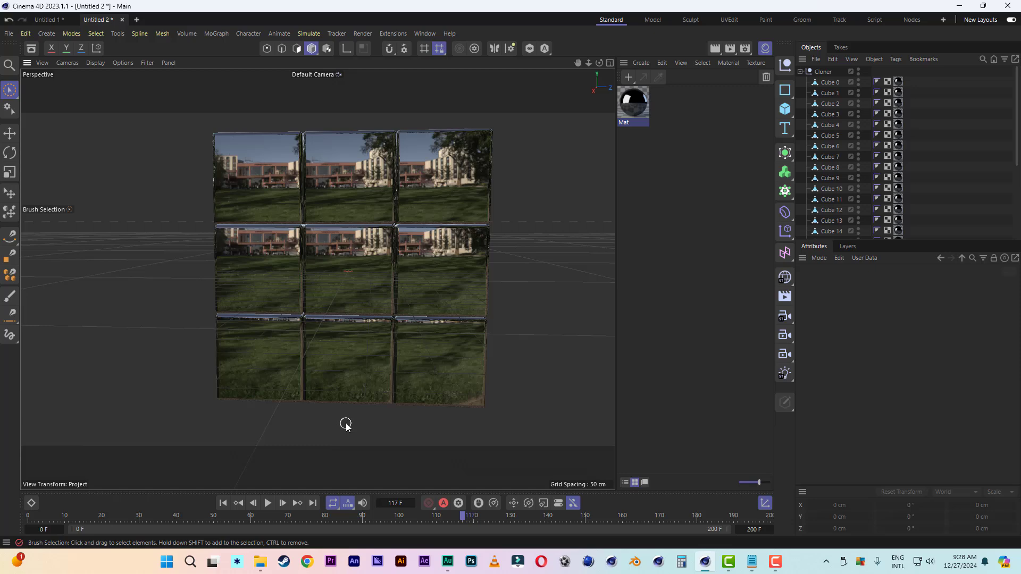
pyautogui.moveTo(343, 393); pyautogui.dragTo(341, 215)
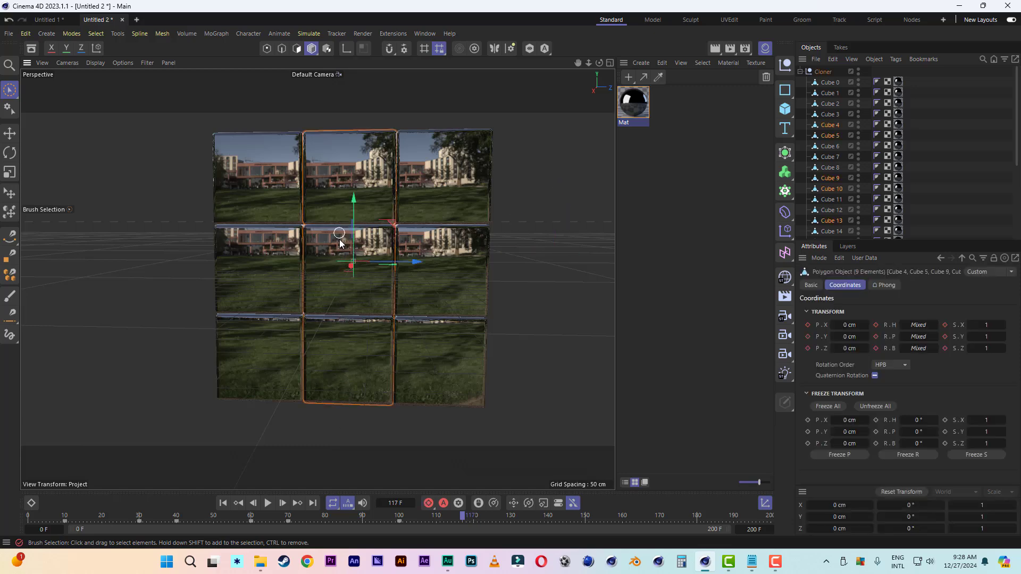
# Try pulling the selected layer about 670 cm out of the cube along X to check its pieces, and undo the move.
pyautogui.scroll(-2, 370, 269)
pyautogui.keyDown('alt'); pyautogui.moveTo(404, 282); pyautogui.dragTo(431, 305); pyautogui.keyUp('alt')
pyautogui.moveTo(336, 264); pyautogui.dragTo(513, 349)
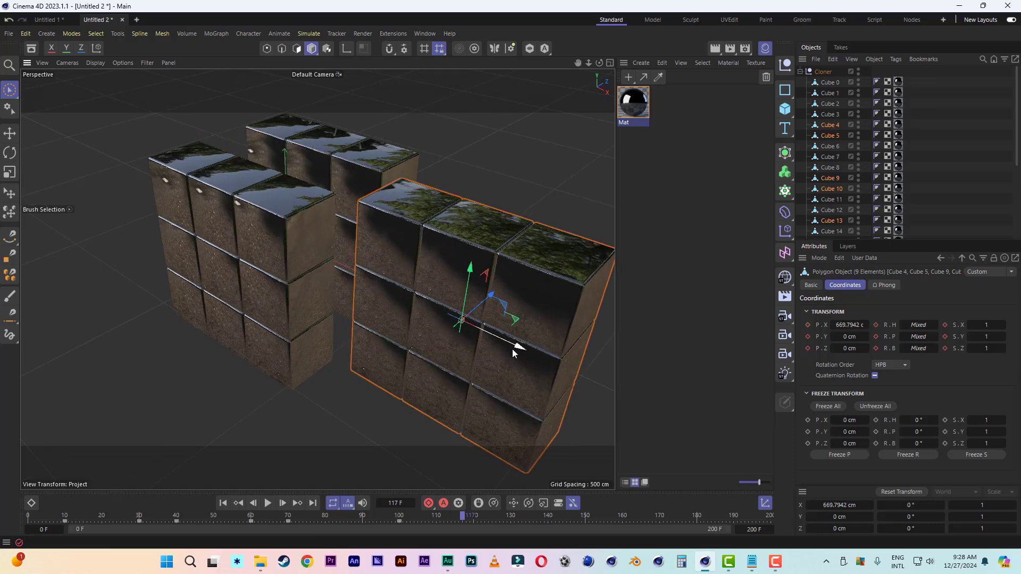
pyautogui.hotkey('ctrl', 'z')
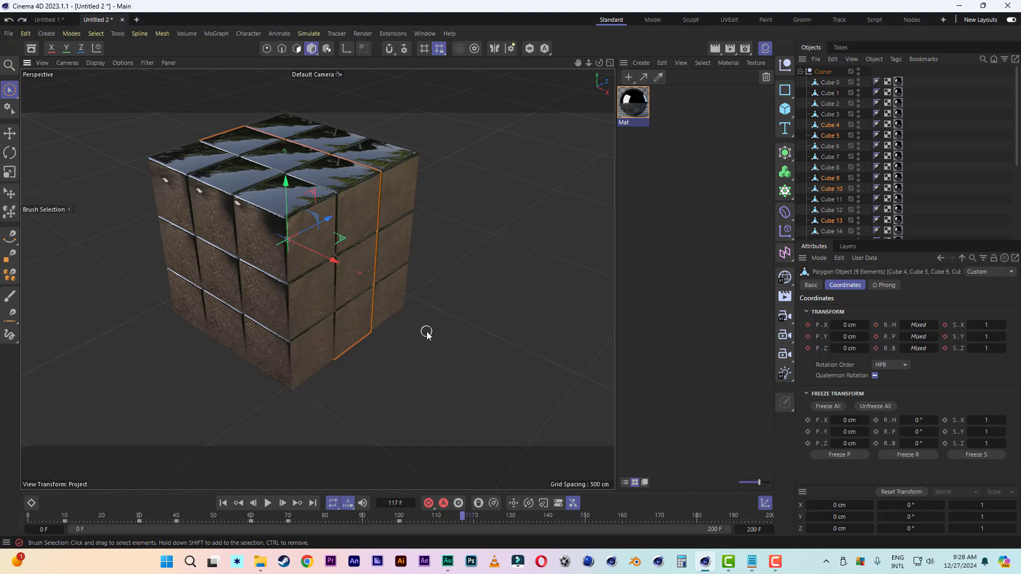
# At frame 110, enable Quaternion Rotation for the selected vertical layer and record a keyframe.
pyautogui.keyDown('alt'); pyautogui.moveTo(427, 333); pyautogui.dragTo(427, 334); pyautogui.keyUp('alt')
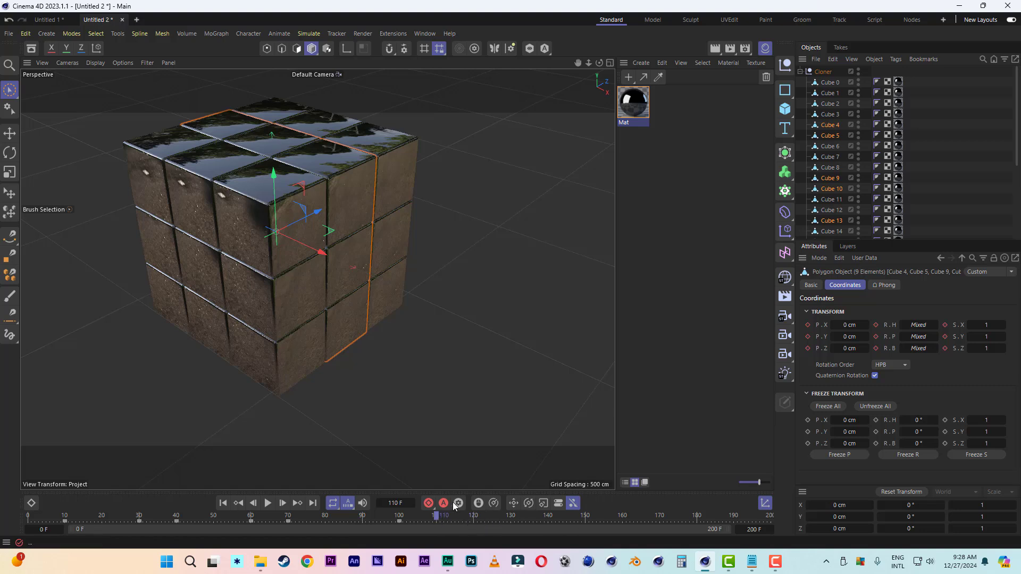
pyautogui.click(430, 504)
# At frame 130, rotate the selected vertical layer 90° around the Z axis and record a keyframe.
pyautogui.click(512, 519)
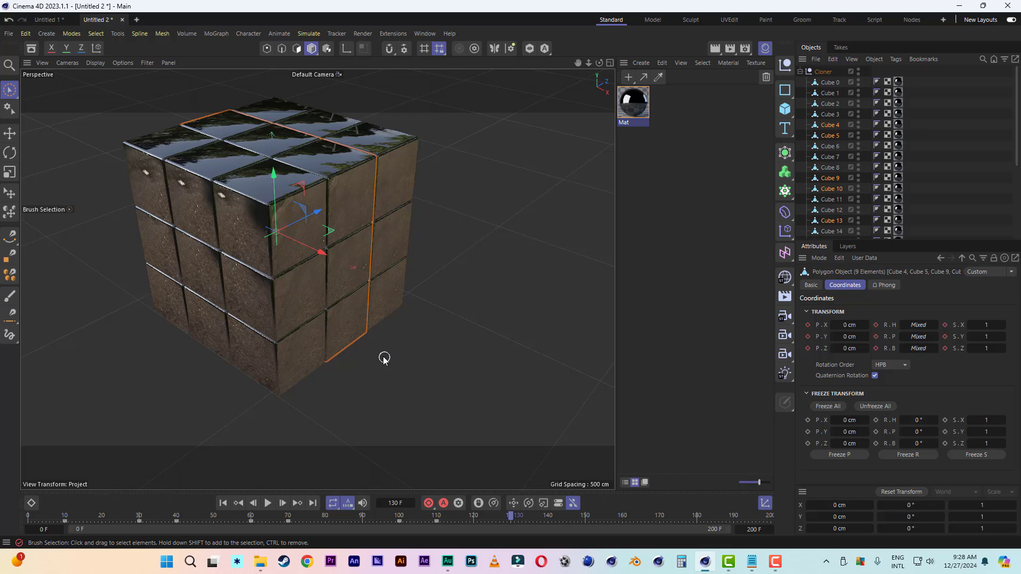
pyautogui.keyDown('alt'); pyautogui.moveTo(381, 213); pyautogui.dragTo(358, 179); pyautogui.keyUp('alt')
pyautogui.click(9, 152)
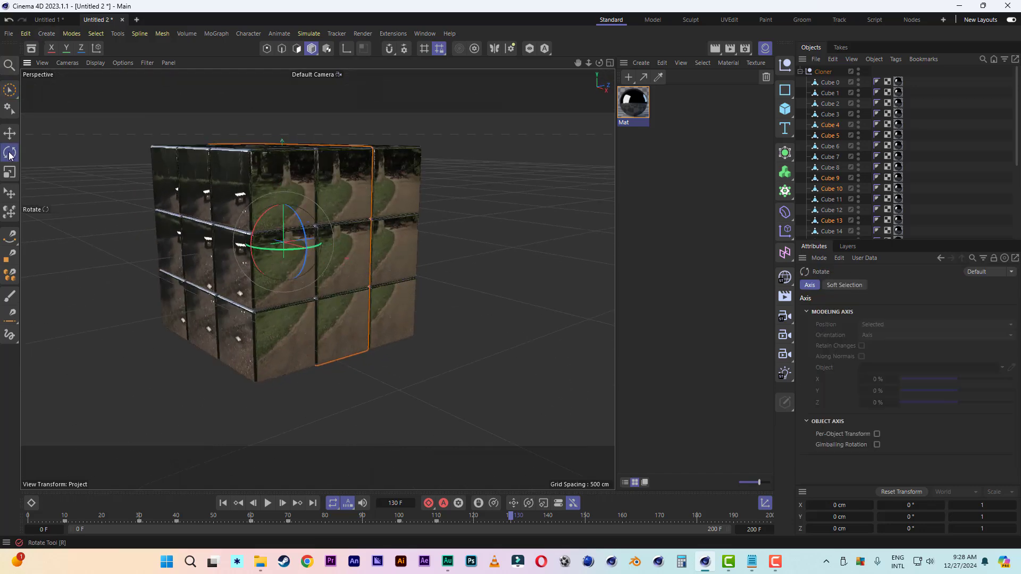
pyautogui.moveTo(303, 222); pyautogui.dragTo(301, 272)
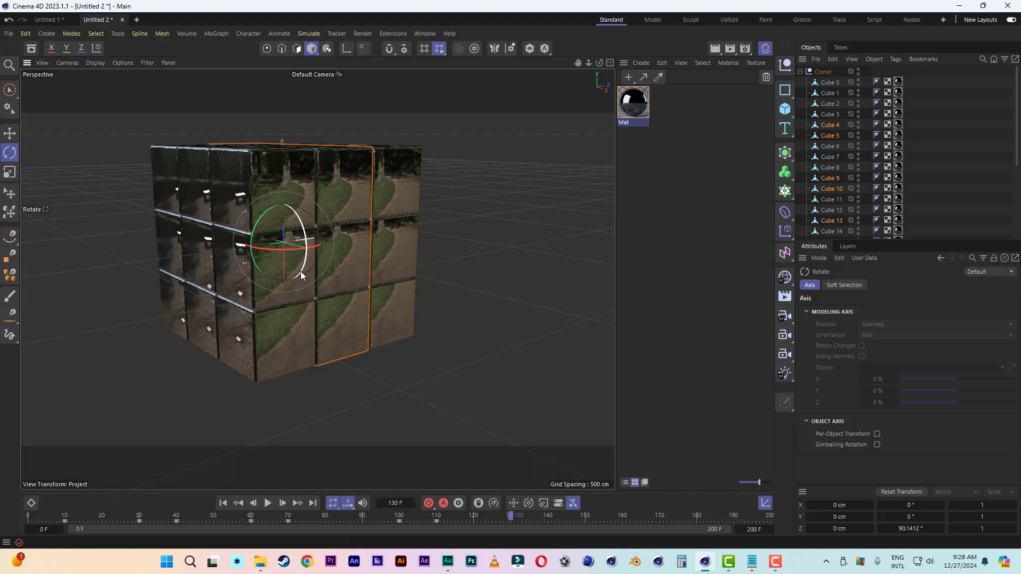
pyautogui.click(909, 528)
pyautogui.doubleClick(909, 529)
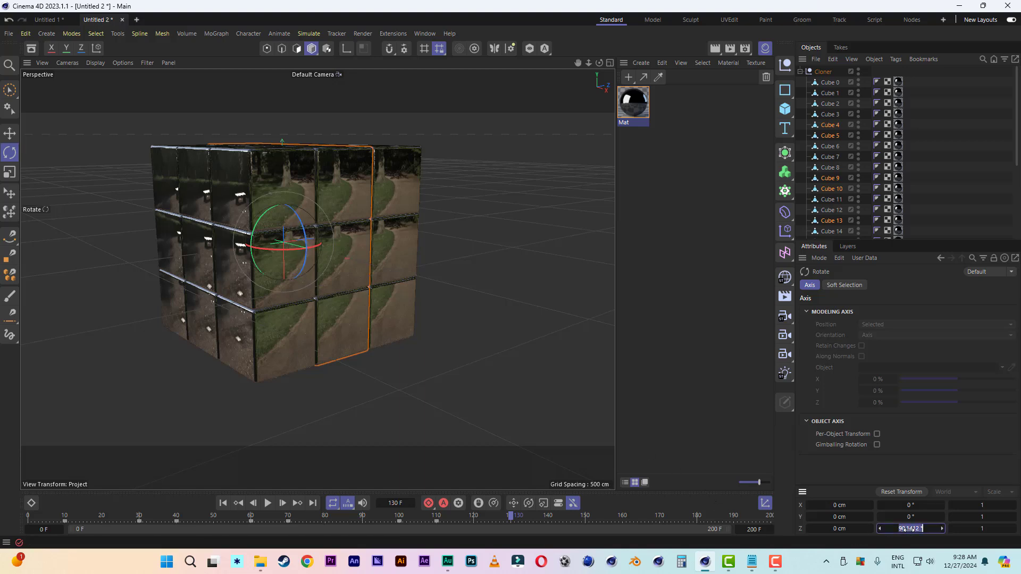
pyautogui.write('90')
pyautogui.press('Return')
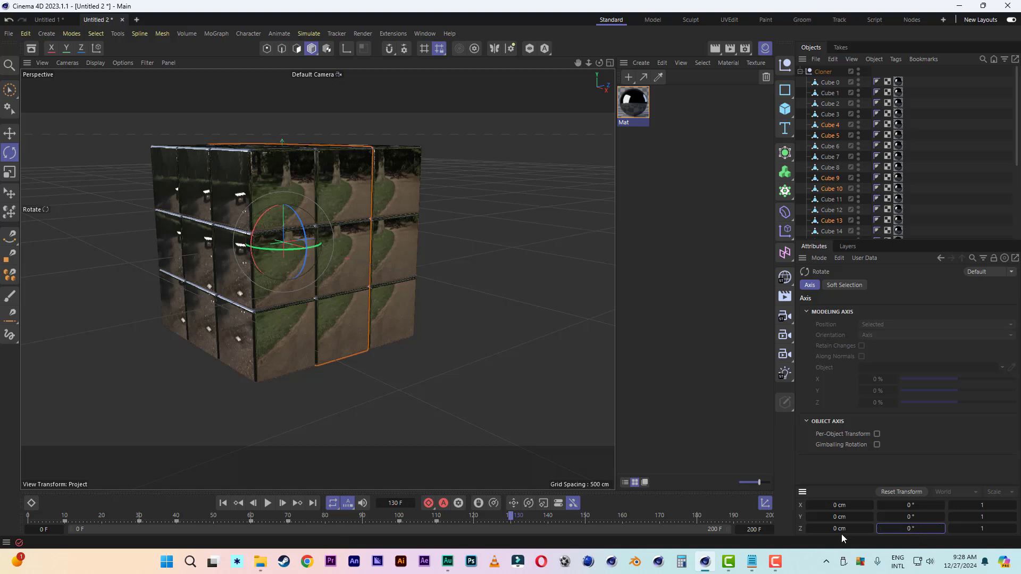
pyautogui.click(429, 505)
# Play the animation from the start to review the new layer rotation, and save the project as cube.c4d.
pyautogui.moveTo(508, 518); pyautogui.dragTo(447, 520)
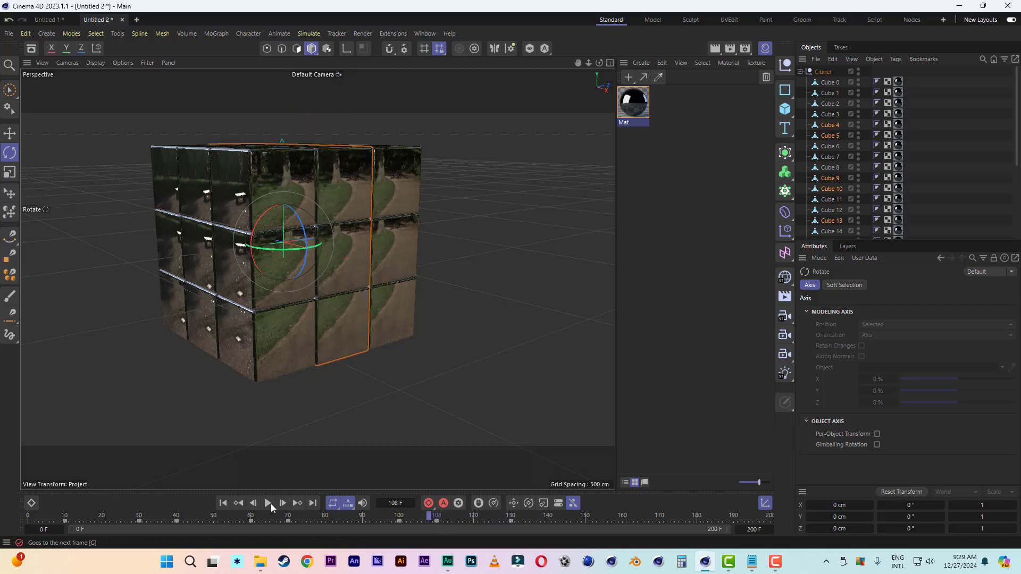
pyautogui.click(223, 503)
pyautogui.click(268, 502)
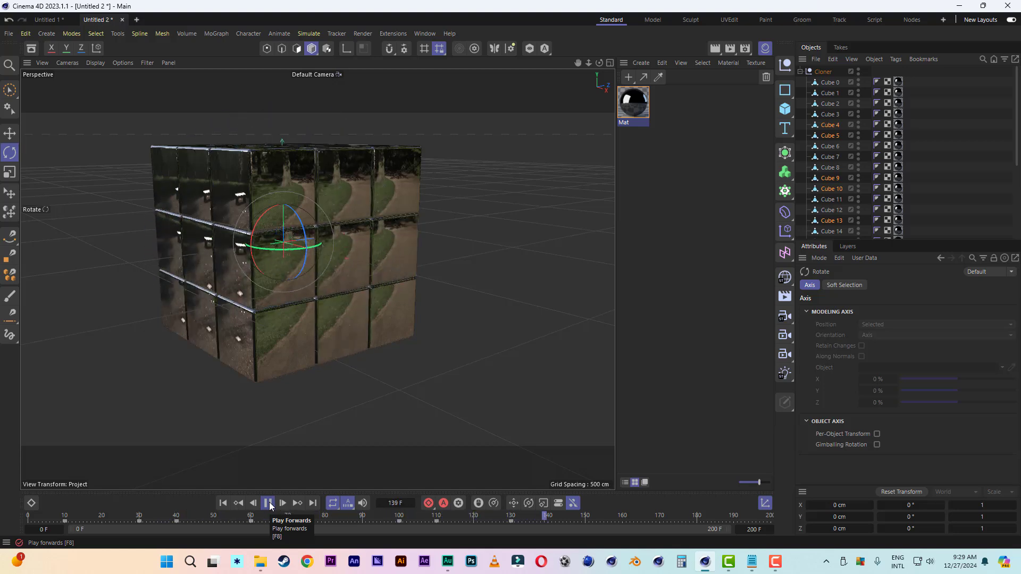
pyautogui.click(268, 503)
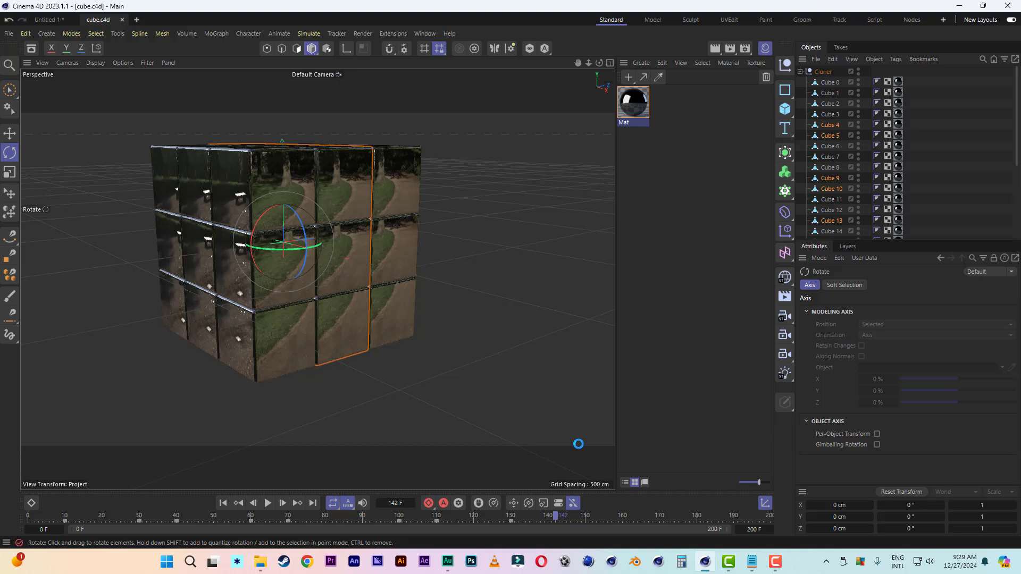
# Recentre the cube in the viewport and replay the whole layer animation from frame 0.
pyautogui.keyDown('alt'); pyautogui.click(508, 206); pyautogui.keyUp('alt')
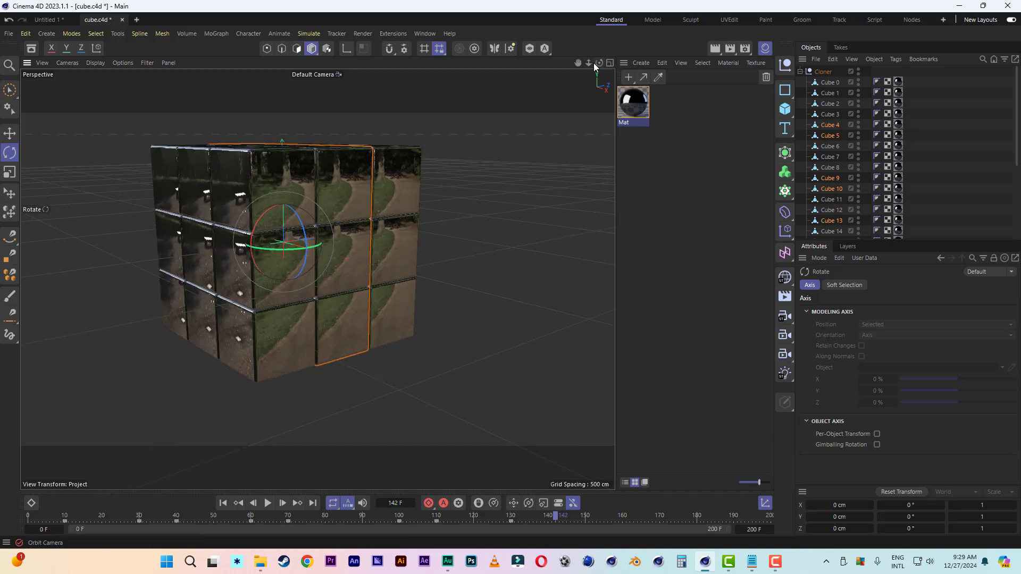
pyautogui.moveTo(576, 63); pyautogui.dragTo(607, 63)
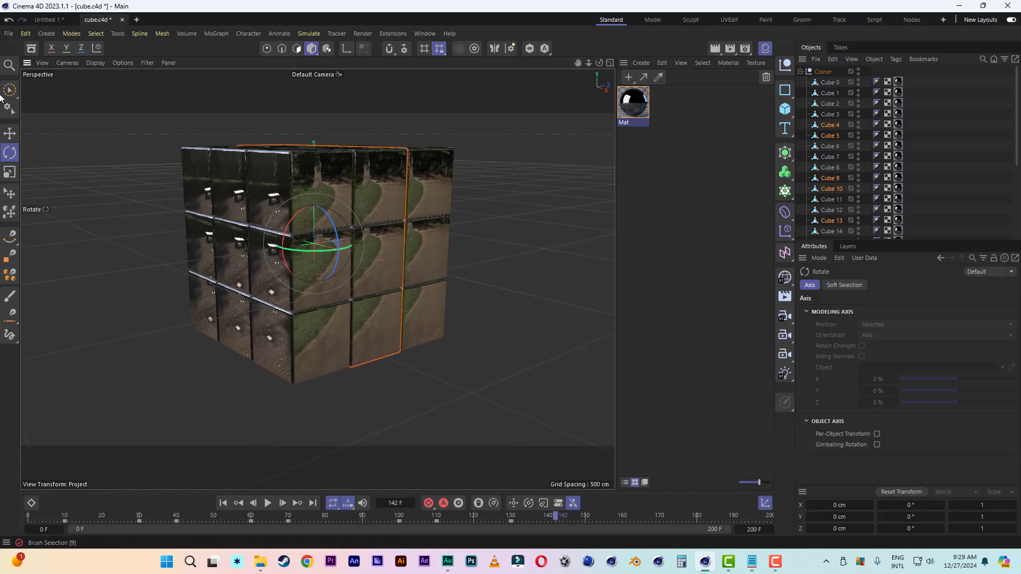
pyautogui.click(13, 104)
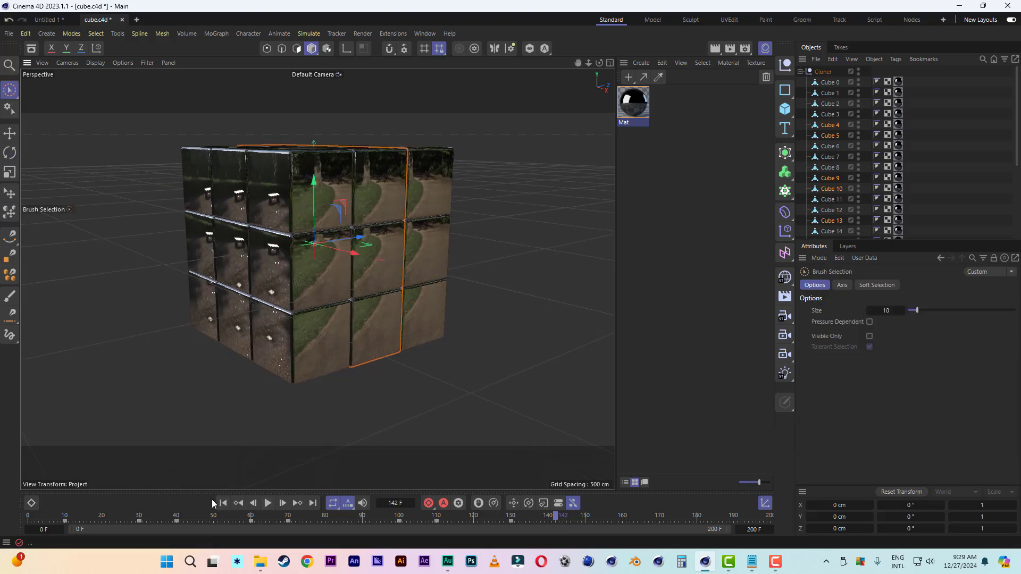
pyautogui.click(223, 504)
pyautogui.click(268, 503)
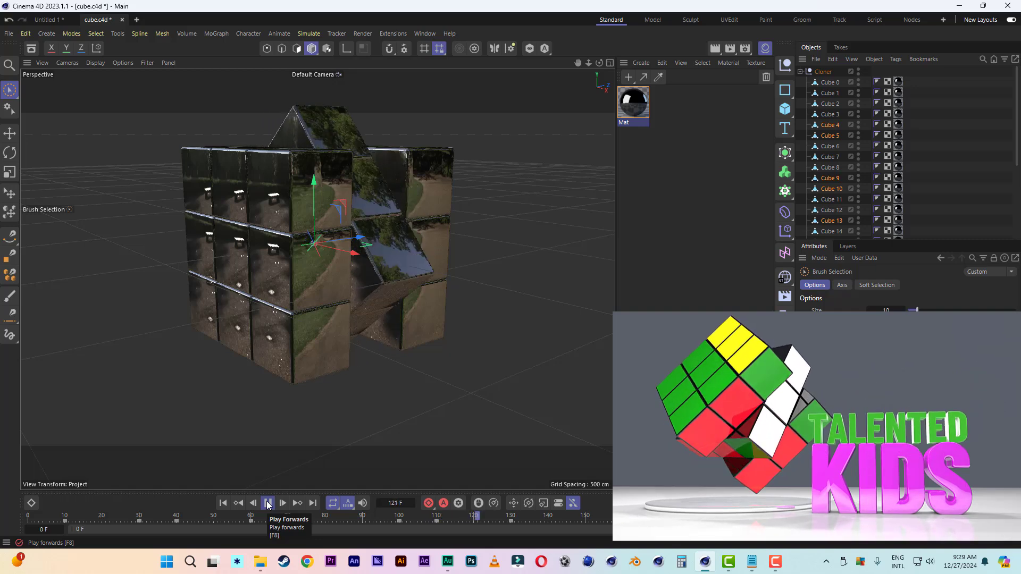
pyautogui.click(267, 503)
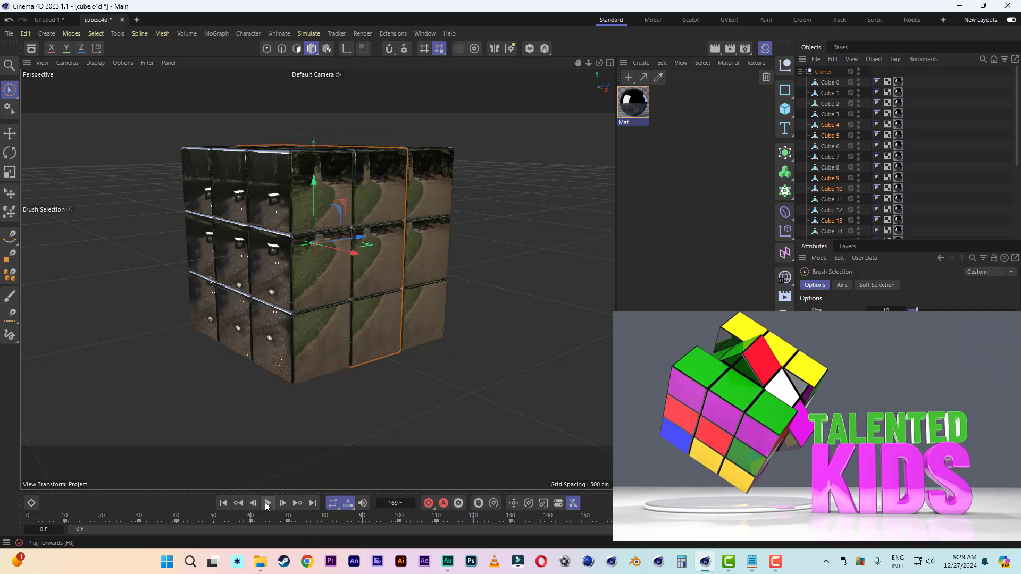
# Select all pieces from Cube 0 to Cube 26 and add a Track Modifier animation tag to them.
pyautogui.click(829, 82)
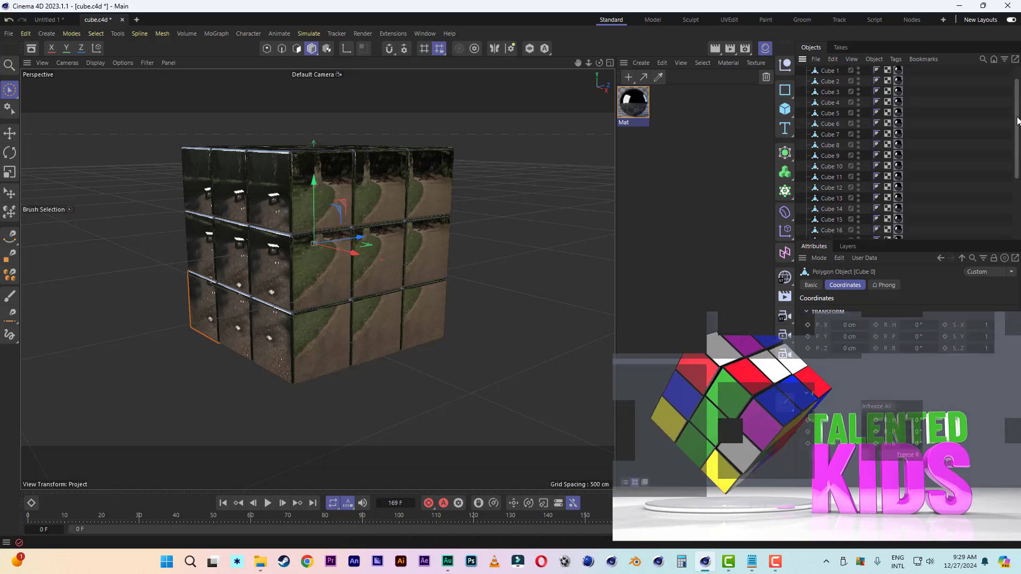
pyautogui.moveTo(1014, 104); pyautogui.dragTo(1017, 181)
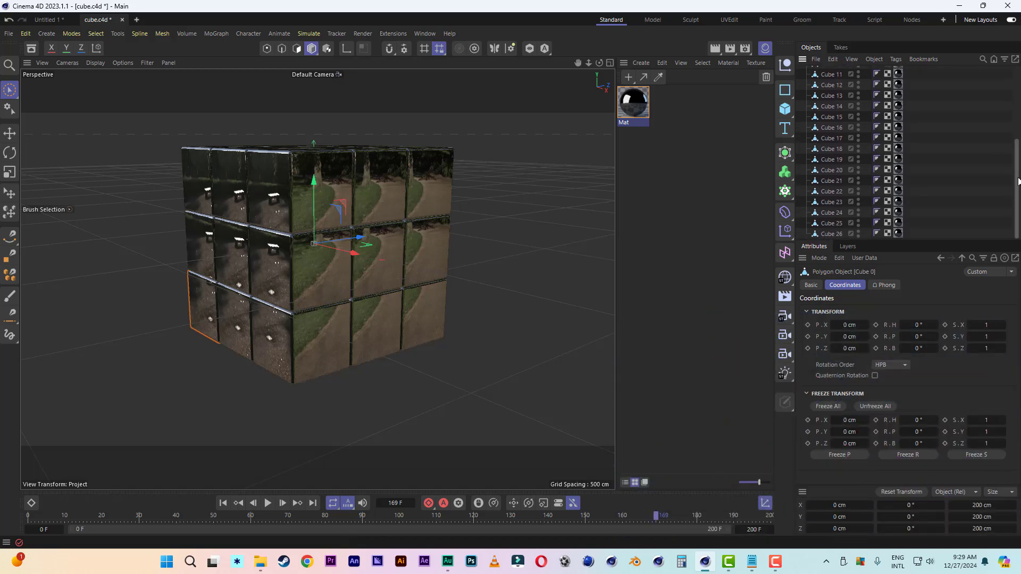
pyautogui.keyDown('shift'); pyautogui.click(830, 234); pyautogui.keyUp('shift')
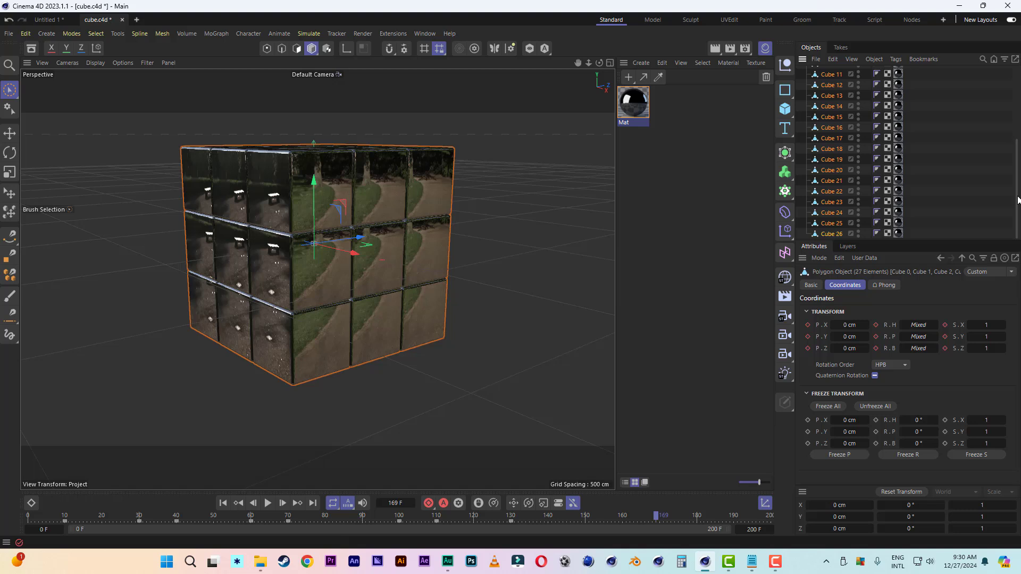
pyautogui.moveTo(1017, 199); pyautogui.dragTo(1017, 125)
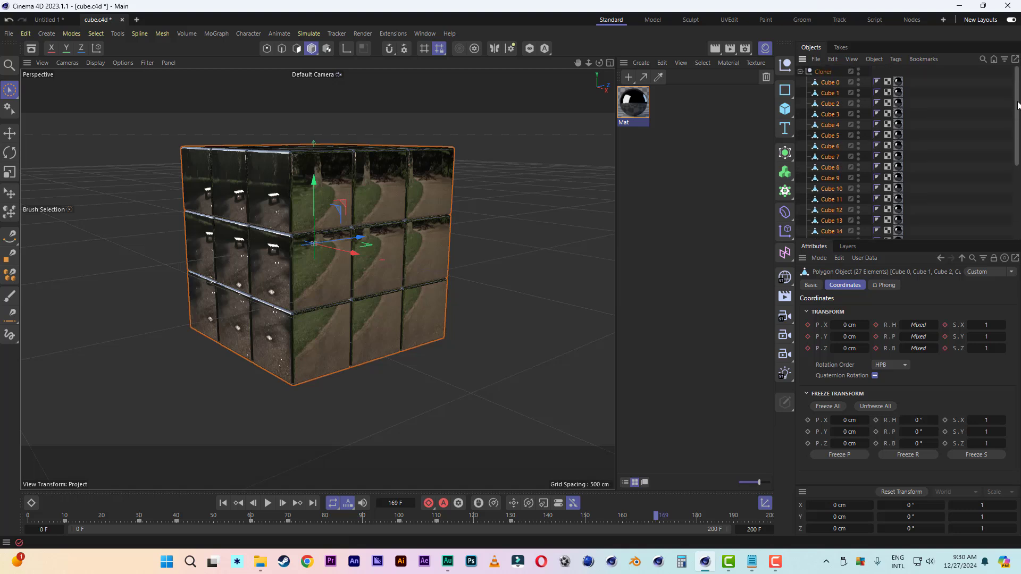
pyautogui.click(896, 59)
pyautogui.moveTo(915, 82)
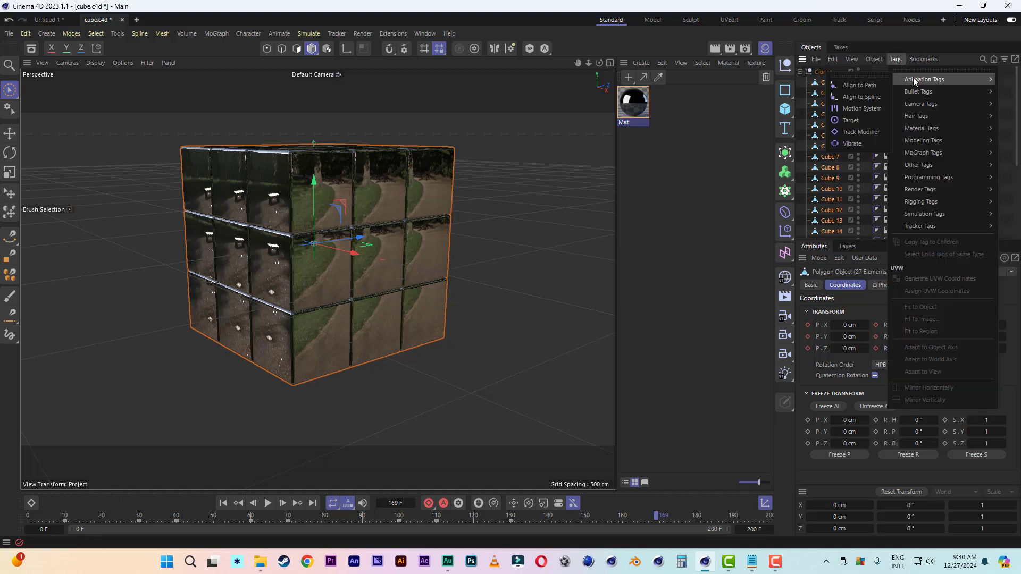
pyautogui.click(862, 132)
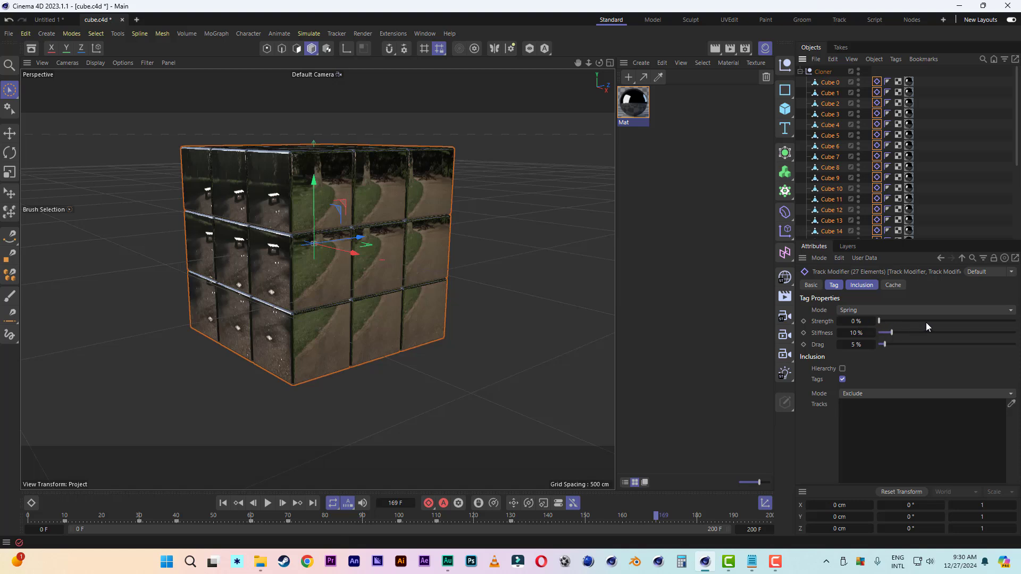
# Set the Track Modifier tags to Spring mode with 92% strength and play the animation from the start.
pyautogui.click(976, 321)
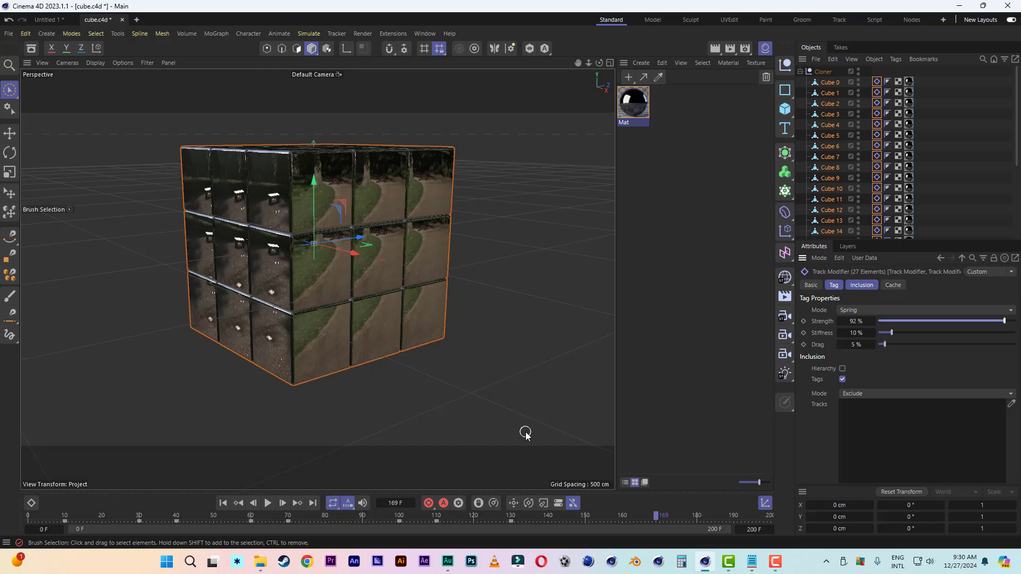
pyautogui.click(224, 505)
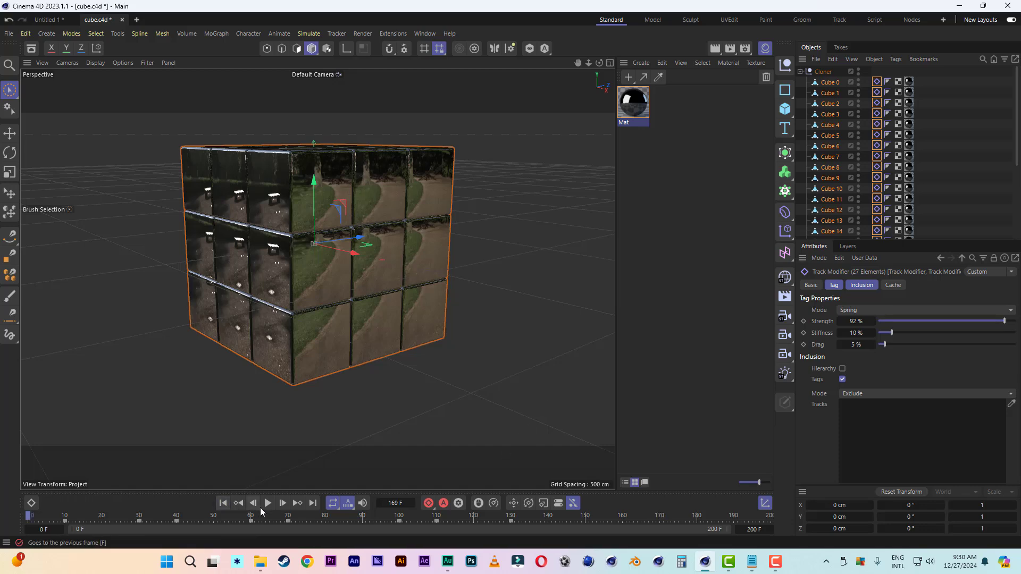
pyautogui.click(267, 504)
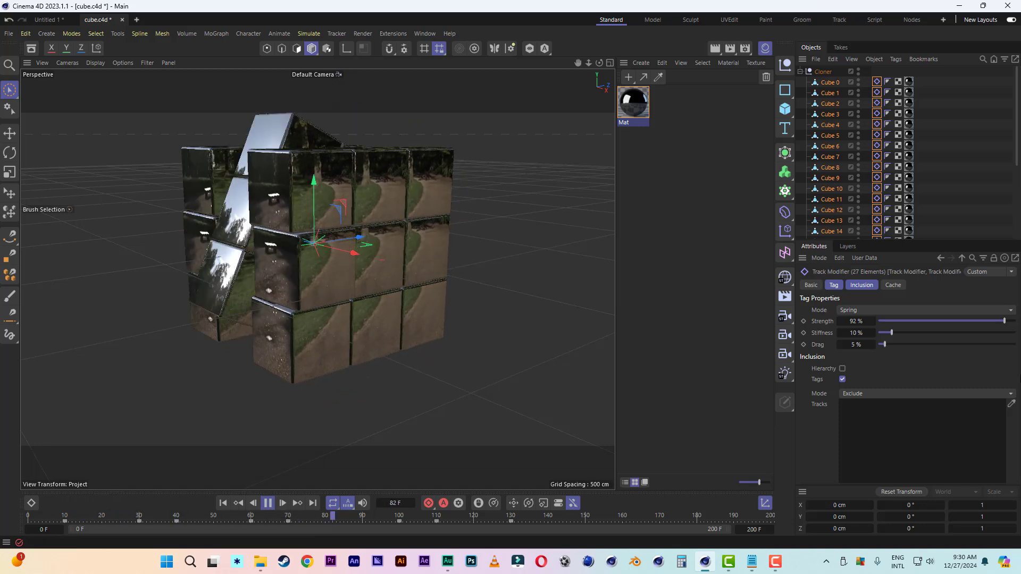
# Set the Track Modifier strength to 64%, review the spring motion in playback, and deselect the cubes.
pyautogui.click(967, 320)
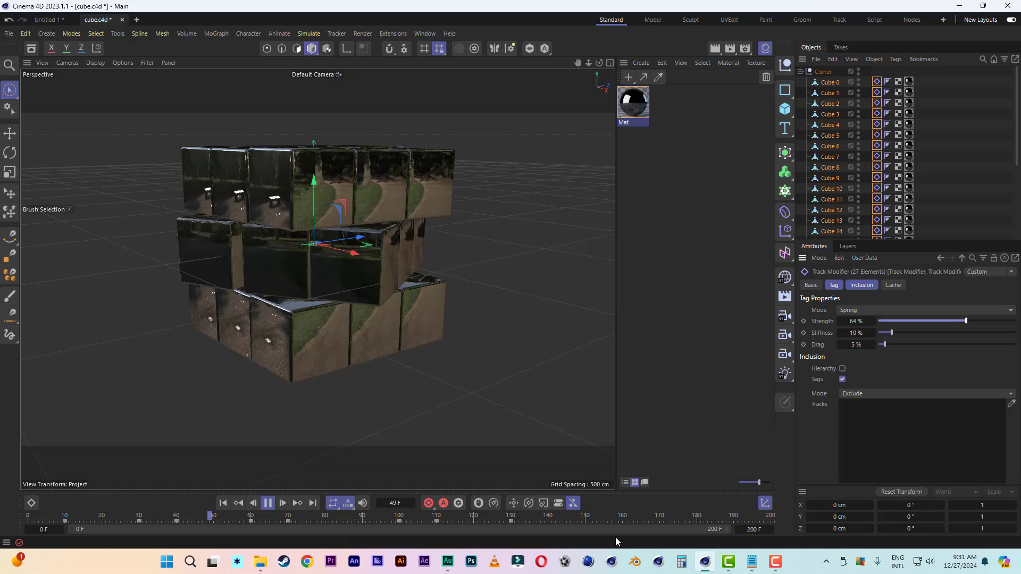
pyautogui.click(269, 504)
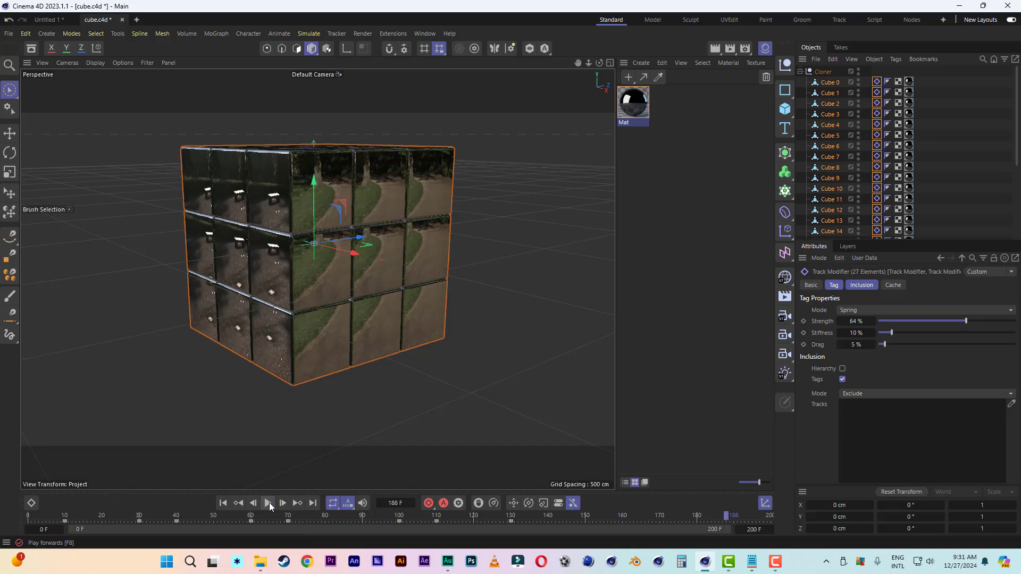
pyautogui.keyDown('alt'); pyautogui.moveTo(540, 335); pyautogui.dragTo(540, 330); pyautogui.keyUp('alt')
pyautogui.click(538, 329)
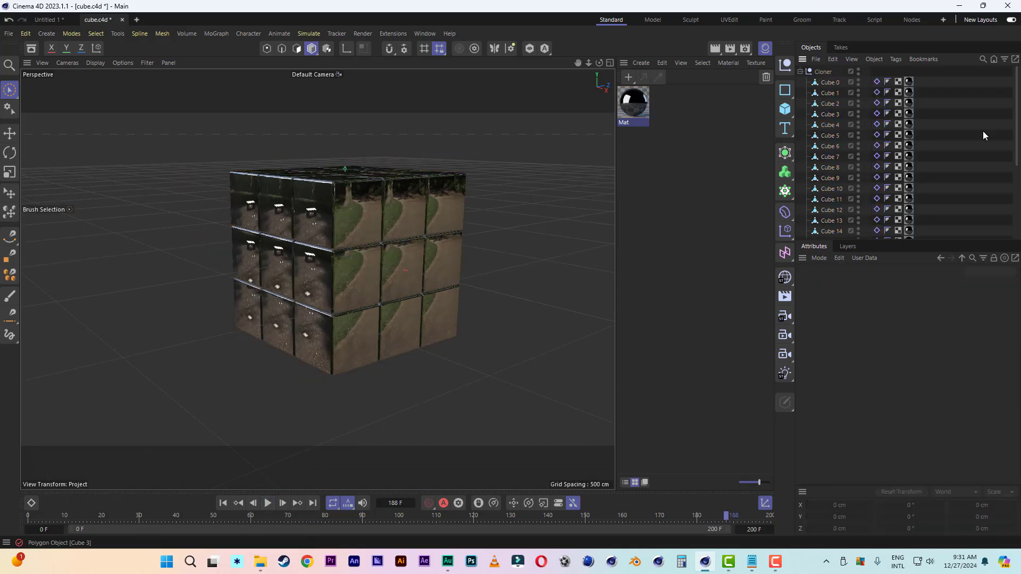
pyautogui.keyDown('alt'); pyautogui.moveTo(444, 235); pyautogui.dragTo(484, 235); pyautogui.keyUp('alt')
pyautogui.moveTo(578, 62); pyautogui.dragTo(555, 48)
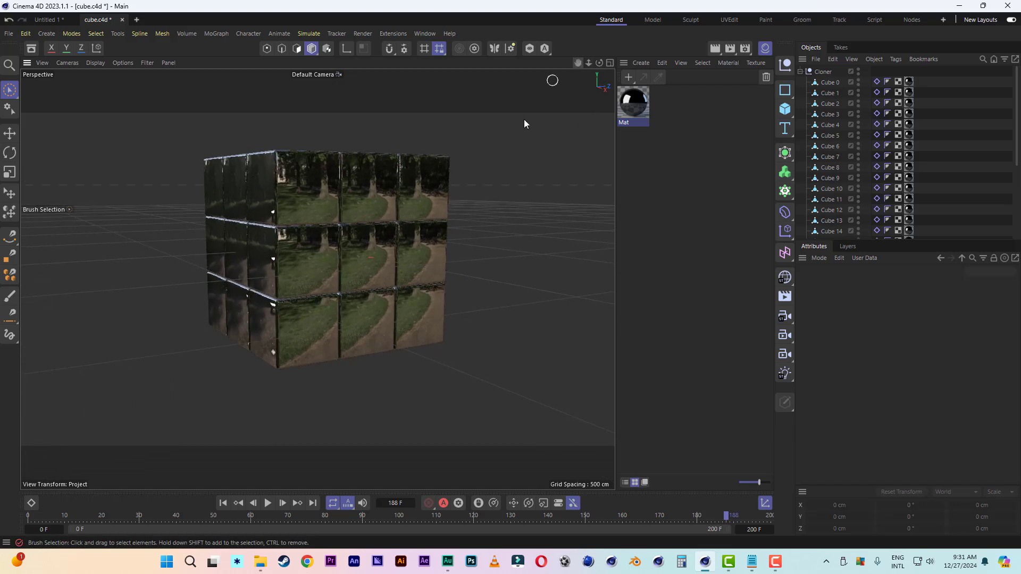
pyautogui.scroll(1, 513, 165)
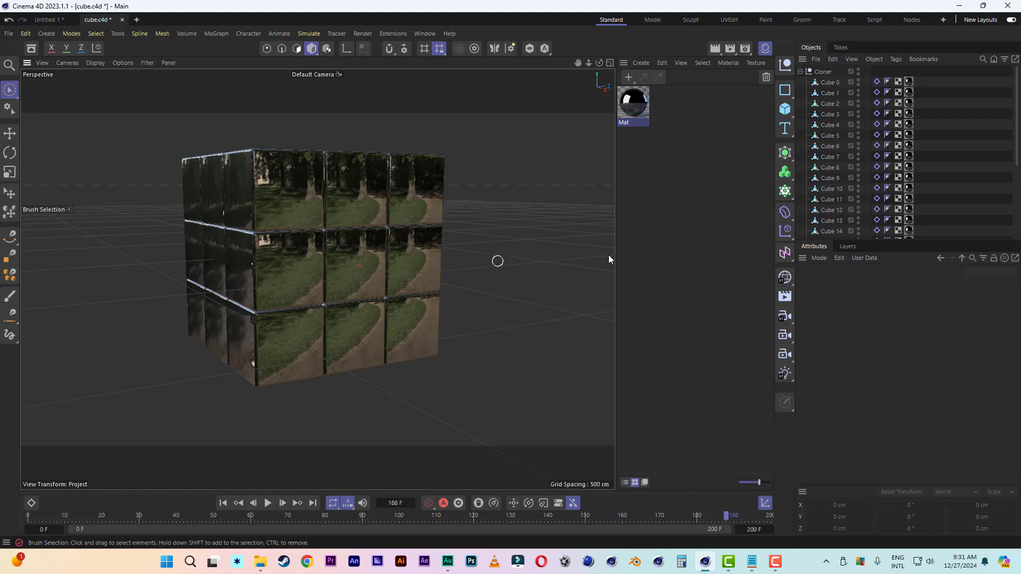
pyautogui.click(10, 89)
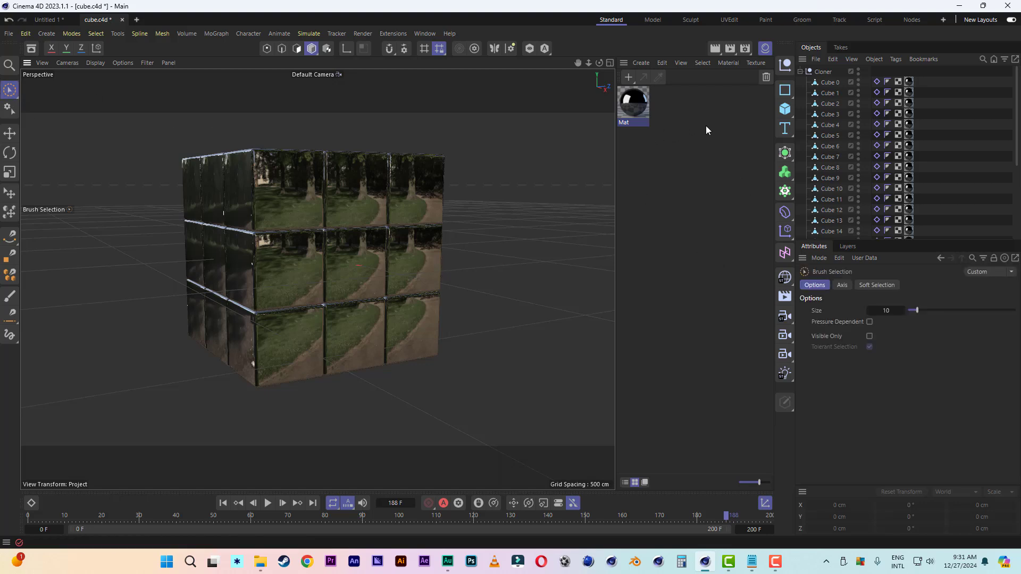
pyautogui.doubleClick(694, 107)
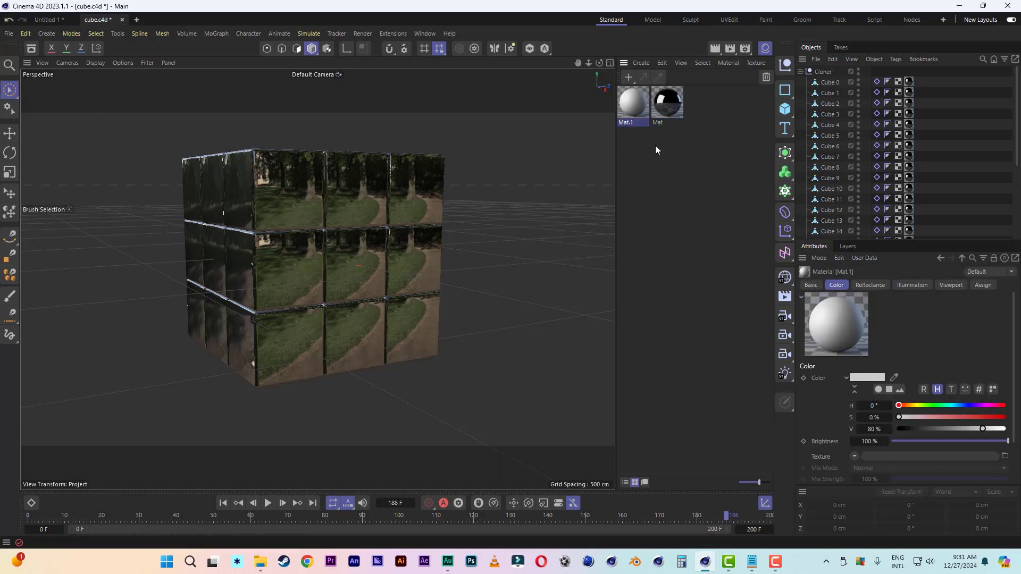
pyautogui.press('Delete')
# Duplicate the glossy black material Mat and rename the copy "red".
pyautogui.click(635, 109)
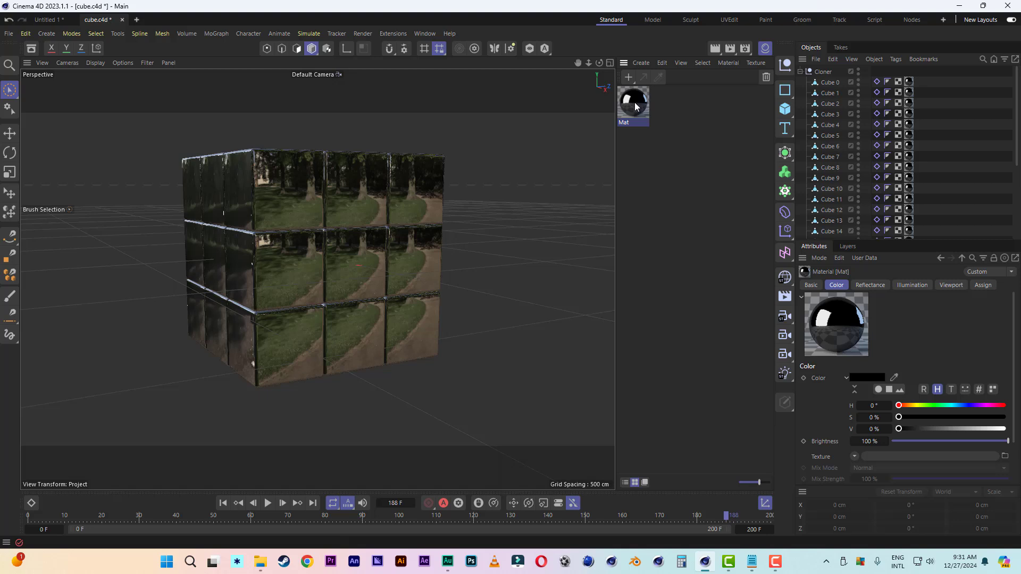
pyautogui.keyDown('ctrl'); pyautogui.moveTo(636, 106); pyautogui.dragTo(660, 136); pyautogui.keyUp('ctrl')
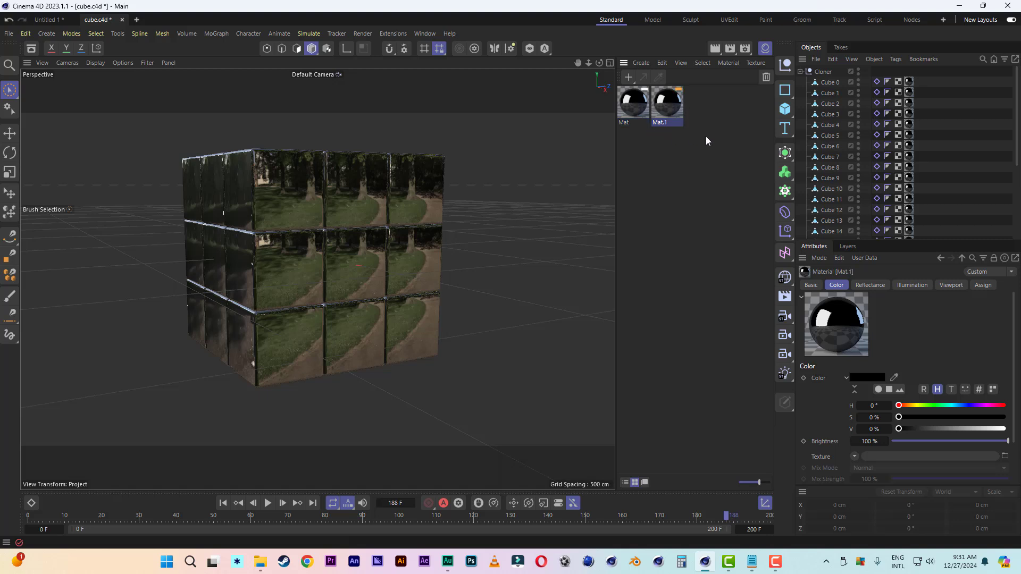
pyautogui.doubleClick(664, 122)
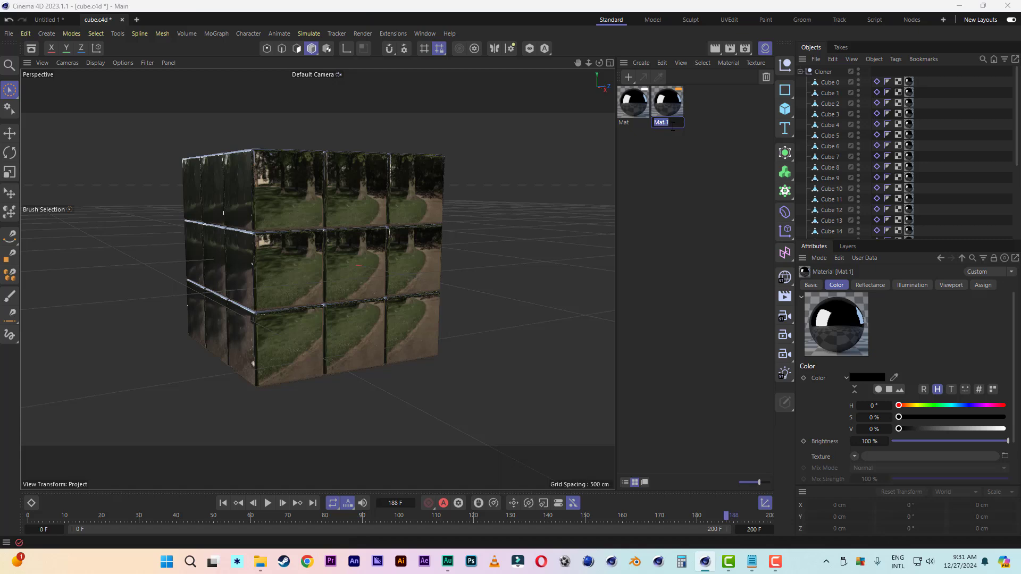
pyautogui.write('red')
pyautogui.click(704, 173)
# Open the red material for editing and change its preview shape to Double Torus.
pyautogui.doubleClick(667, 103)
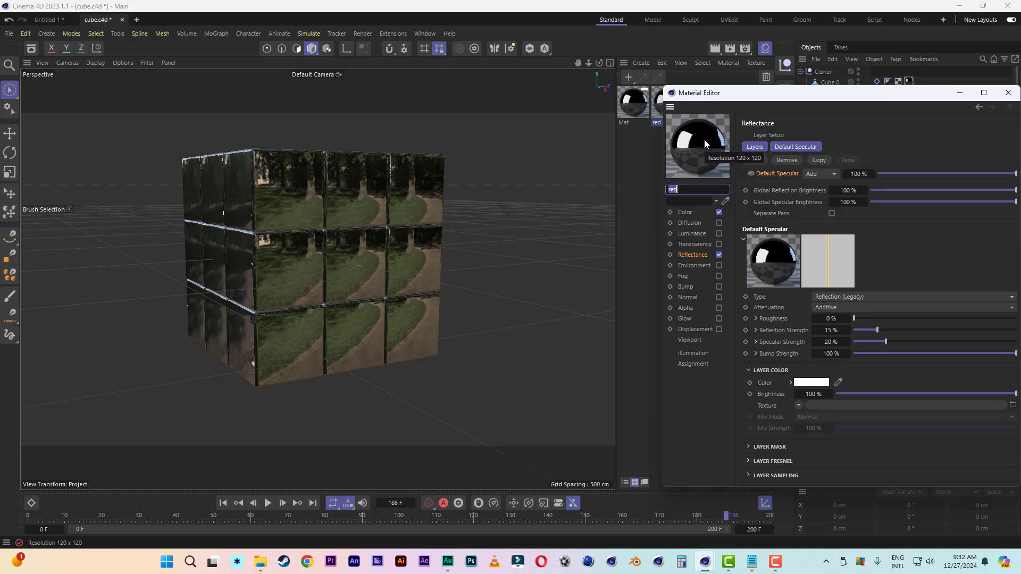
pyautogui.rightClick(701, 139)
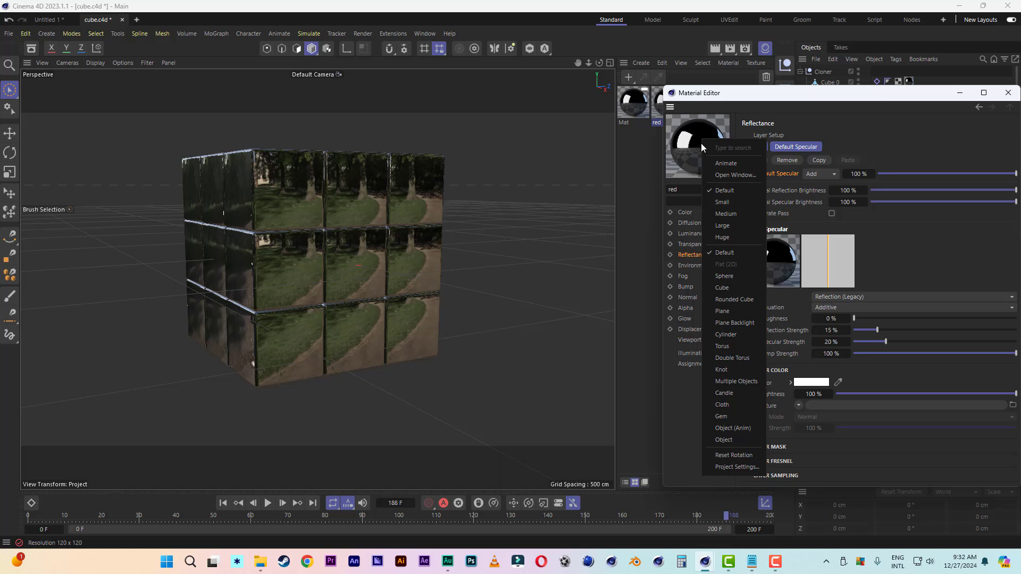
pyautogui.click(735, 358)
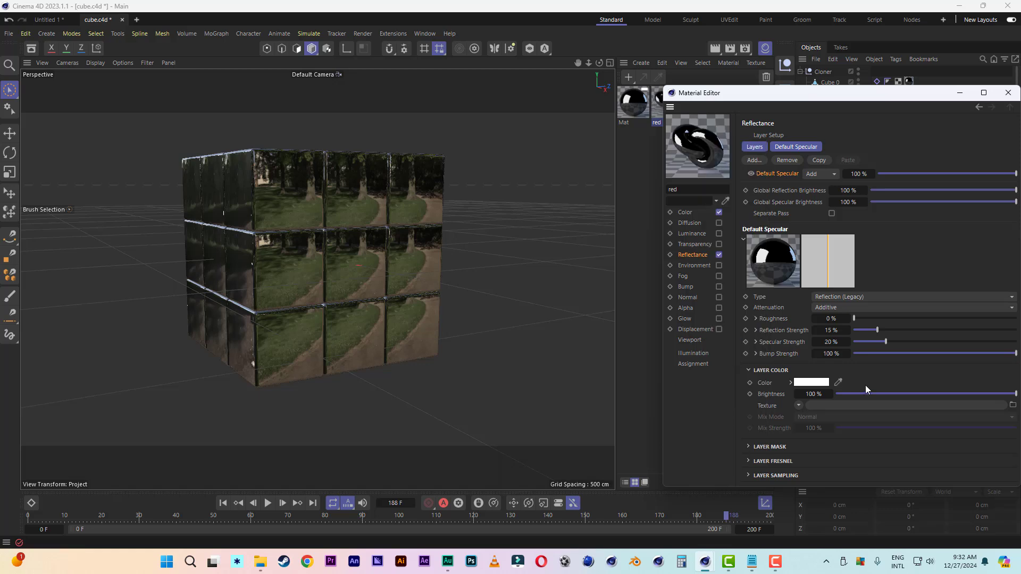
# Set the red material's colour to hue 360°, saturation 100% and value 100%, and close its editor.
pyautogui.click(683, 215)
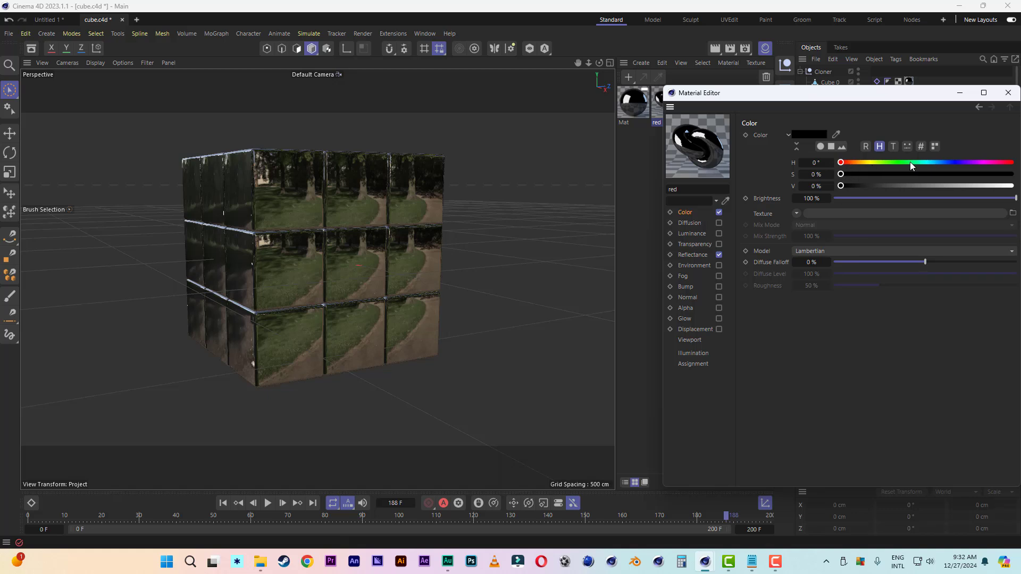
pyautogui.moveTo(886, 162); pyautogui.dragTo(1013, 162)
pyautogui.moveTo(847, 187); pyautogui.dragTo(1010, 186)
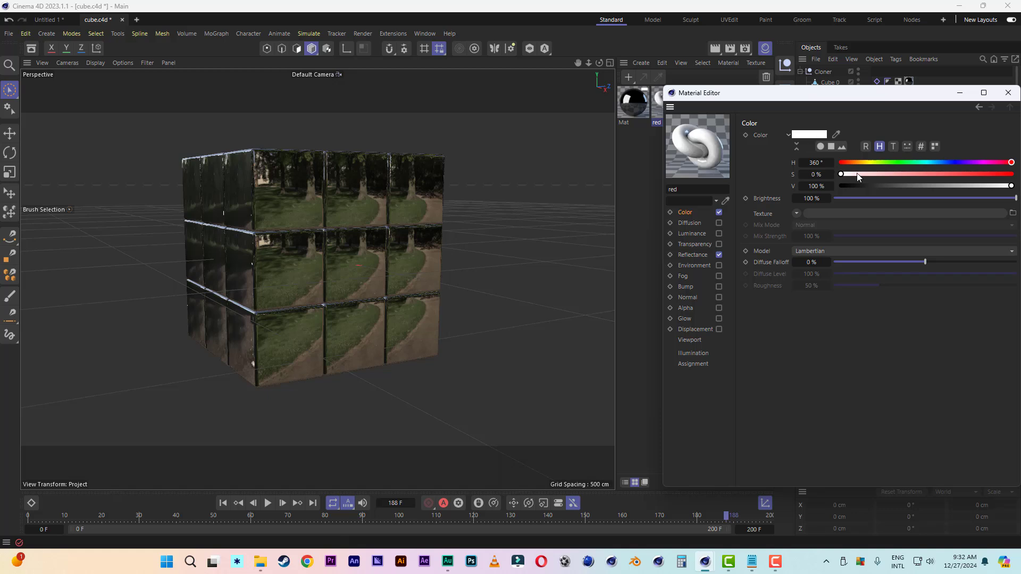
pyautogui.moveTo(843, 174); pyautogui.dragTo(1013, 174)
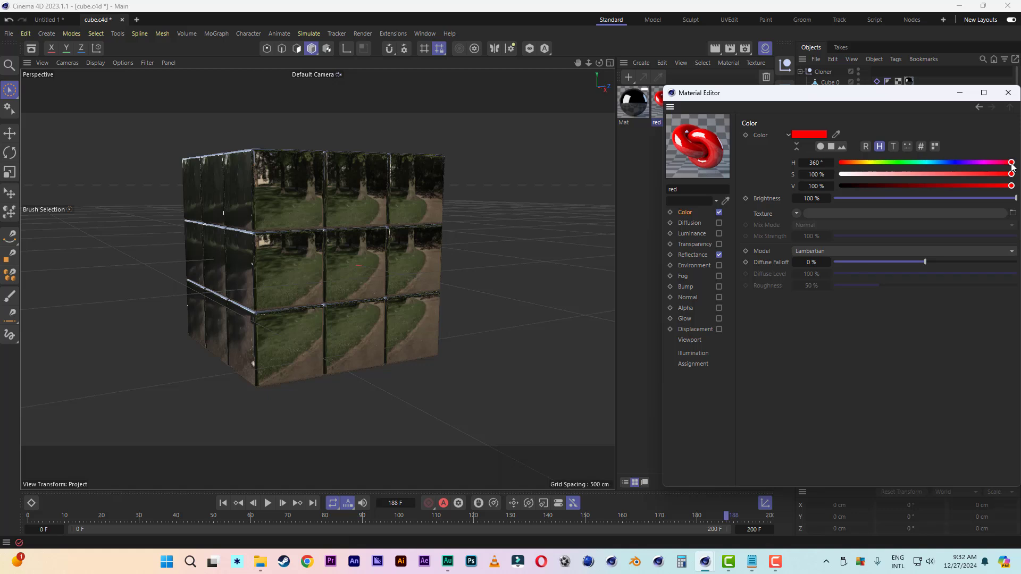
pyautogui.click(1008, 93)
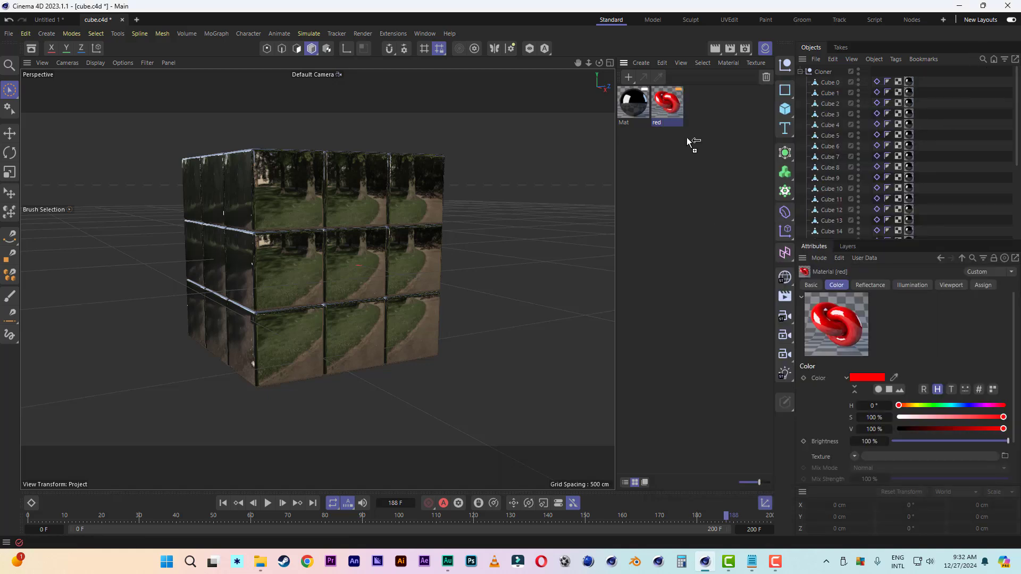
# Duplicate the red material until there are three additional copies of it.
pyautogui.keyDown('ctrl'); pyautogui.moveTo(686, 137); pyautogui.dragTo(721, 162); pyautogui.keyUp('ctrl')
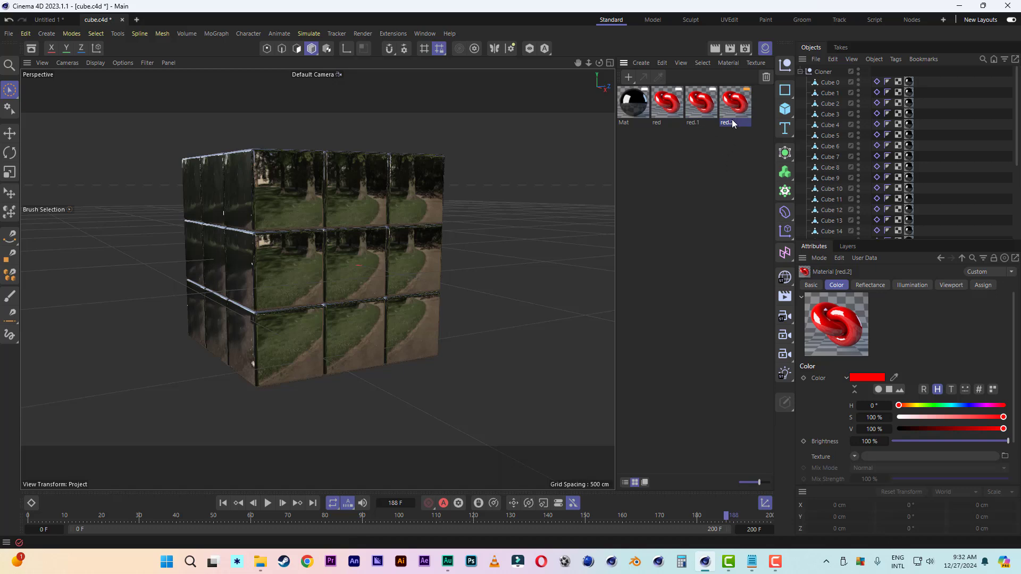
pyautogui.keyDown('ctrl'); pyautogui.moveTo(733, 123); pyautogui.dragTo(735, 162); pyautogui.keyUp('ctrl')
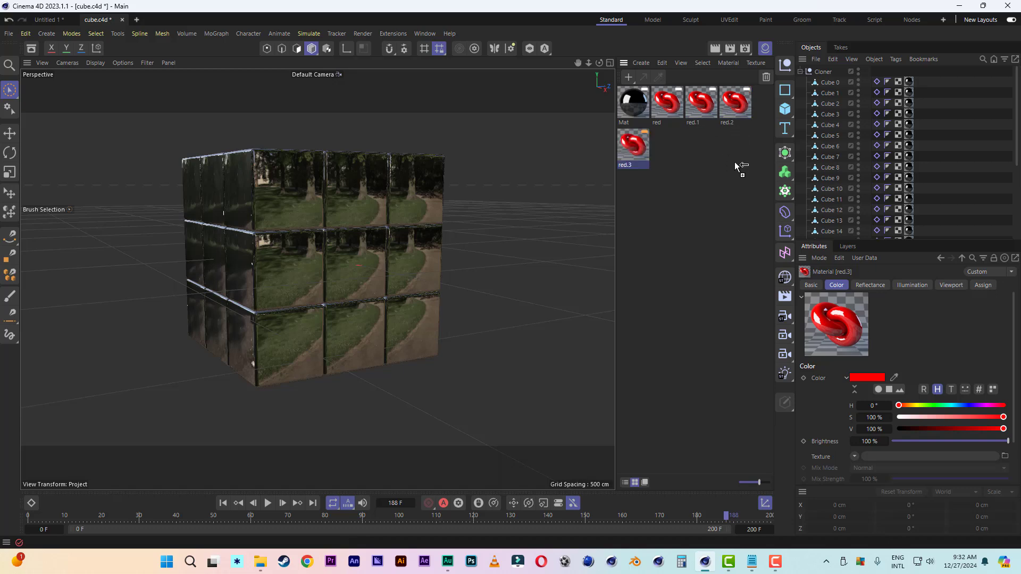
pyautogui.doubleClick(702, 106)
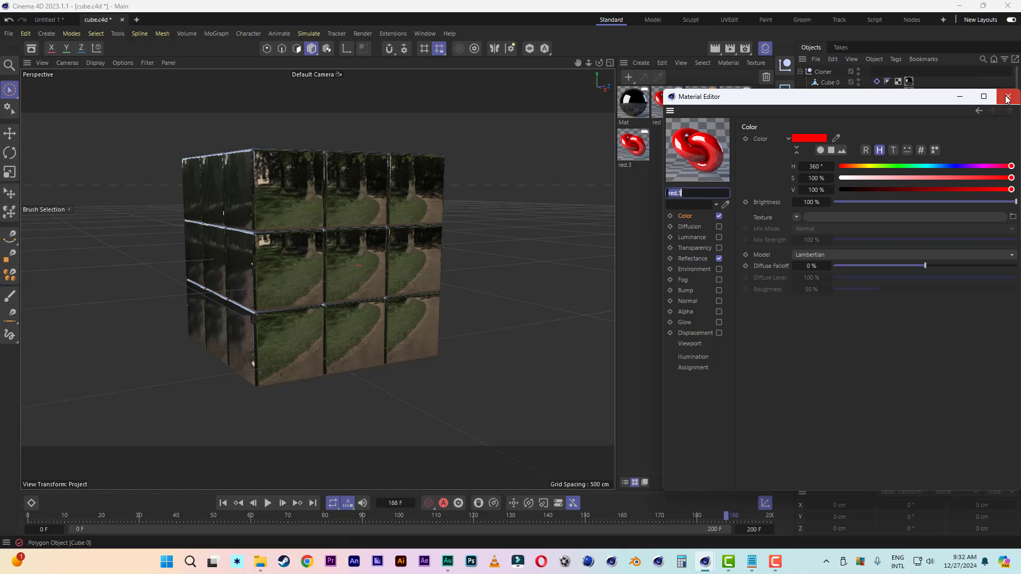
pyautogui.click(1006, 98)
# Rename the three red material copies "green", "yellow" and "blue" in order.
pyautogui.doubleClick(694, 123)
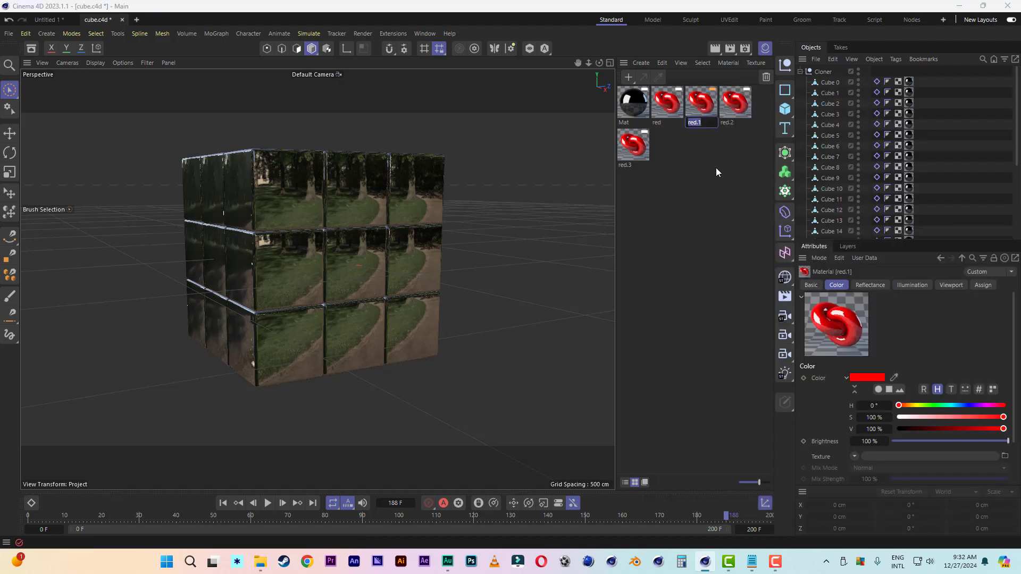
pyautogui.write('green')
pyautogui.press('Tab')
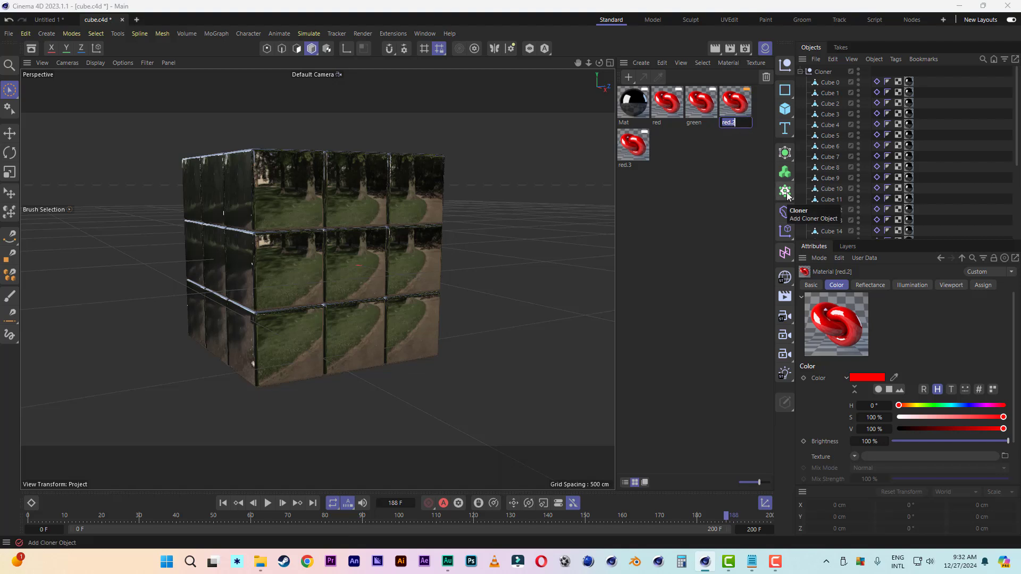
pyautogui.write('ye')
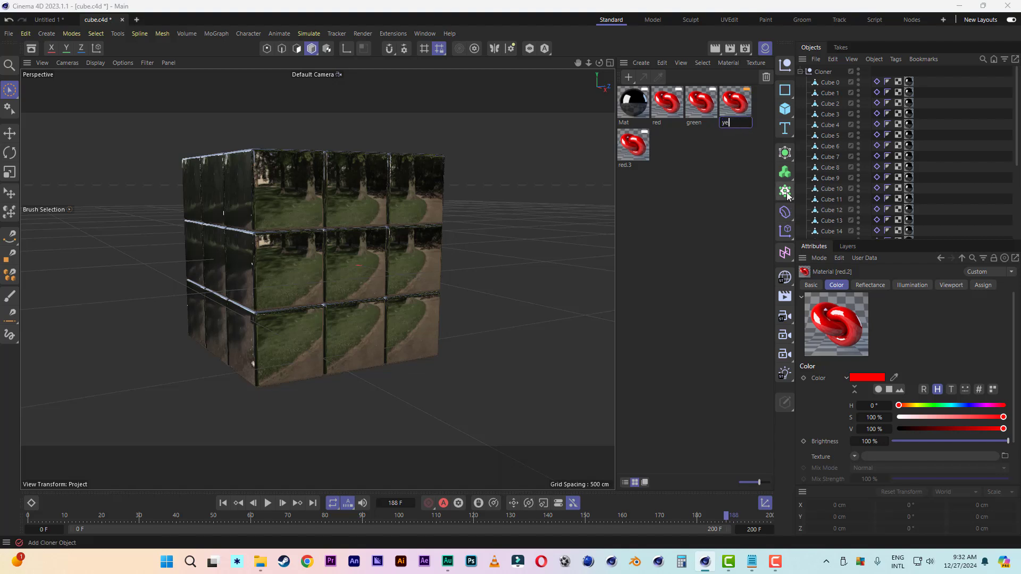
pyautogui.write('llow')
pyautogui.press('Tab')
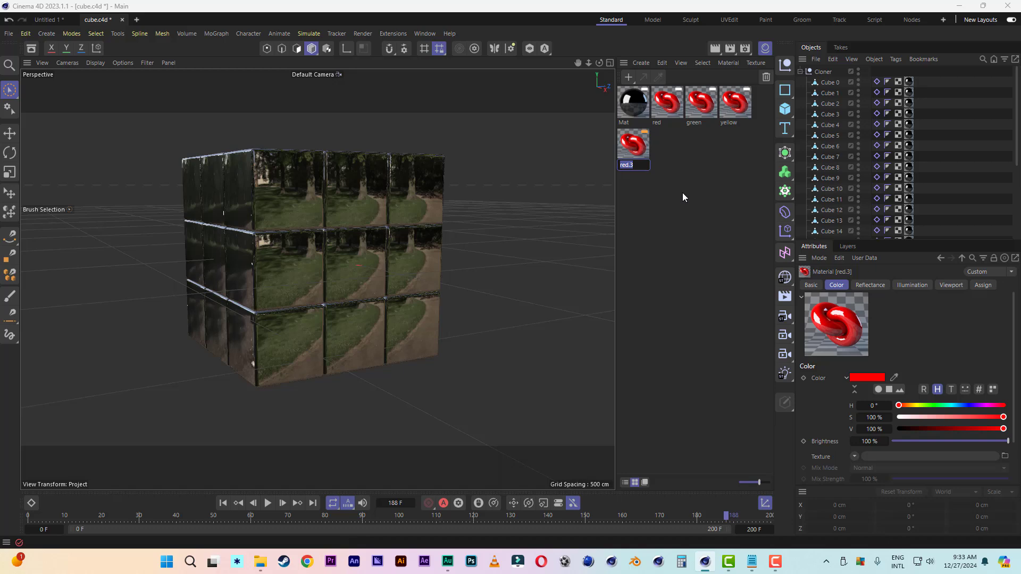
pyautogui.write('blue')
pyautogui.press('Return')
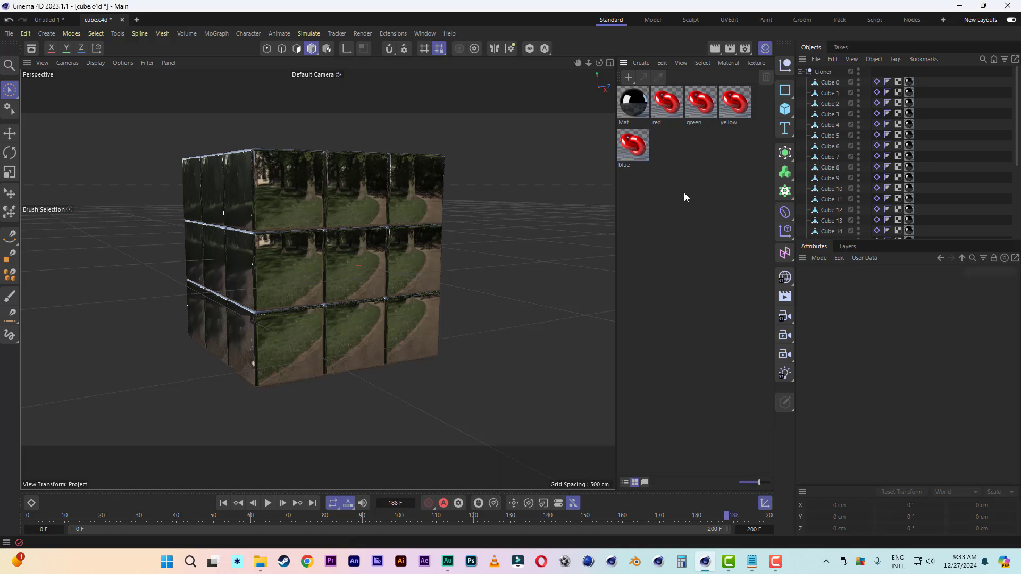
# Change the blue material's colour to blue with a hue of 229°, and close its editor.
pyautogui.doubleClick(640, 152)
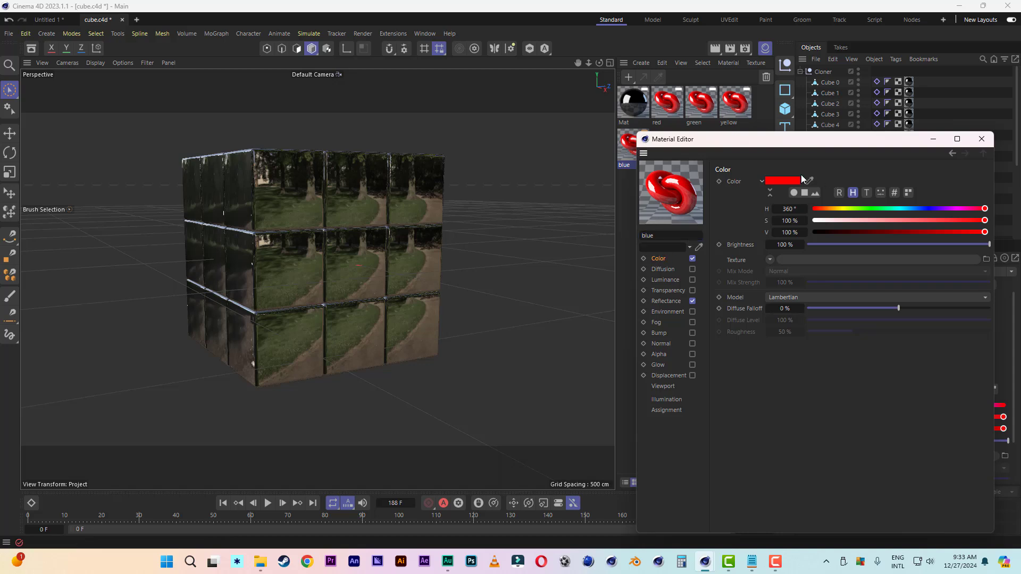
pyautogui.click(782, 180)
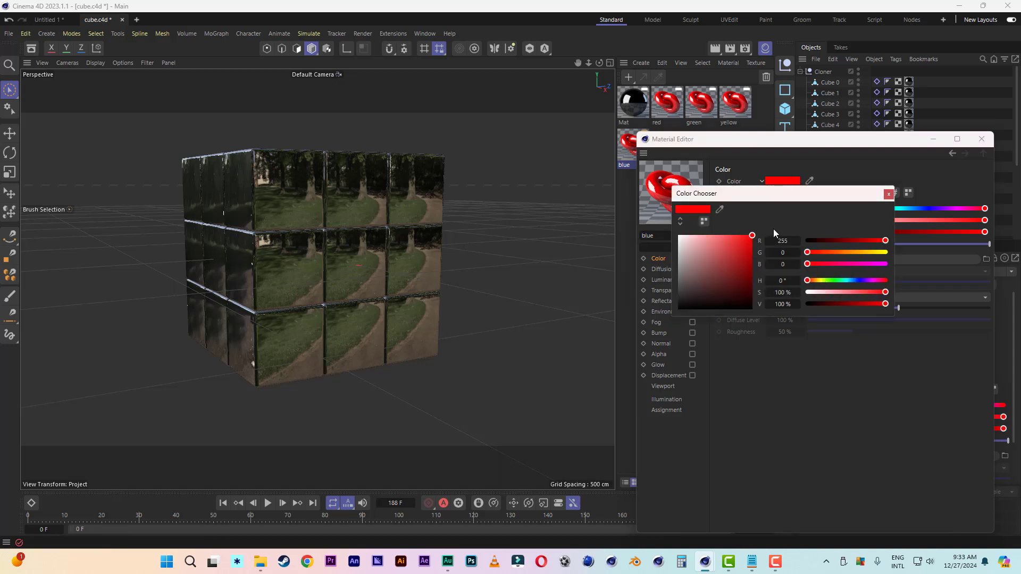
pyautogui.click(858, 280)
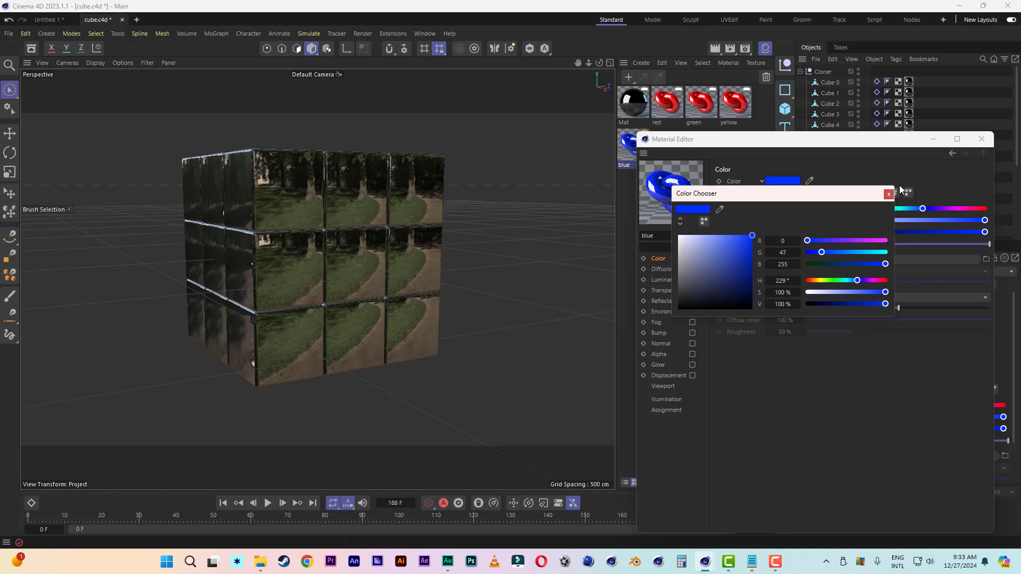
pyautogui.click(887, 194)
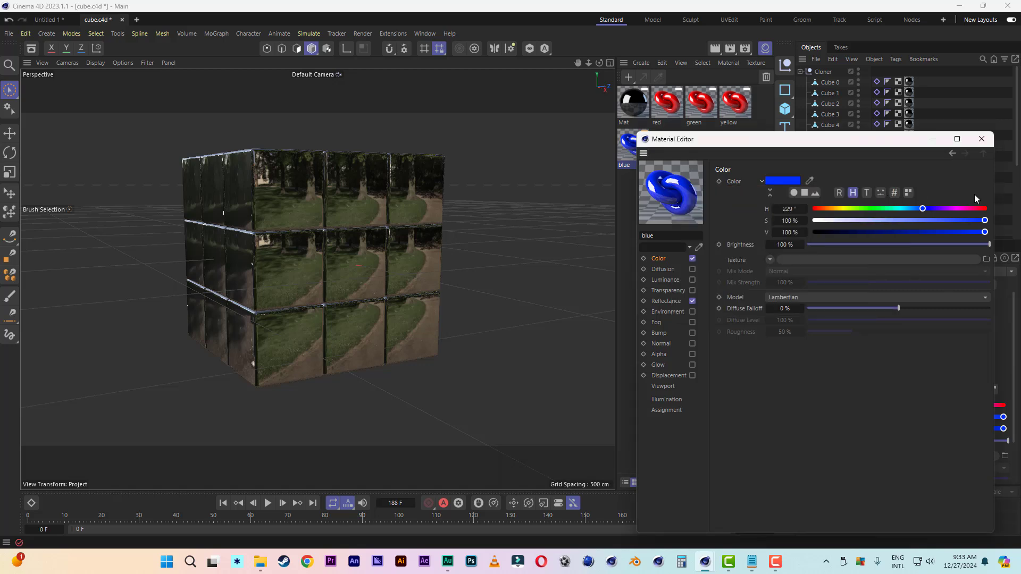
pyautogui.click(981, 138)
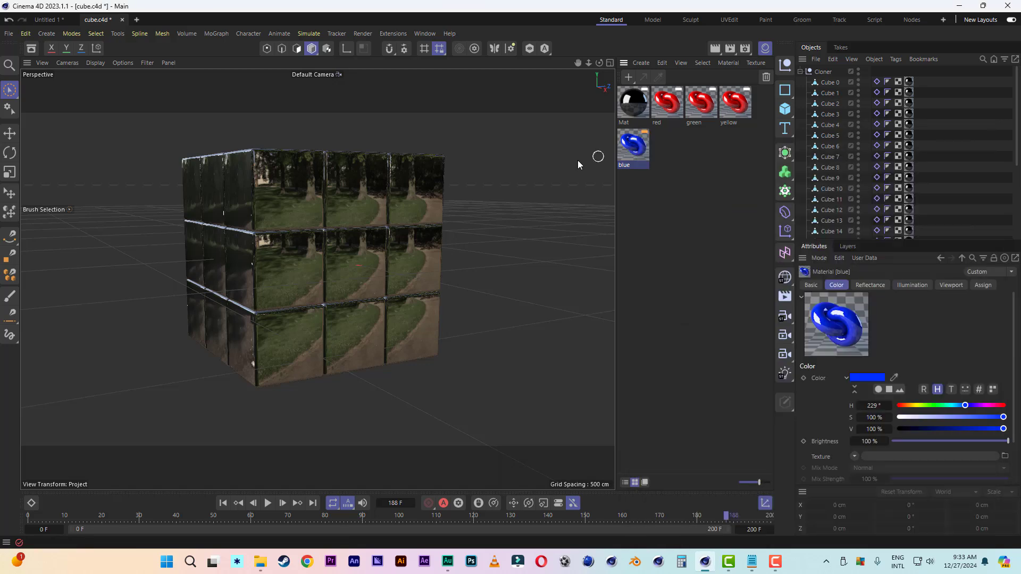
# Change the yellow material's colour to orange-yellow with a hue of about 40°, and close its editor.
pyautogui.doubleClick(732, 106)
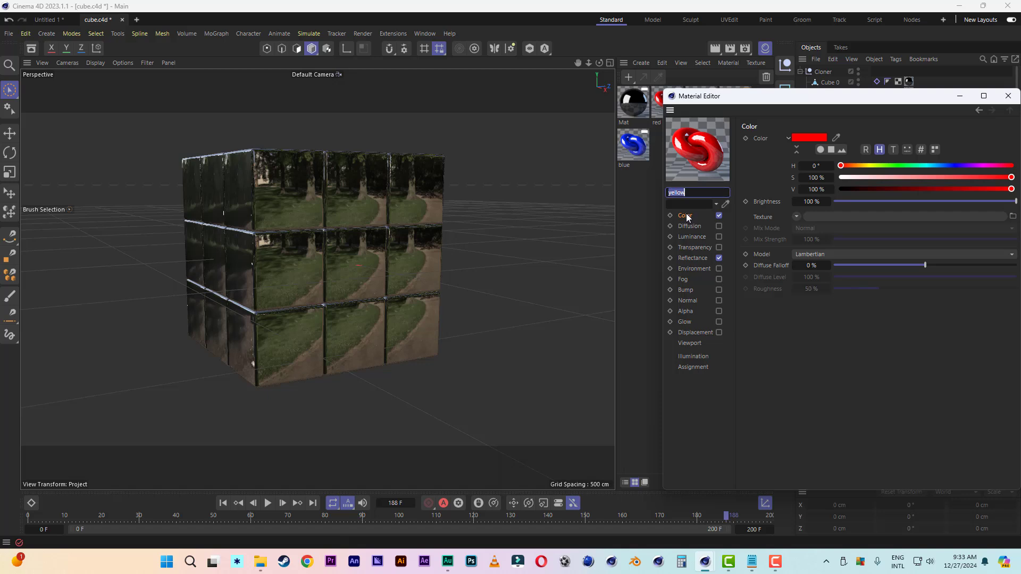
pyautogui.click(810, 137)
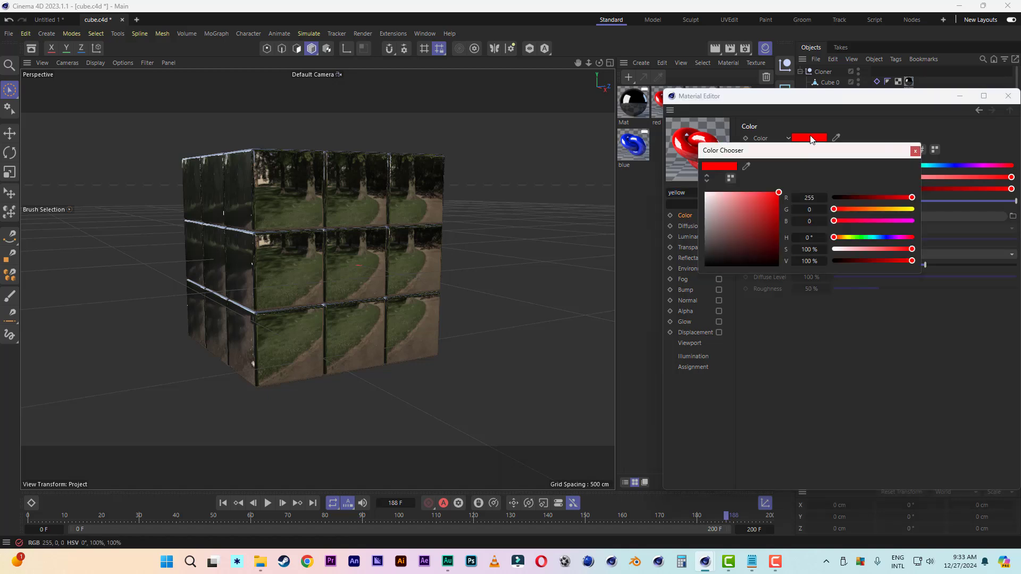
pyautogui.click(843, 238)
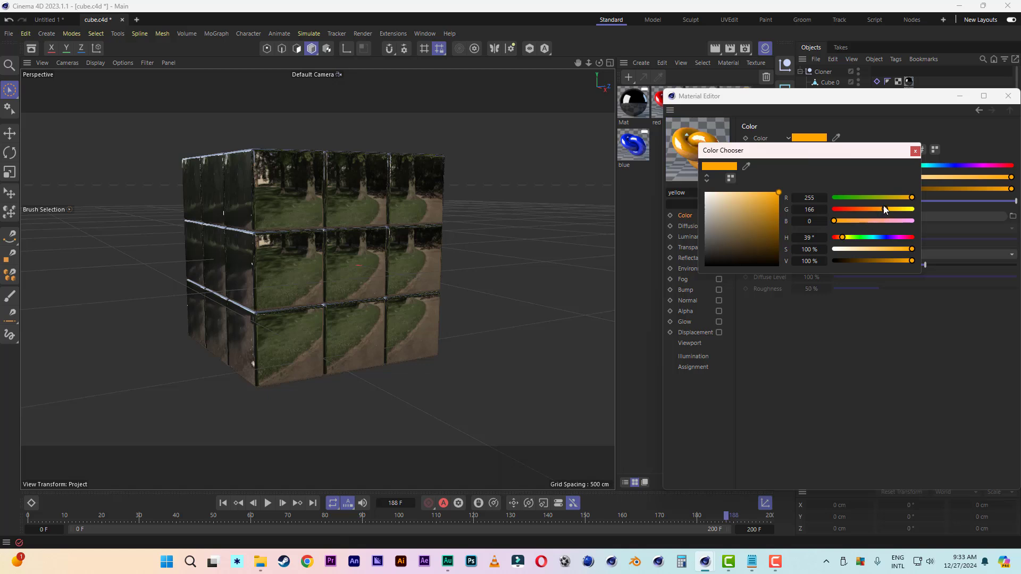
pyautogui.click(886, 209)
pyautogui.click(915, 151)
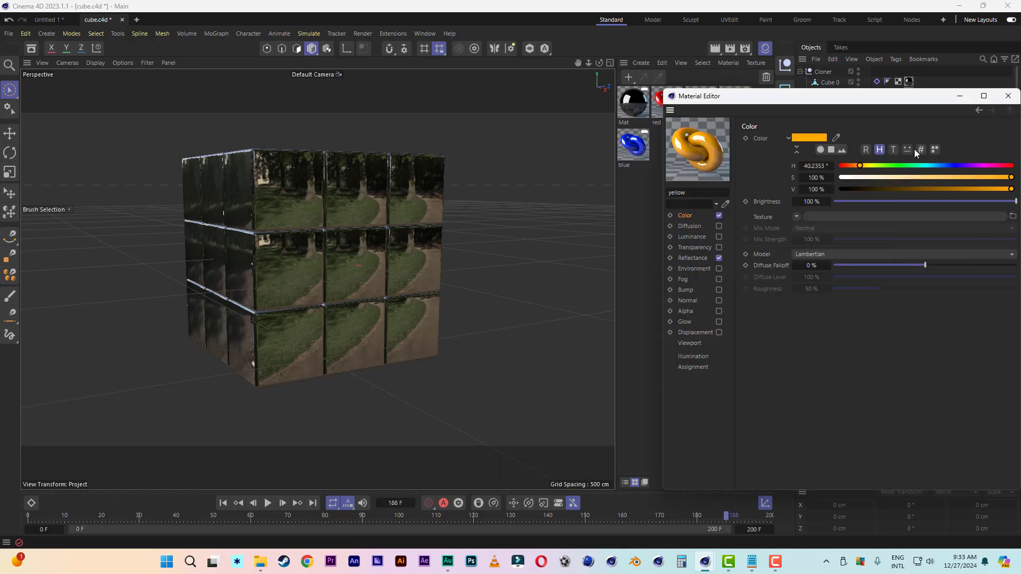
pyautogui.click(1006, 97)
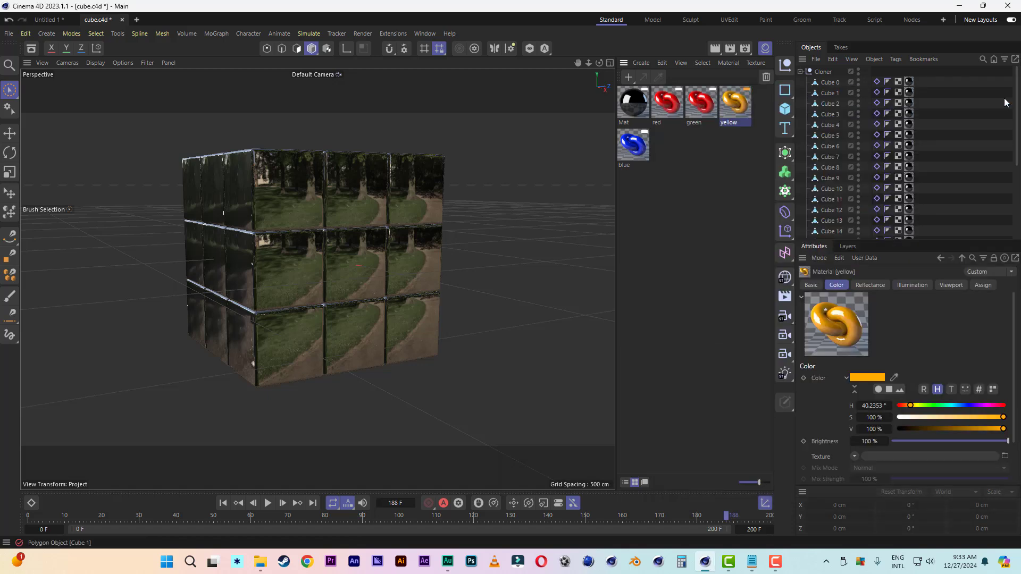
# Change the green material's colour to a medium green of RGB 34, 174, 0, and close its editor.
pyautogui.doubleClick(702, 107)
pyautogui.click(811, 137)
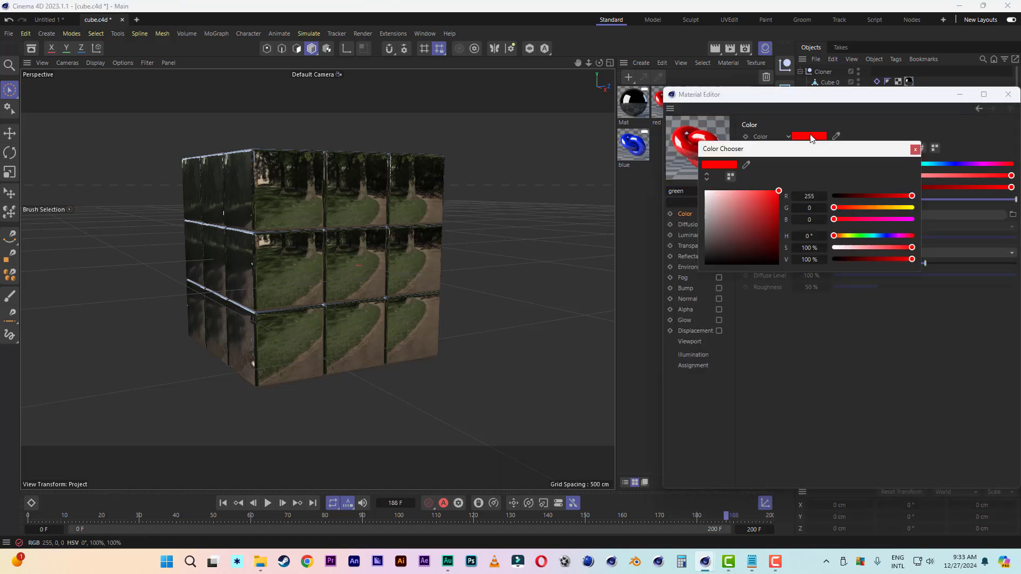
pyautogui.click(857, 236)
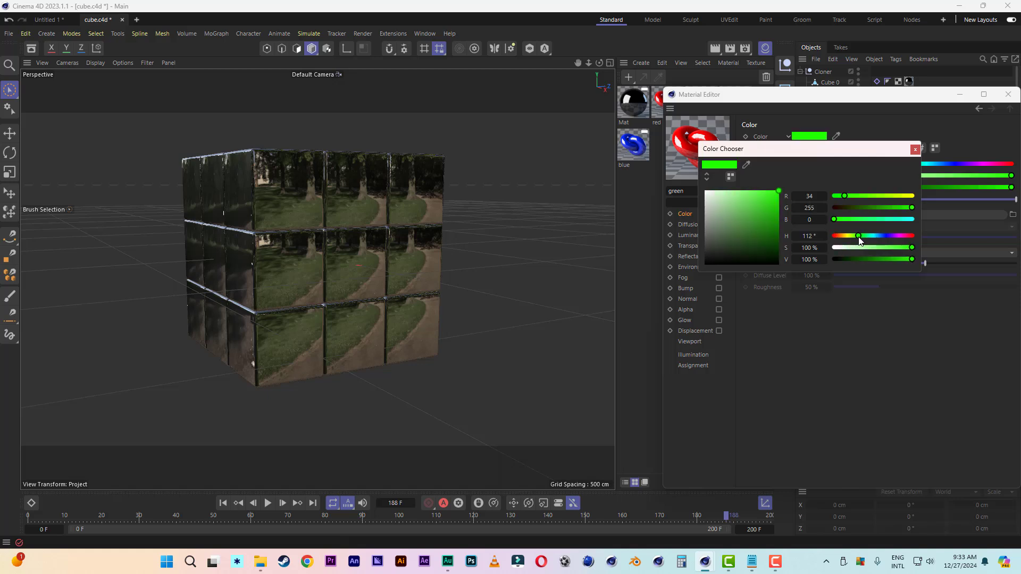
pyautogui.click(888, 207)
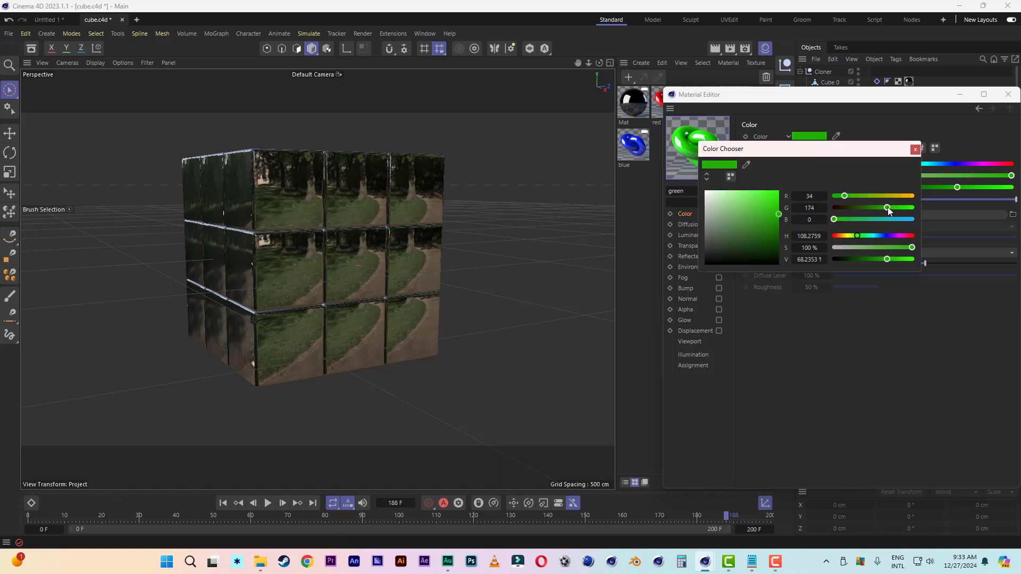
pyautogui.click(915, 149)
pyautogui.click(1008, 94)
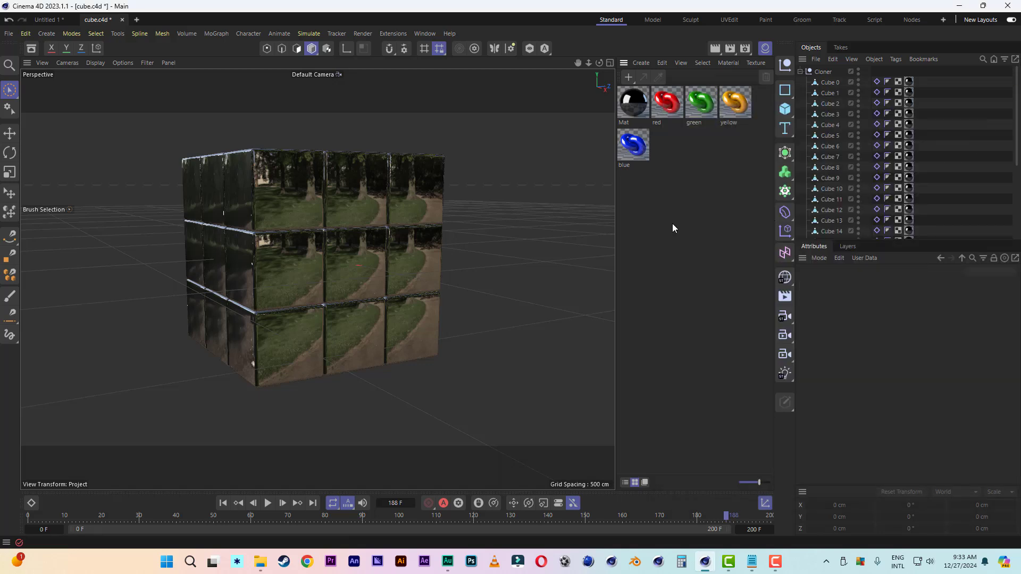
# Limit the brush selection to visible elements only and select the nine cubes forming the large front-facing side.
pyautogui.click(275, 192)
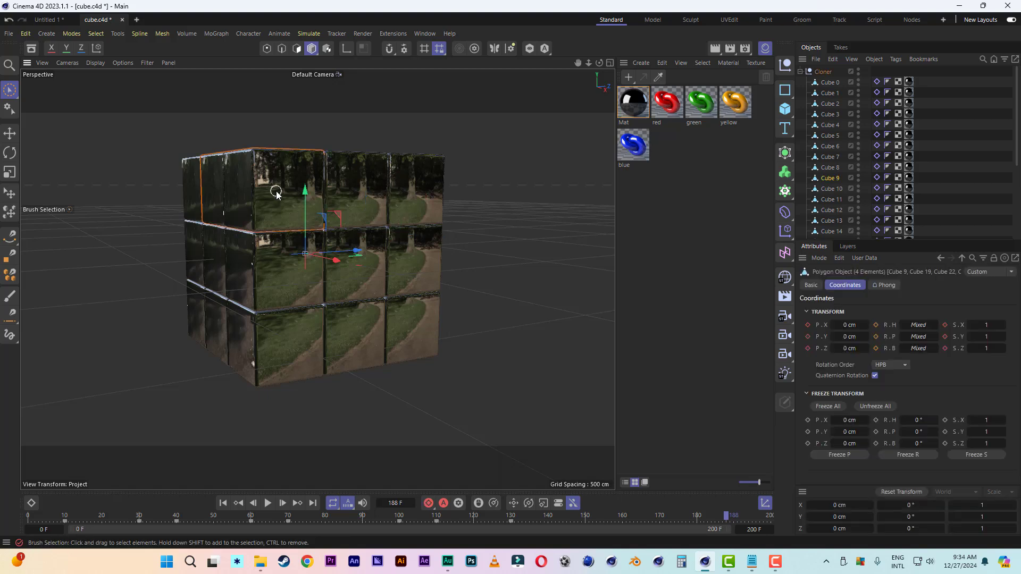
pyautogui.click(10, 91)
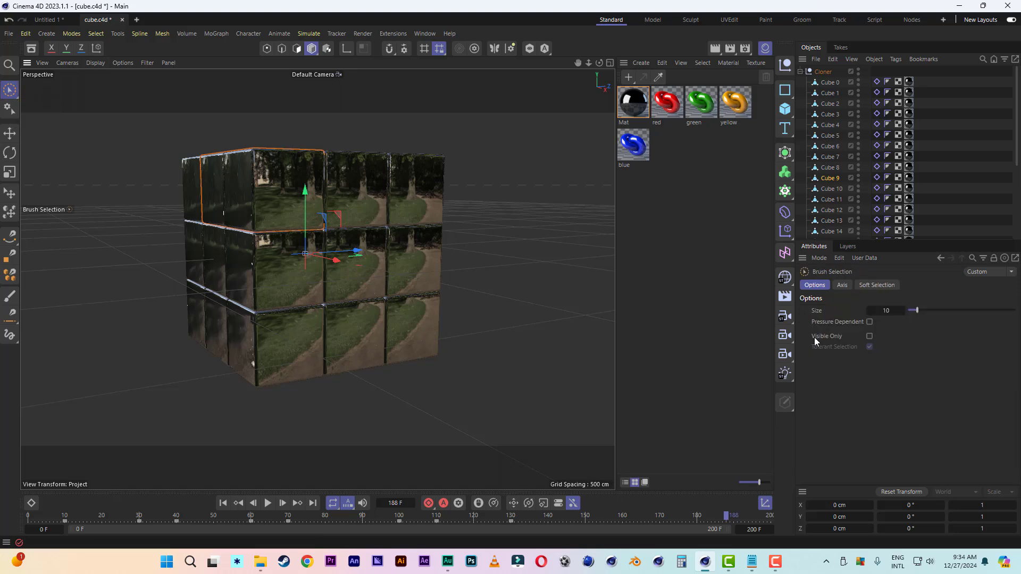
pyautogui.click(868, 336)
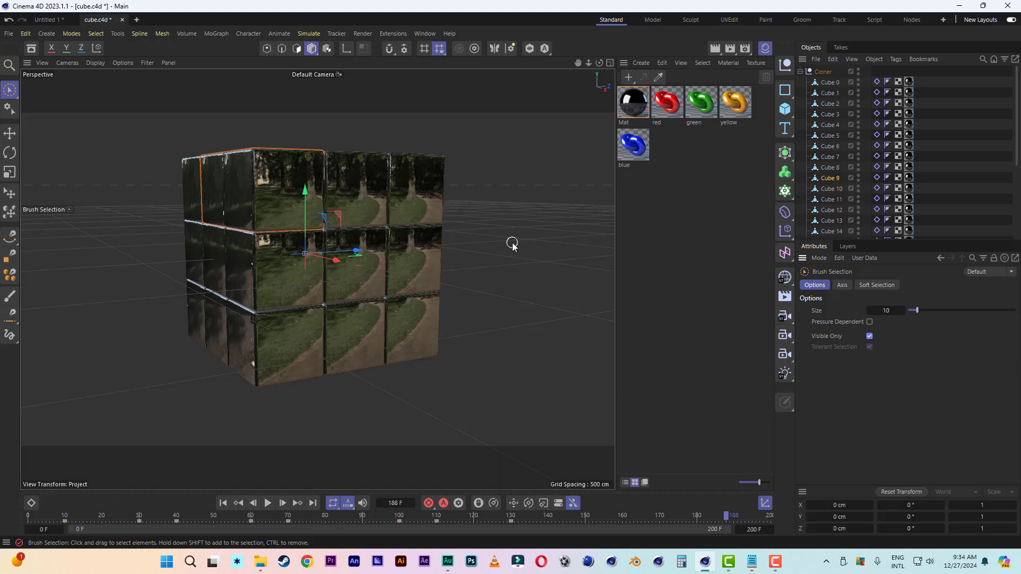
pyautogui.click(282, 191)
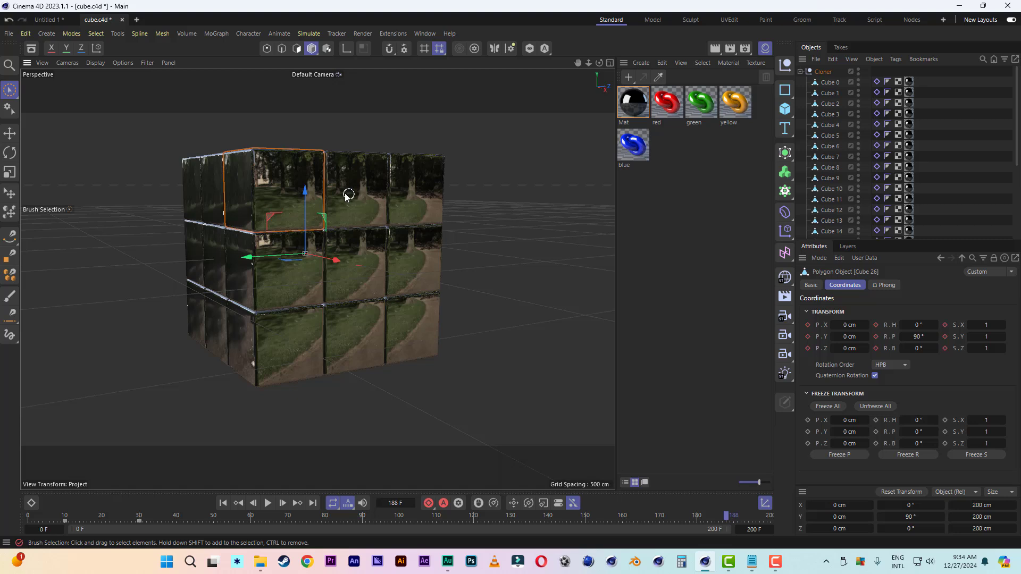
pyautogui.moveTo(370, 194)
pyautogui.keyDown('shift'); pyautogui.mouseDown()
pyautogui.moveTo(410, 194)
pyautogui.moveTo(417, 218)
pyautogui.moveTo(401, 274)
pyautogui.moveTo(294, 283)
pyautogui.moveTo(294, 333)
pyautogui.moveTo(406, 346)
pyautogui.mouseUp(); pyautogui.keyUp('shift')
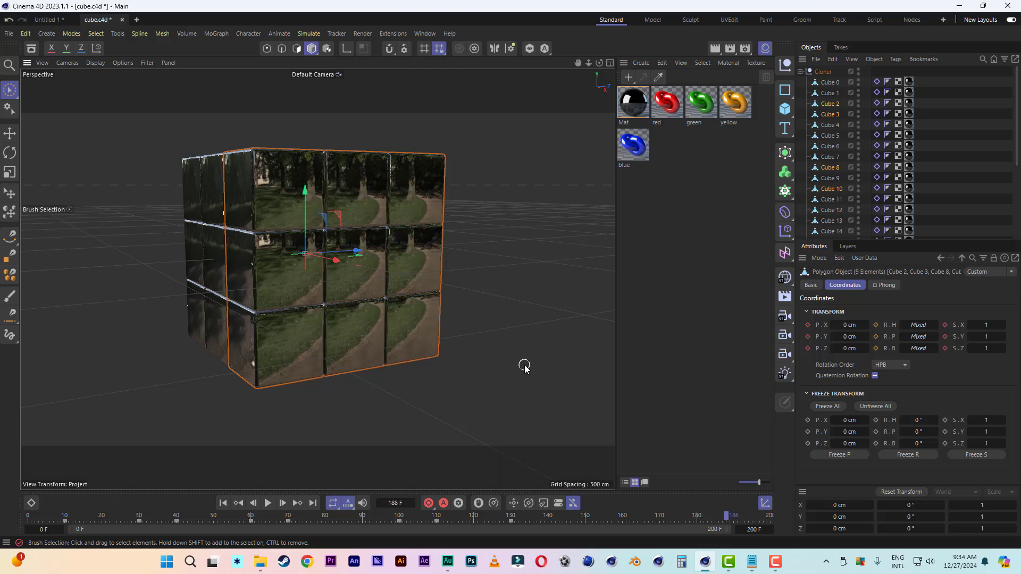
# Apply the red material to the nine large outer polygons of the selected cubes and preview the result in a viewport render.
pyautogui.click(296, 49)
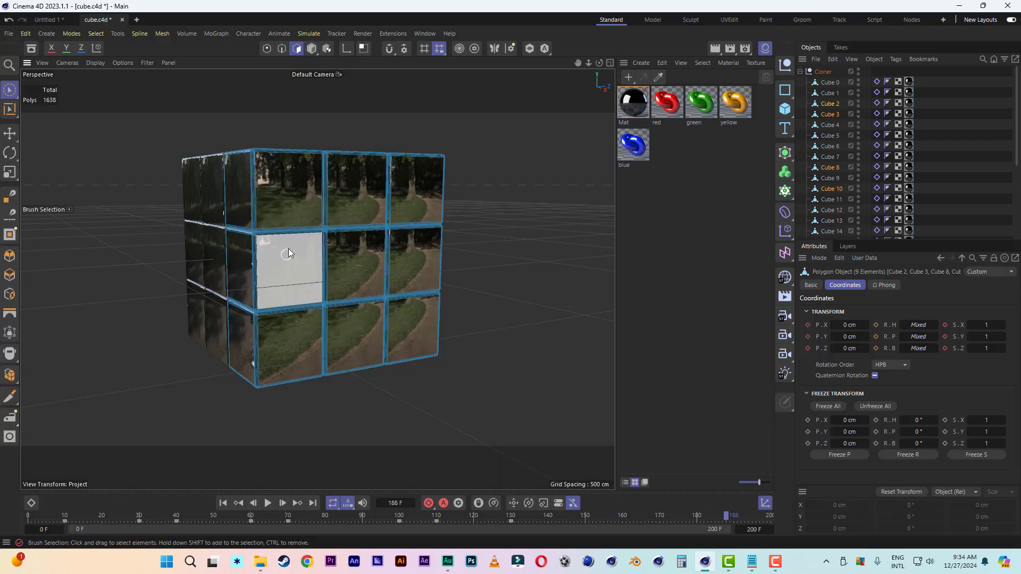
pyautogui.hotkey('ctrl', 'z')
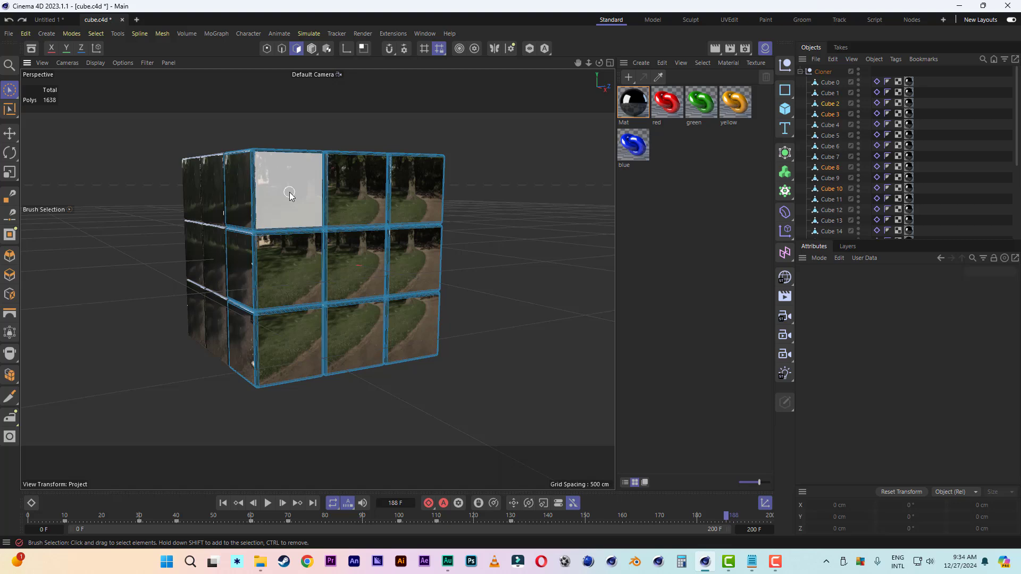
pyautogui.click(289, 196)
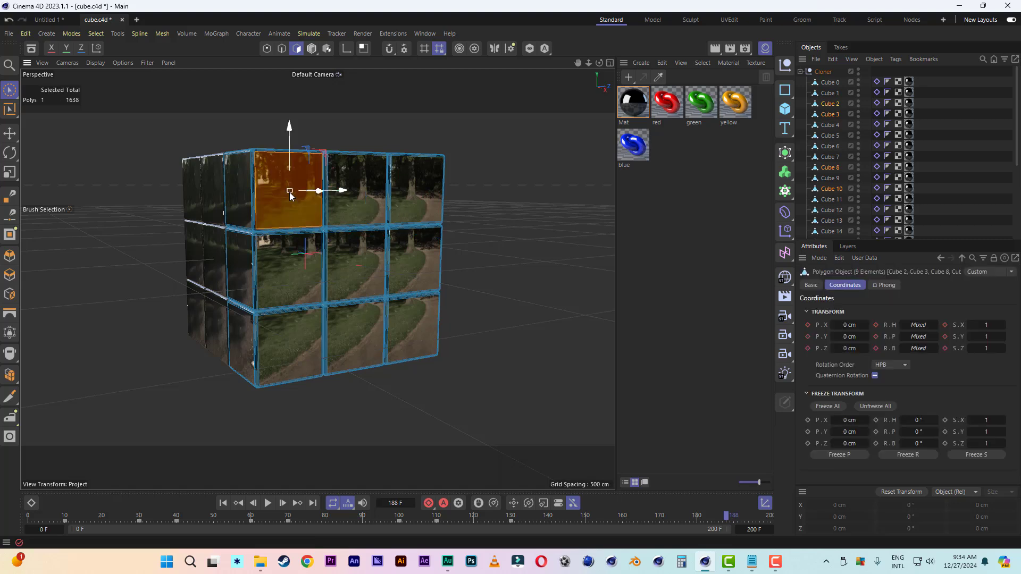
pyautogui.keyDown('shift'); pyautogui.click(367, 199); pyautogui.keyUp('shift')
pyautogui.keyDown('shift'); pyautogui.click(409, 200); pyautogui.keyUp('shift')
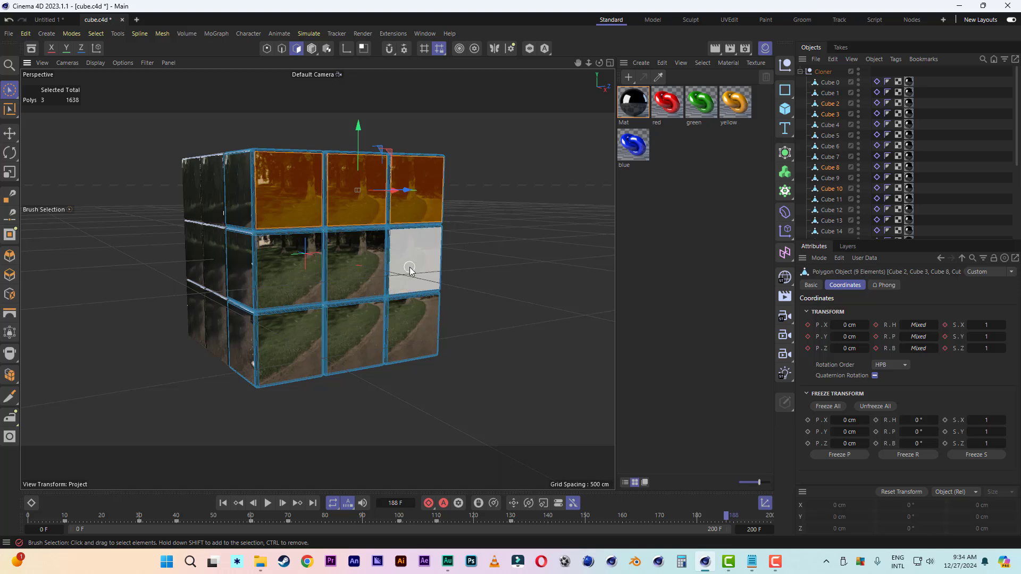
pyautogui.keyDown('shift'); pyautogui.click(410, 269); pyautogui.keyUp('shift')
pyautogui.keyDown('shift'); pyautogui.click(363, 271); pyautogui.keyUp('shift')
pyautogui.keyDown('shift'); pyautogui.click(292, 279); pyautogui.keyUp('shift')
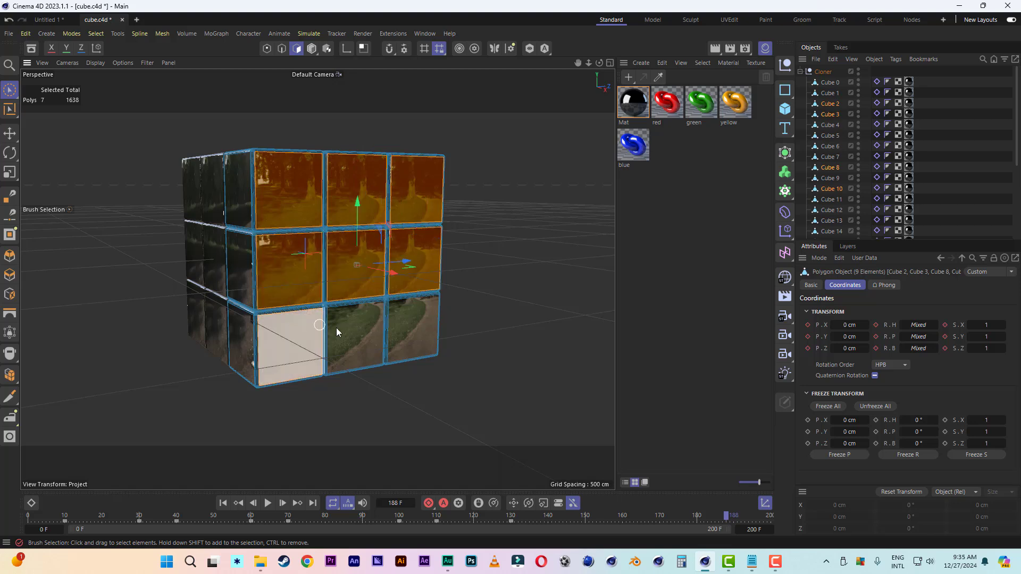
pyautogui.keyDown('shift'); pyautogui.click(292, 342); pyautogui.keyUp('shift')
pyautogui.keyDown('shift'); pyautogui.click(422, 338); pyautogui.keyUp('shift')
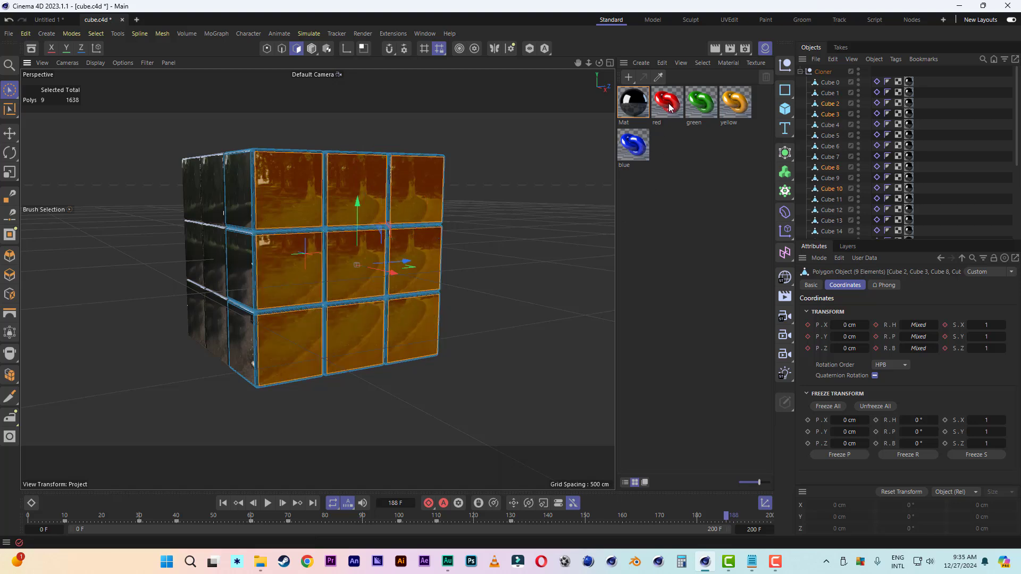
pyautogui.moveTo(670, 106); pyautogui.dragTo(348, 190)
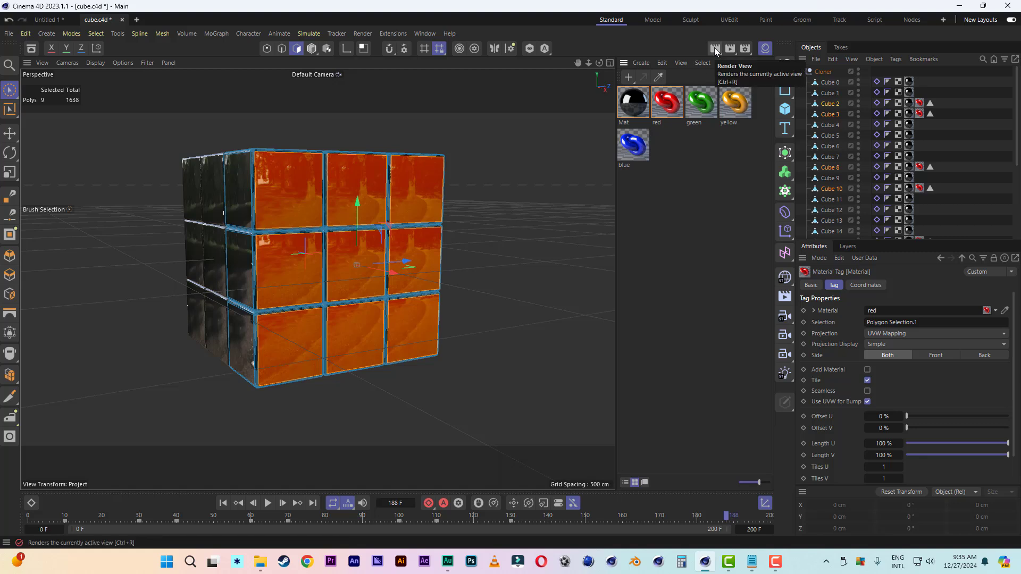
pyautogui.click(715, 50)
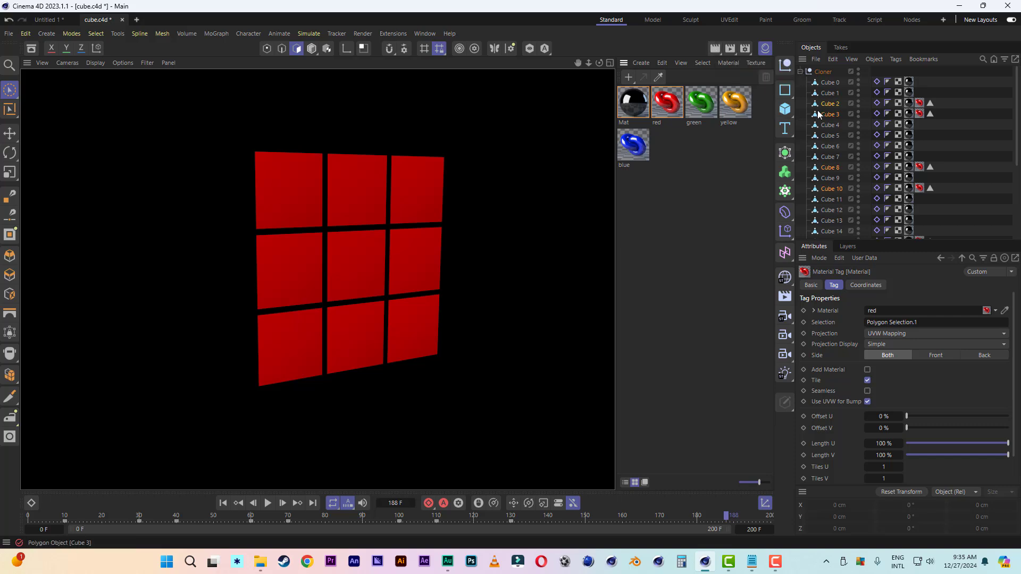
pyautogui.click(829, 93)
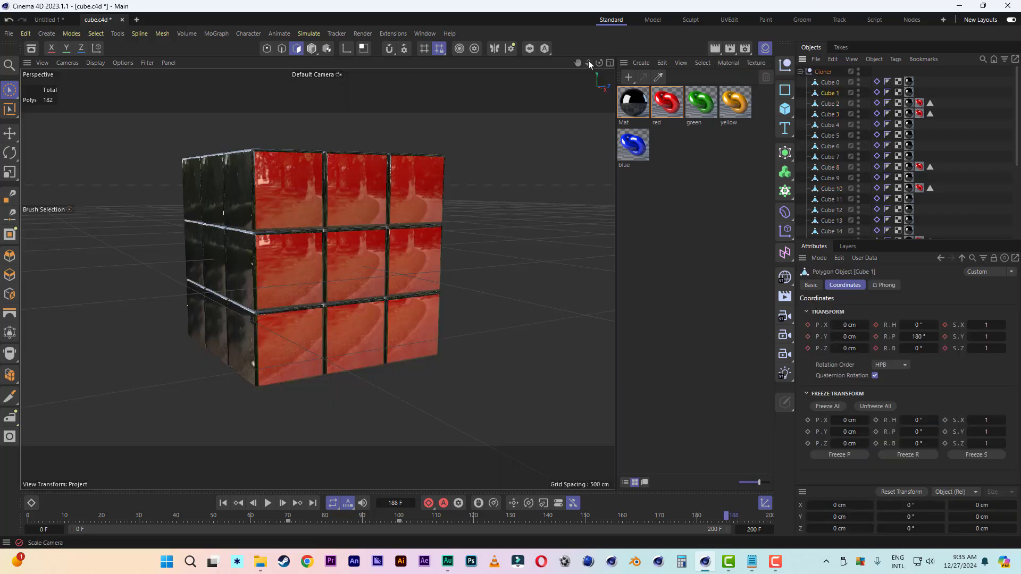
# Select, as whole objects, the nine cubes of an unpainted black side next to the red one.
pyautogui.moveTo(599, 63); pyautogui.dragTo(317, 280)
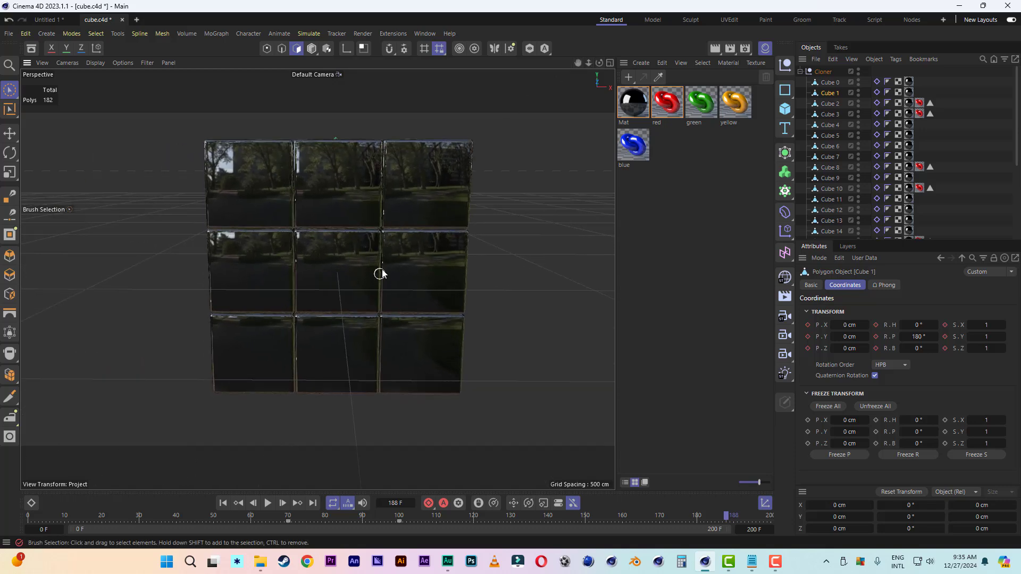
pyautogui.keyDown('alt'); pyautogui.moveTo(382, 267); pyautogui.dragTo(416, 251); pyautogui.keyUp('alt')
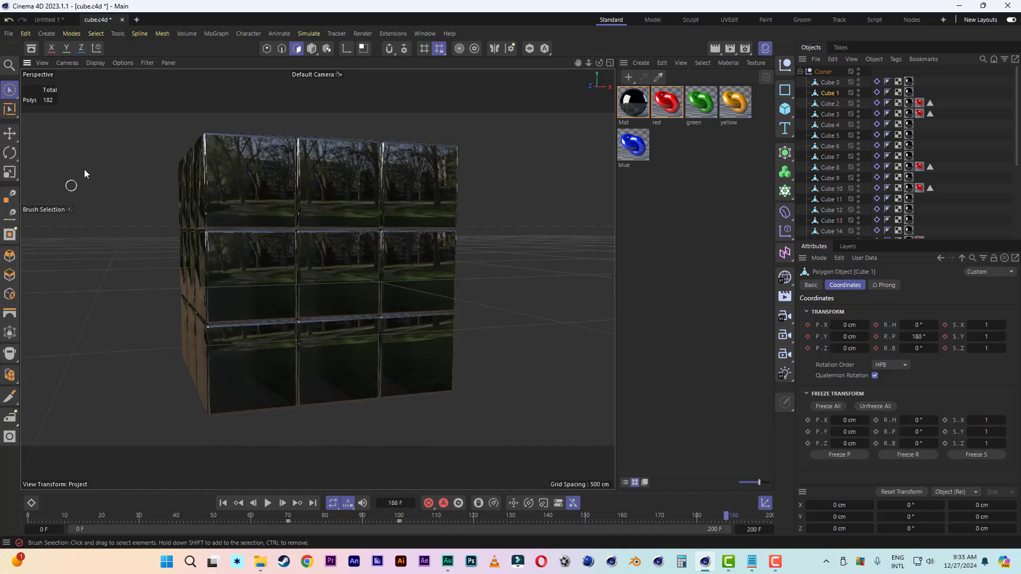
pyautogui.click(8, 92)
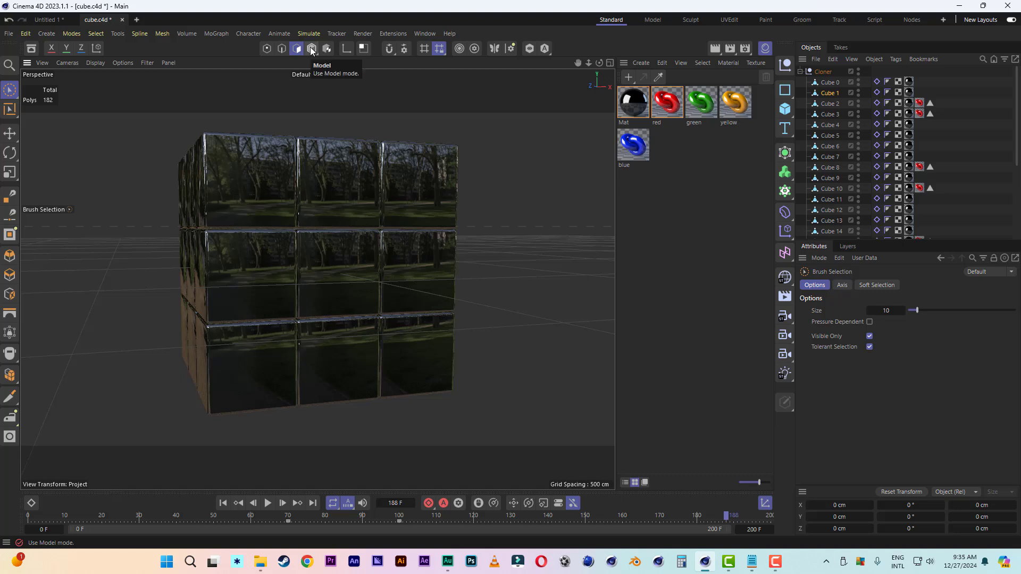
pyautogui.click(249, 187)
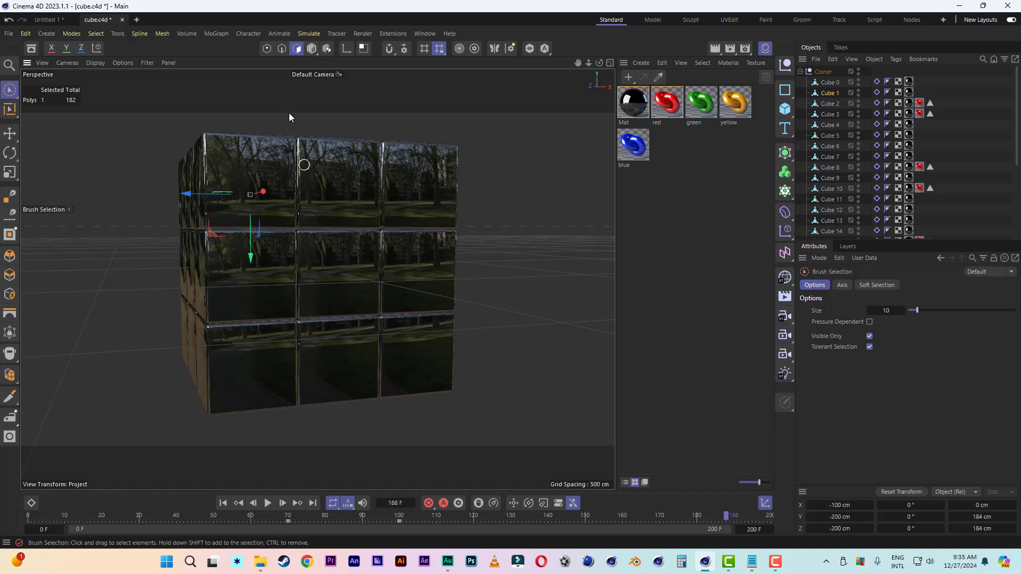
pyautogui.click(311, 49)
pyautogui.click(240, 197)
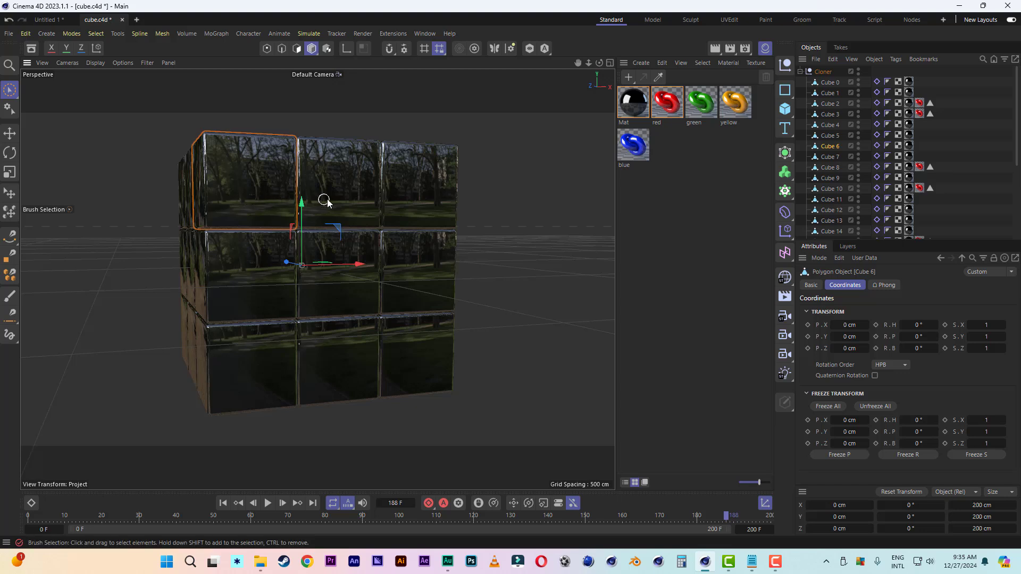
pyautogui.moveTo(345, 189)
pyautogui.mouseDown()
pyautogui.moveTo(396, 186)
pyautogui.moveTo(415, 253)
pyautogui.moveTo(362, 289)
pyautogui.moveTo(277, 298)
pyautogui.moveTo(250, 340)
pyautogui.moveTo(317, 365)
pyautogui.moveTo(393, 371)
pyautogui.moveTo(382, 363)
pyautogui.mouseUp()
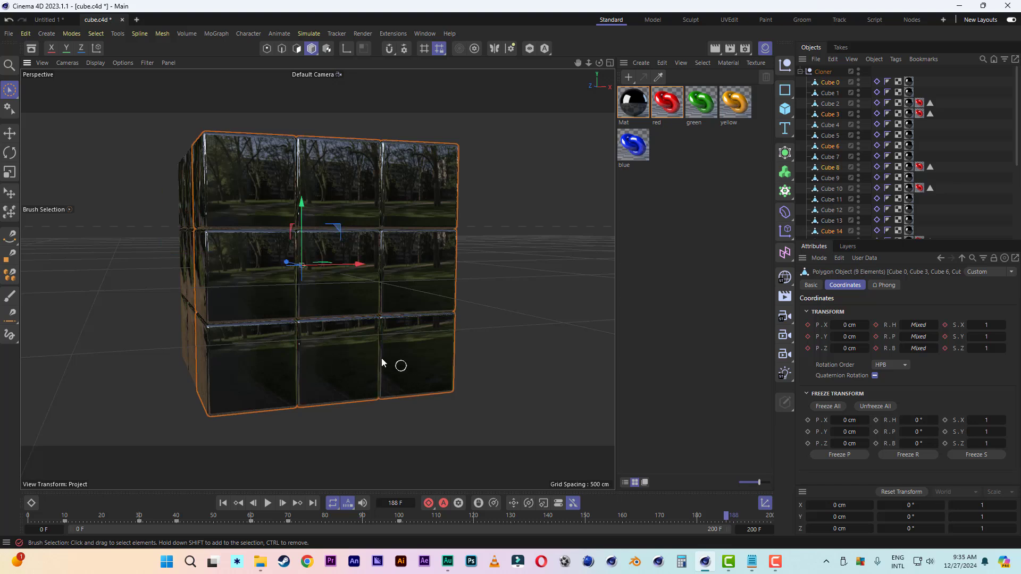
# Select only the nine large outer polygons of this black side and apply the blue material to them.
pyautogui.click(297, 49)
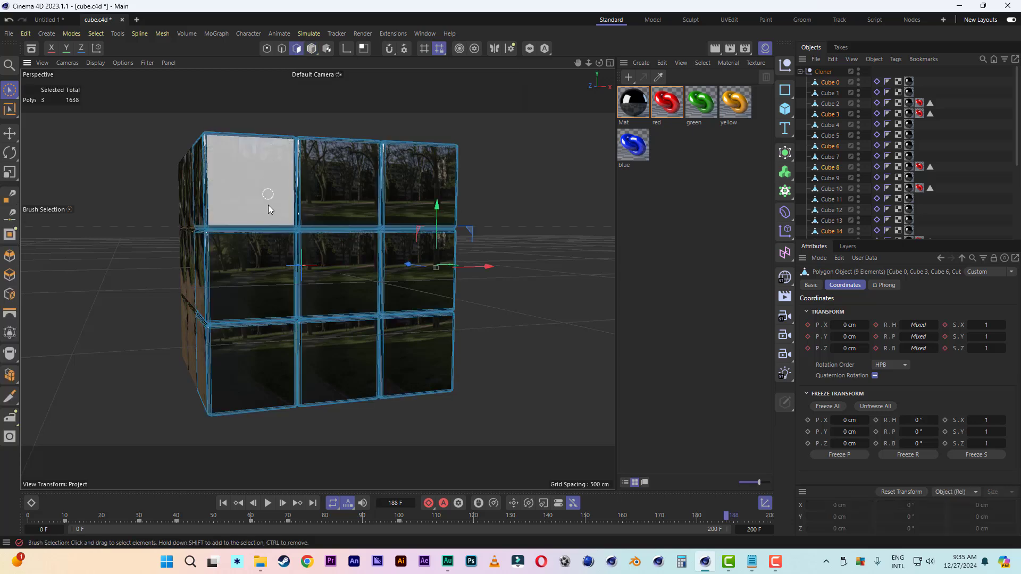
pyautogui.click(267, 201)
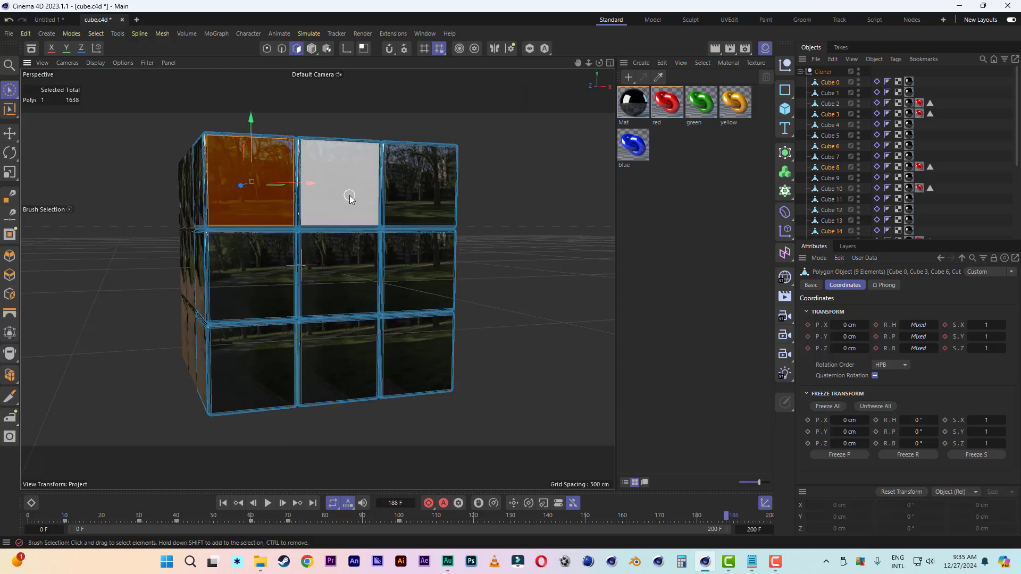
pyautogui.keyDown('shift'); pyautogui.click(353, 196); pyautogui.keyUp('shift')
pyautogui.keyDown('shift'); pyautogui.click(413, 198); pyautogui.keyUp('shift')
pyautogui.keyDown('shift'); pyautogui.click(407, 277); pyautogui.keyUp('shift')
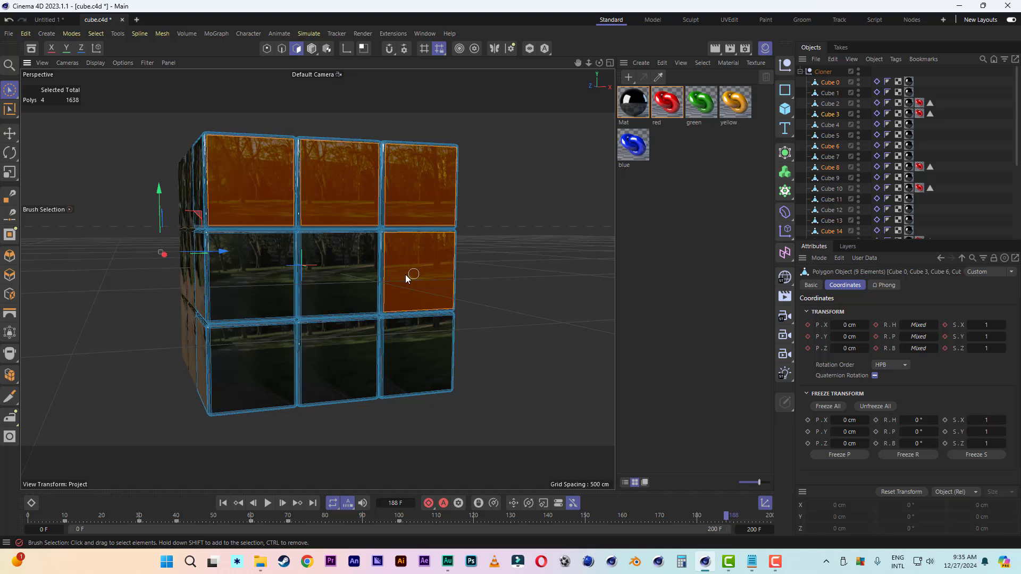
pyautogui.keyDown('shift'); pyautogui.click(326, 280); pyautogui.keyUp('shift')
pyautogui.keyDown('shift'); pyautogui.click(266, 282); pyautogui.keyUp('shift')
pyautogui.keyDown('shift'); pyautogui.click(257, 357); pyautogui.keyUp('shift')
pyautogui.keyDown('shift'); pyautogui.click(327, 368); pyautogui.keyUp('shift')
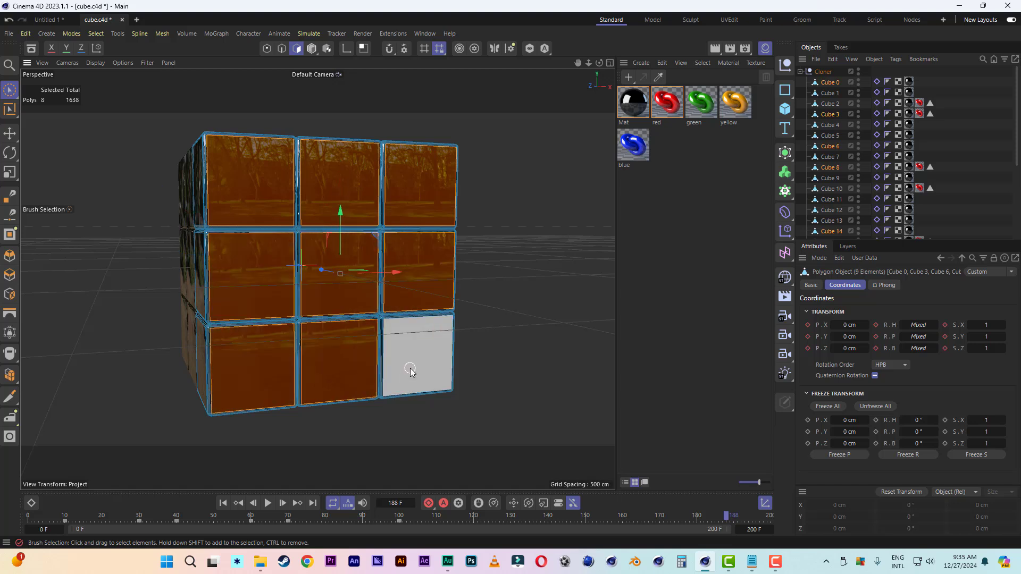
pyautogui.keyDown('shift'); pyautogui.click(410, 365); pyautogui.keyUp('shift')
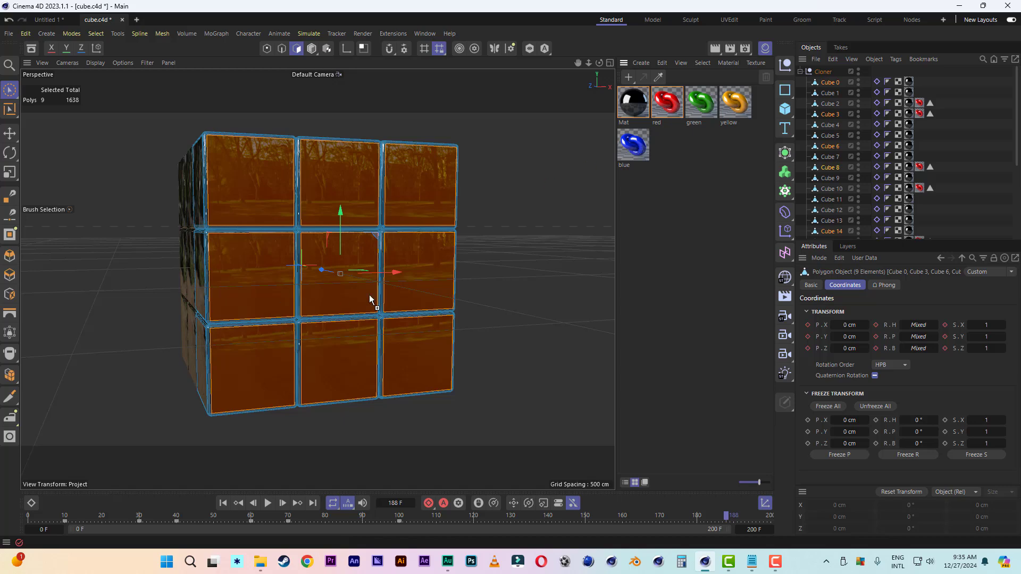
pyautogui.moveTo(371, 299); pyautogui.dragTo(425, 340)
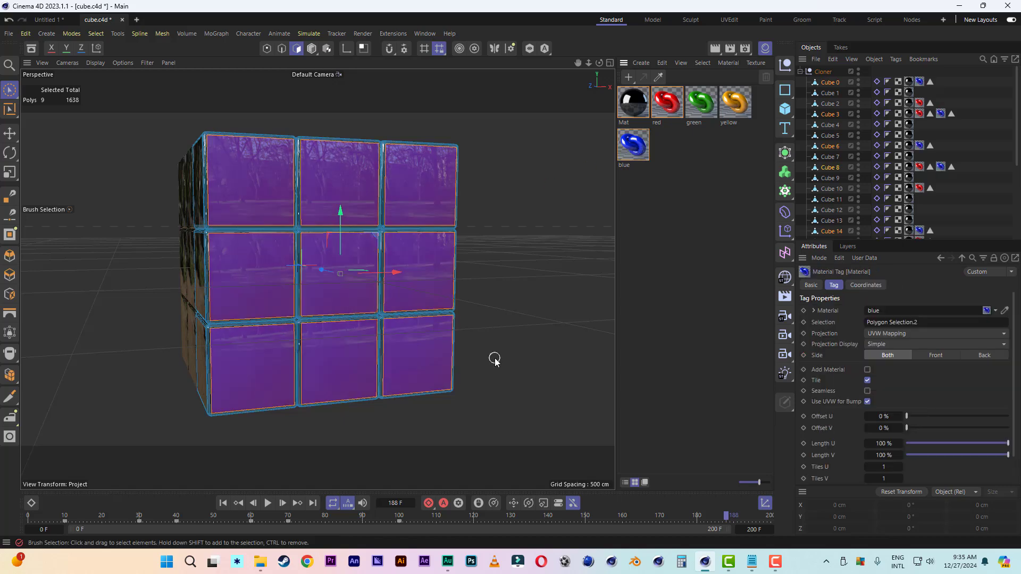
# Select, as whole objects, the nine cubes of the unpainted side adjoining the blue side.
pyautogui.click(312, 49)
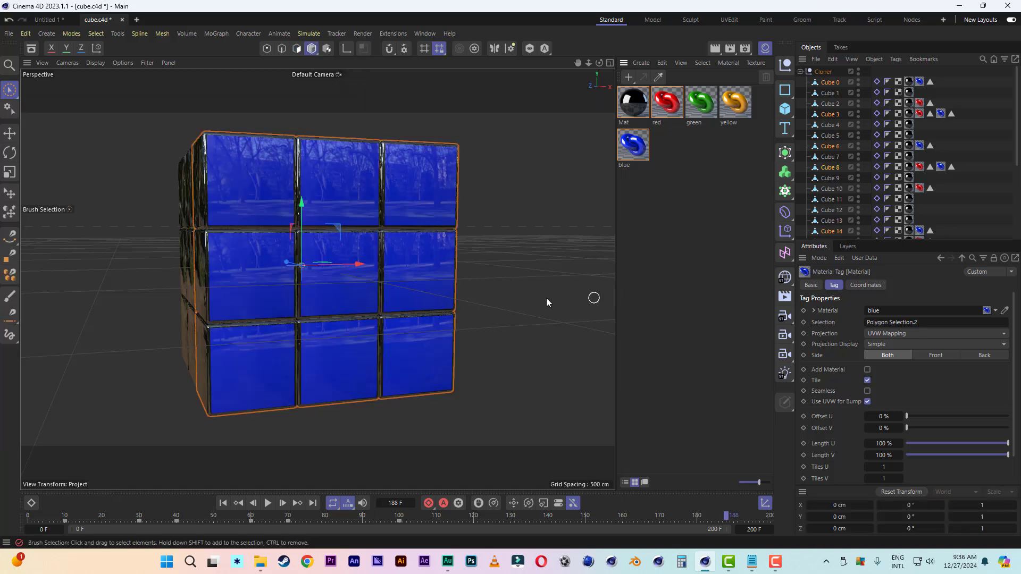
pyautogui.keyDown('alt'); pyautogui.moveTo(225, 200); pyautogui.dragTo(304, 214); pyautogui.keyUp('alt')
pyautogui.moveTo(576, 62)
pyautogui.mouseDown()
pyautogui.moveTo(659, 64)
pyautogui.moveTo(575, 61)
pyautogui.mouseUp()
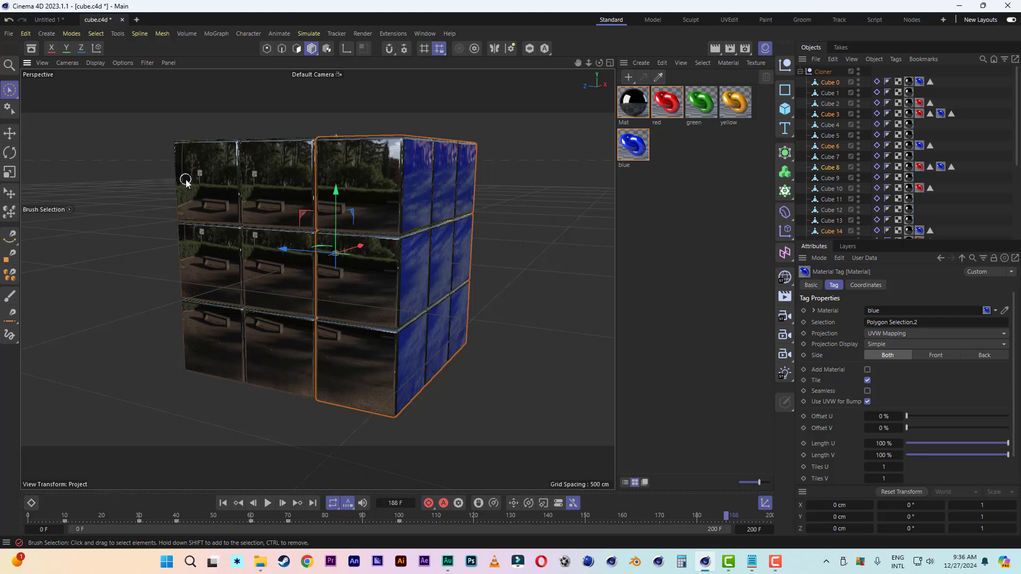
pyautogui.moveTo(196, 163)
pyautogui.mouseDown()
pyautogui.moveTo(293, 286)
pyautogui.moveTo(321, 301)
pyautogui.mouseUp()
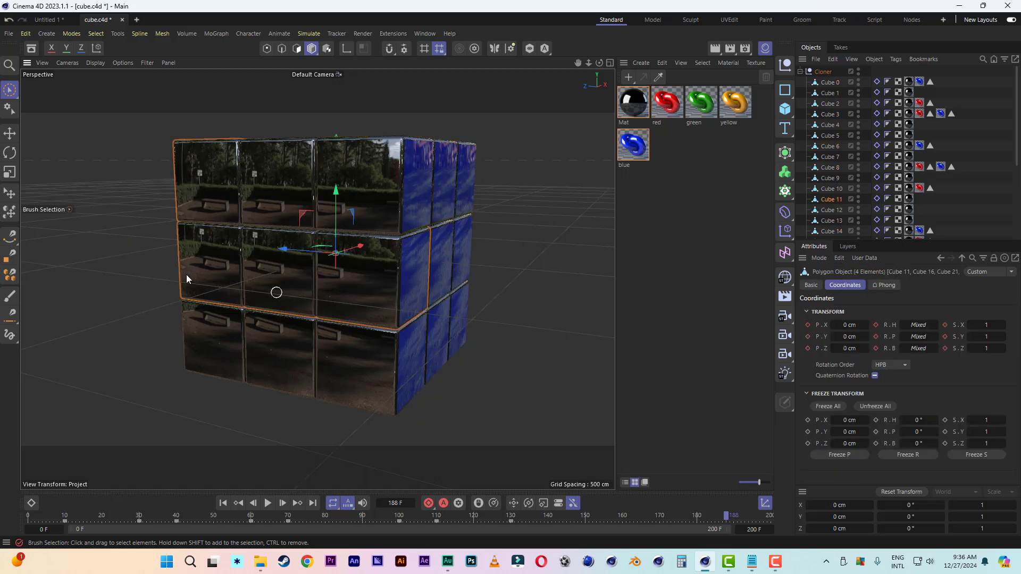
pyautogui.click(137, 219)
pyautogui.click(187, 184)
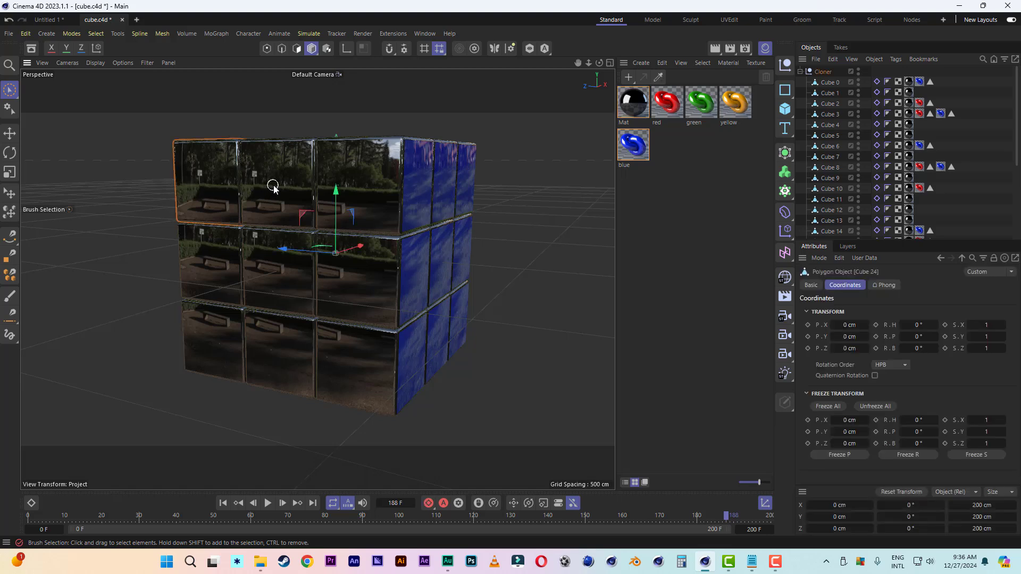
pyautogui.moveTo(273, 187)
pyautogui.keyDown('shift'); pyautogui.mouseDown()
pyautogui.moveTo(365, 183)
pyautogui.moveTo(353, 292)
pyautogui.moveTo(266, 283)
pyautogui.moveTo(209, 337)
pyautogui.moveTo(341, 360)
pyautogui.mouseUp(); pyautogui.keyUp('shift')
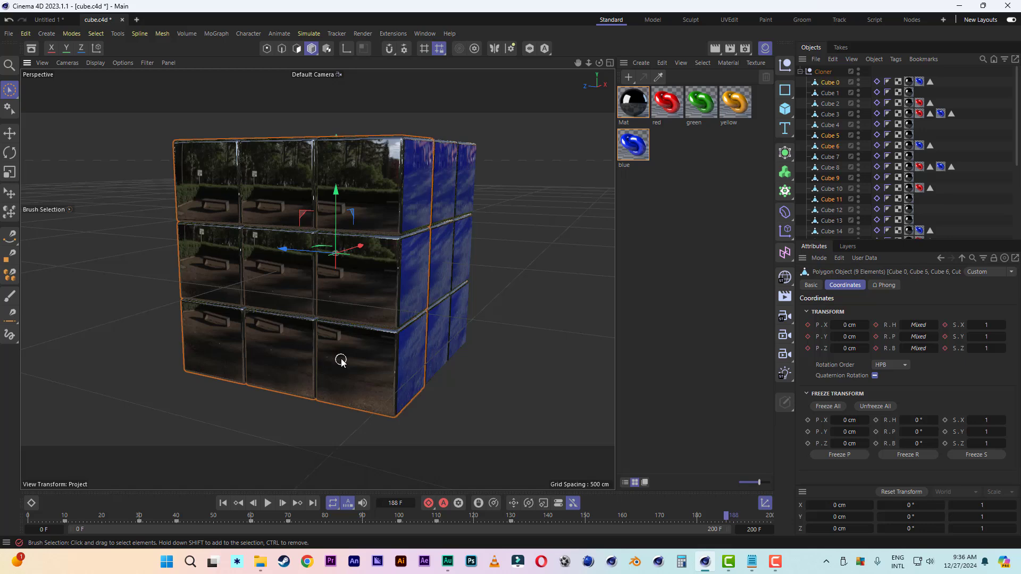
# Select only the nine large outer polygons of the selected cubes' black side and apply the green material to them.
pyautogui.click(296, 50)
pyautogui.click(214, 177)
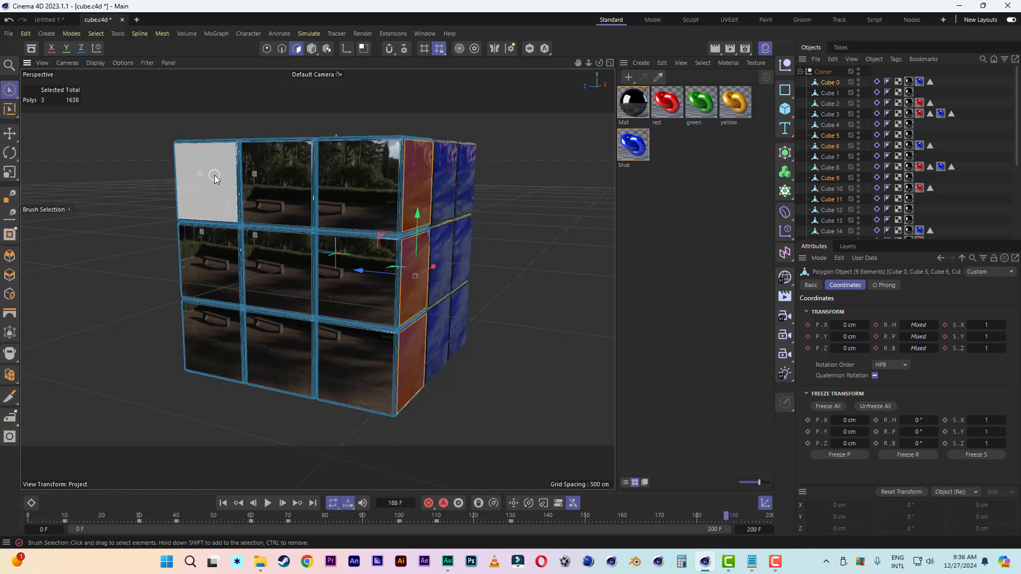
pyautogui.click(216, 181)
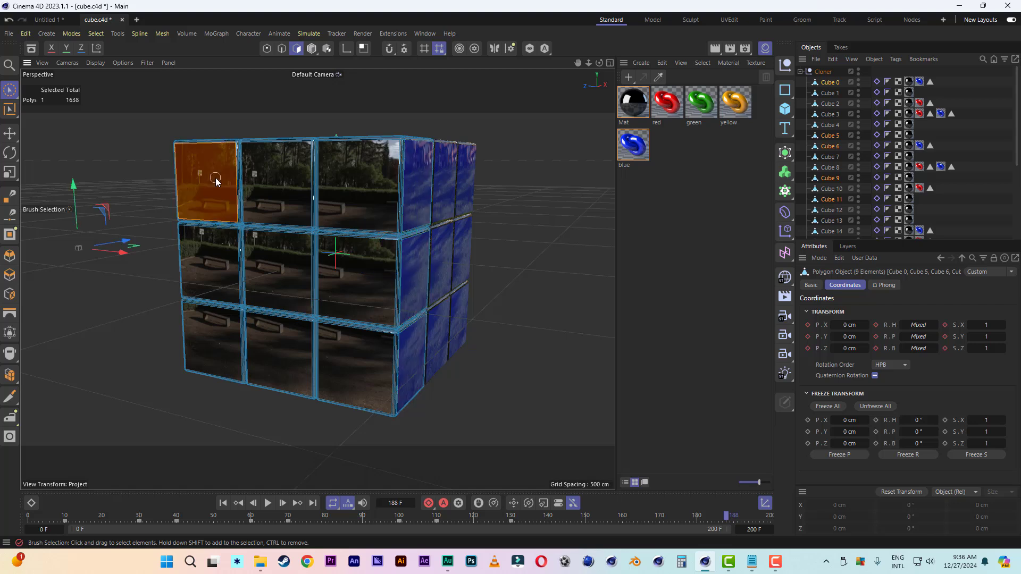
pyautogui.keyDown('shift'); pyautogui.click(287, 201); pyautogui.keyUp('shift')
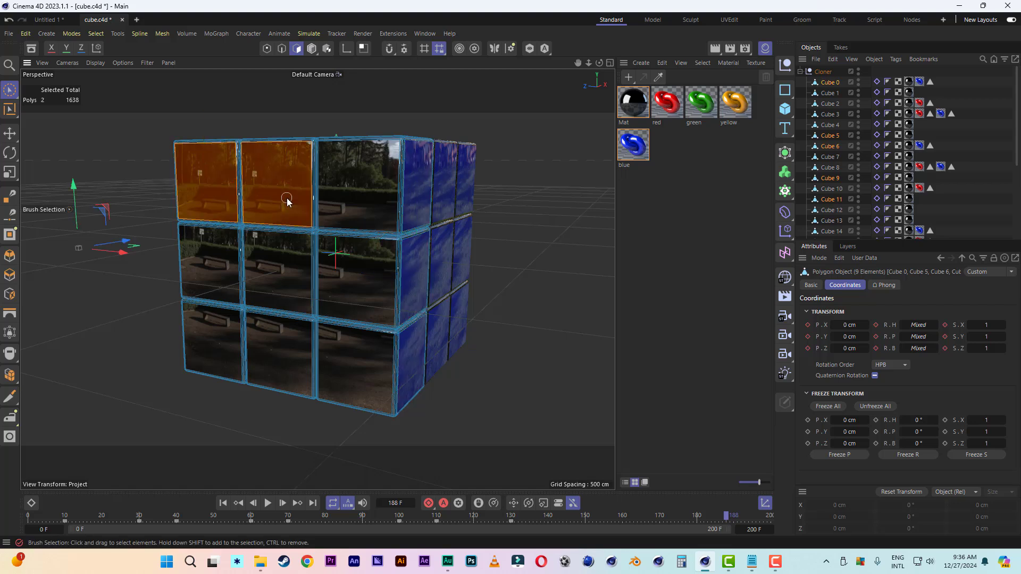
pyautogui.keyDown('shift'); pyautogui.click(353, 205); pyautogui.keyUp('shift')
pyautogui.keyDown('shift'); pyautogui.click(353, 278); pyautogui.keyUp('shift')
pyautogui.keyDown('shift'); pyautogui.click(287, 278); pyautogui.keyUp('shift')
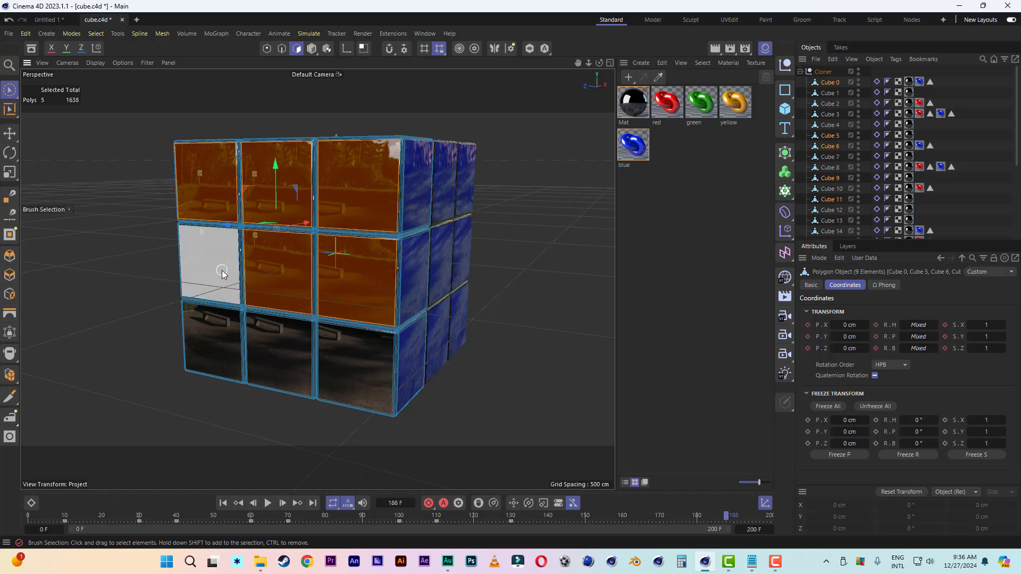
pyautogui.keyDown('shift'); pyautogui.click(221, 273); pyautogui.keyUp('shift')
pyautogui.keyDown('shift'); pyautogui.click(221, 326); pyautogui.keyUp('shift')
pyautogui.keyDown('shift'); pyautogui.click(262, 337); pyautogui.keyUp('shift')
pyautogui.keyDown('shift'); pyautogui.click(327, 354); pyautogui.keyUp('shift')
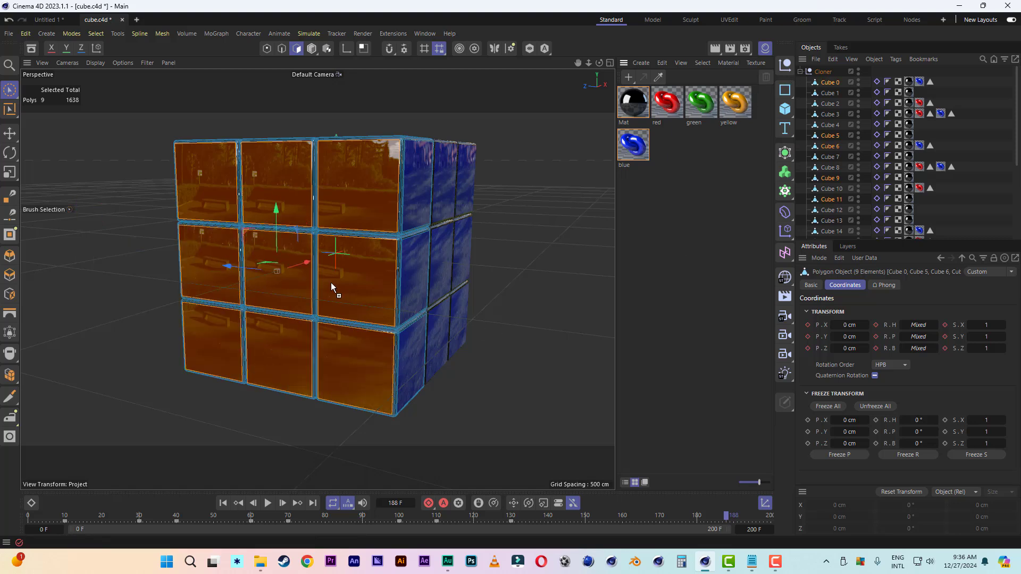
pyautogui.moveTo(330, 287); pyautogui.dragTo(350, 280)
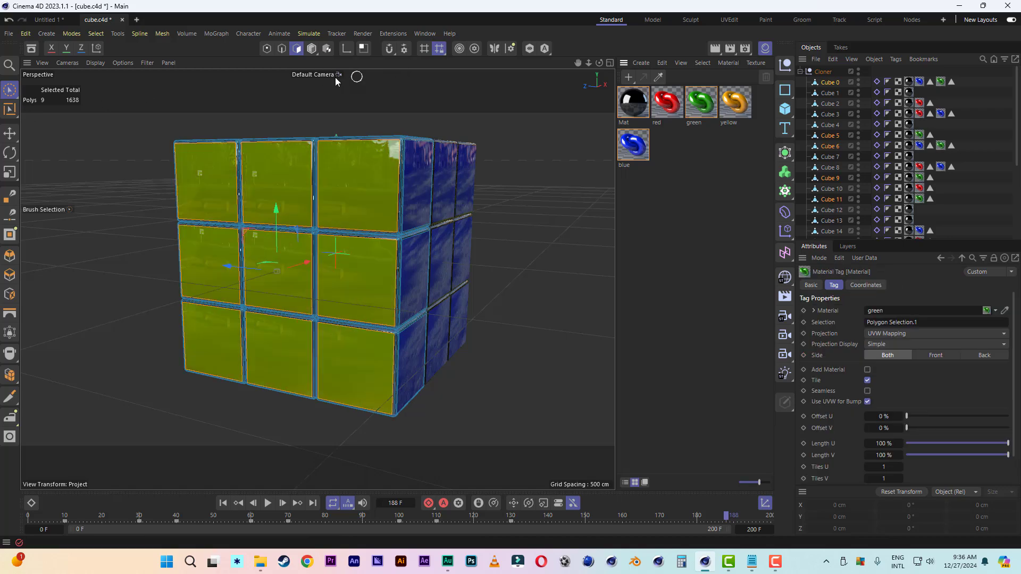
# Select, as whole objects, the nine cubes of the unpainted side adjoining the green side.
pyautogui.click(312, 48)
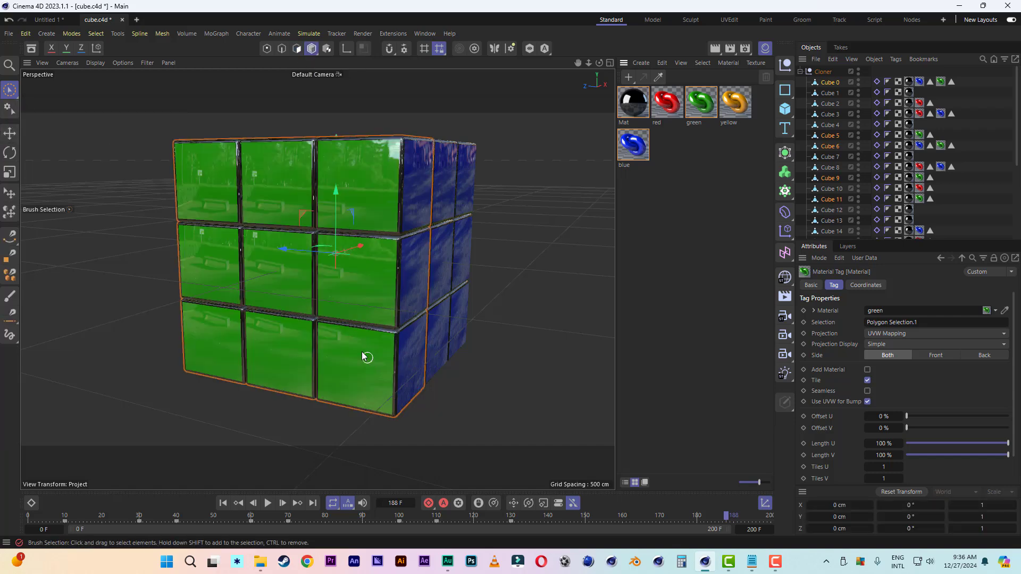
pyautogui.keyDown('alt'); pyautogui.moveTo(256, 294); pyautogui.dragTo(543, 212); pyautogui.keyUp('alt')
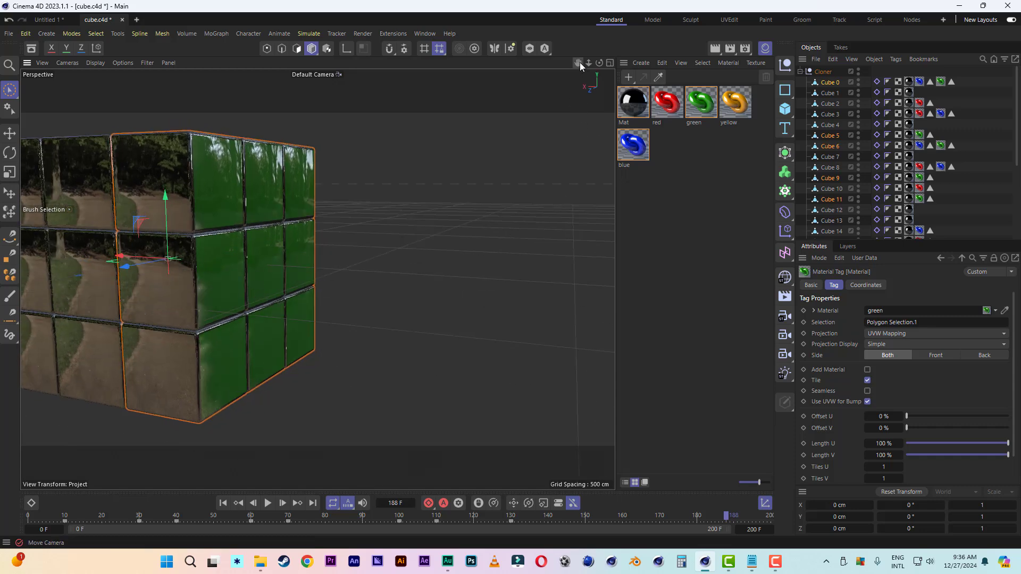
pyautogui.moveTo(579, 62); pyautogui.dragTo(739, 64)
pyautogui.moveTo(273, 214)
pyautogui.keyDown('alt'); pyautogui.mouseDown()
pyautogui.moveTo(271, 267)
pyautogui.moveTo(278, 223)
pyautogui.moveTo(394, 226)
pyautogui.moveTo(267, 213)
pyautogui.mouseUp(); pyautogui.keyUp('alt')
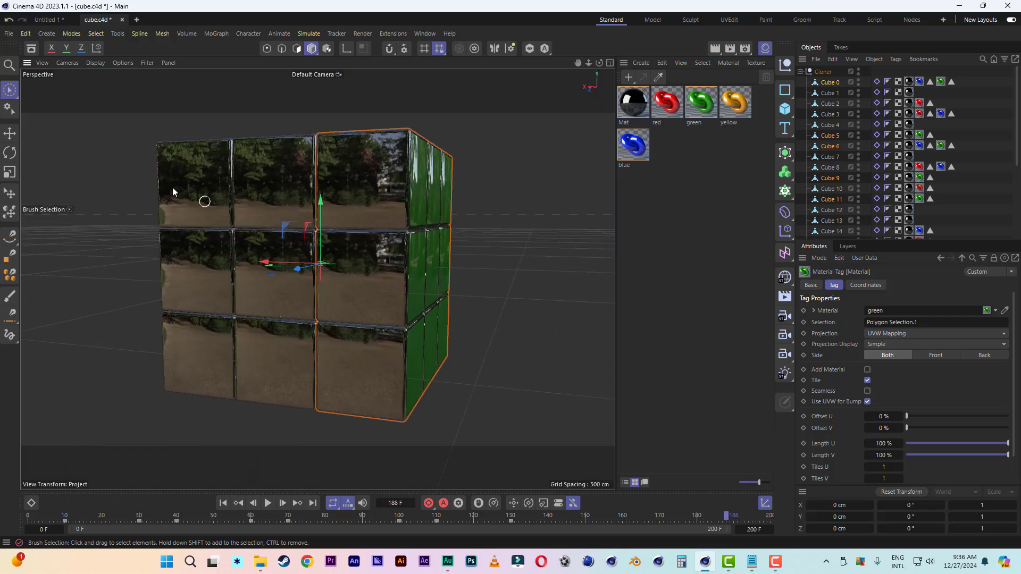
pyautogui.moveTo(185, 188)
pyautogui.mouseDown()
pyautogui.moveTo(349, 189)
pyautogui.moveTo(275, 290)
pyautogui.moveTo(205, 276)
pyautogui.moveTo(196, 335)
pyautogui.moveTo(360, 372)
pyautogui.mouseUp()
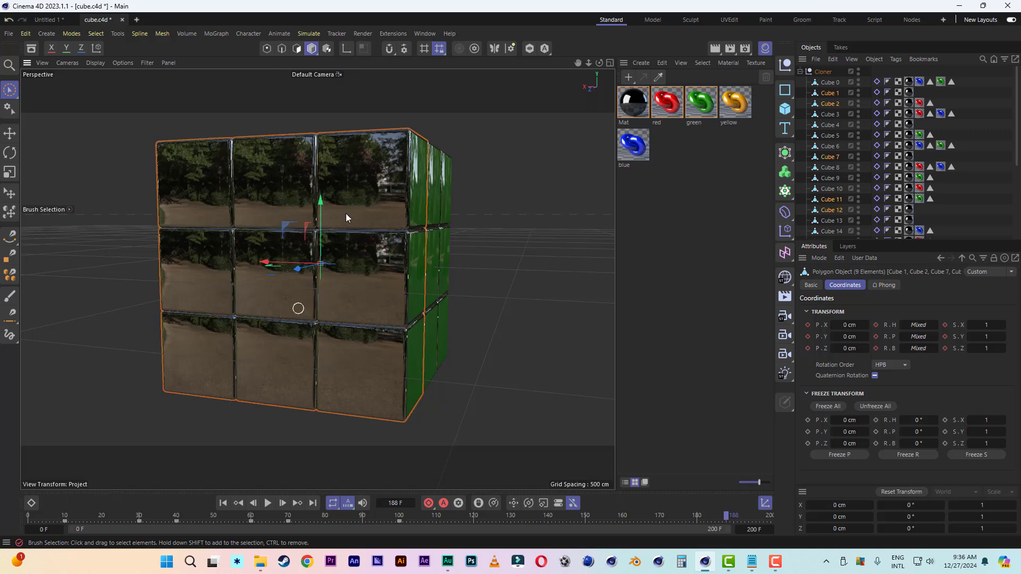
# Select only the nine large outer polygons of this unpainted side and apply the yellow material to them.
pyautogui.click(297, 50)
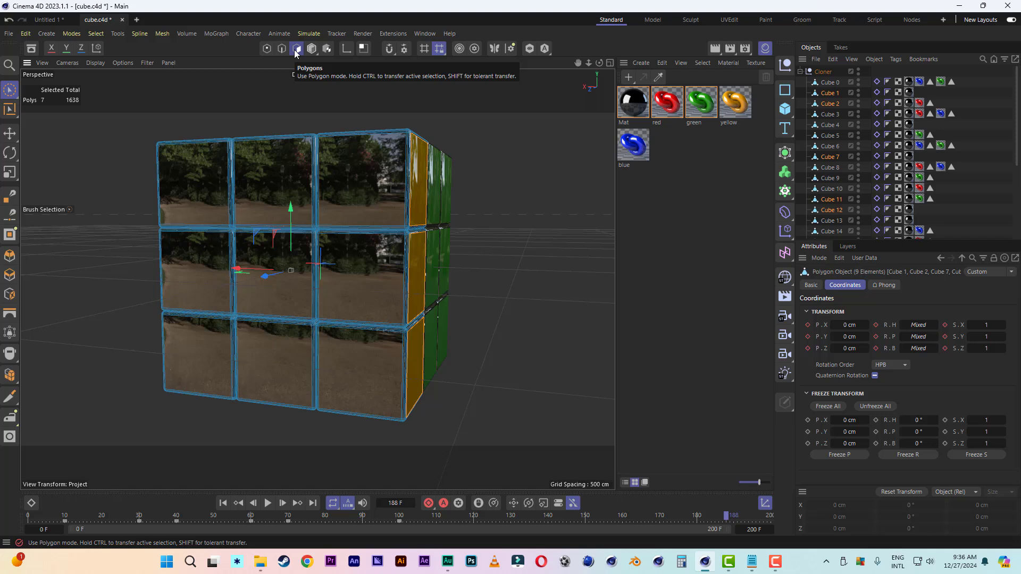
pyautogui.click(197, 184)
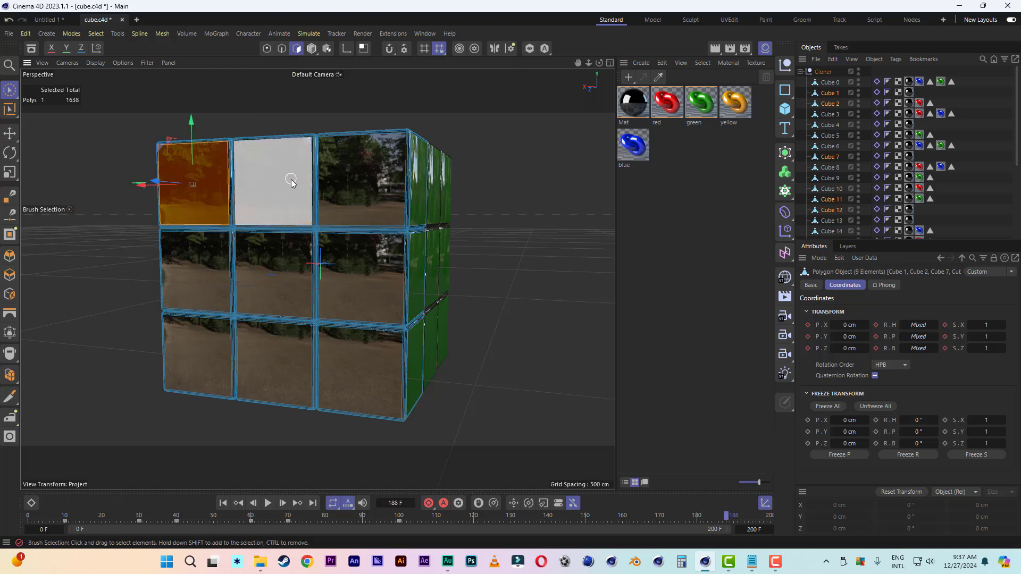
pyautogui.moveTo(329, 181)
pyautogui.keyDown('shift'); pyautogui.mouseDown()
pyautogui.moveTo(371, 262)
pyautogui.moveTo(237, 278)
pyautogui.mouseUp(); pyautogui.keyUp('shift')
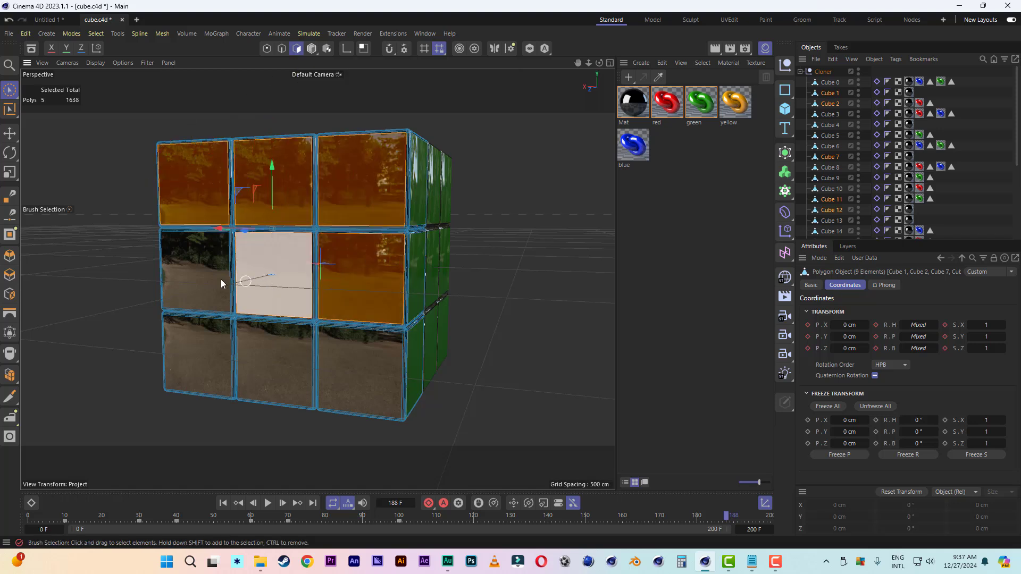
pyautogui.moveTo(198, 327)
pyautogui.keyDown('shift'); pyautogui.mouseDown()
pyautogui.moveTo(254, 355)
pyautogui.moveTo(357, 365)
pyautogui.mouseUp(); pyautogui.keyUp('shift')
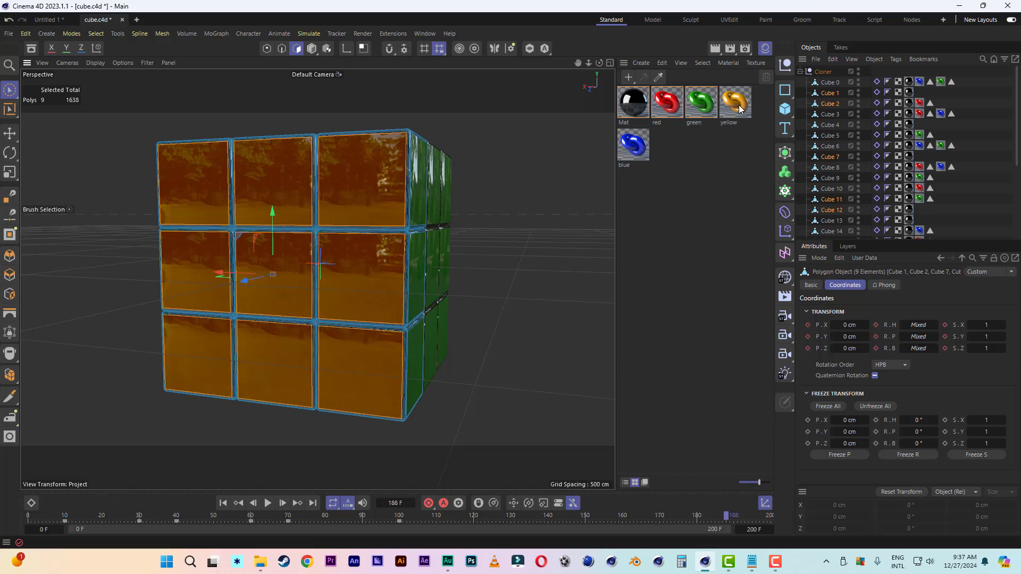
pyautogui.moveTo(369, 293); pyautogui.dragTo(371, 295)
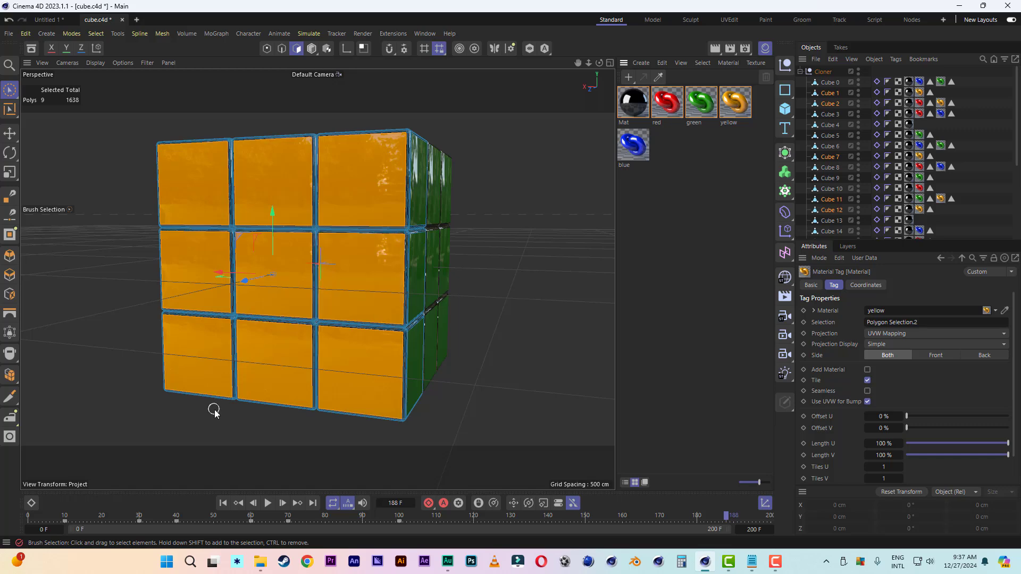
# Return to whole-object editing and make two copies of the blue material.
pyautogui.click(312, 49)
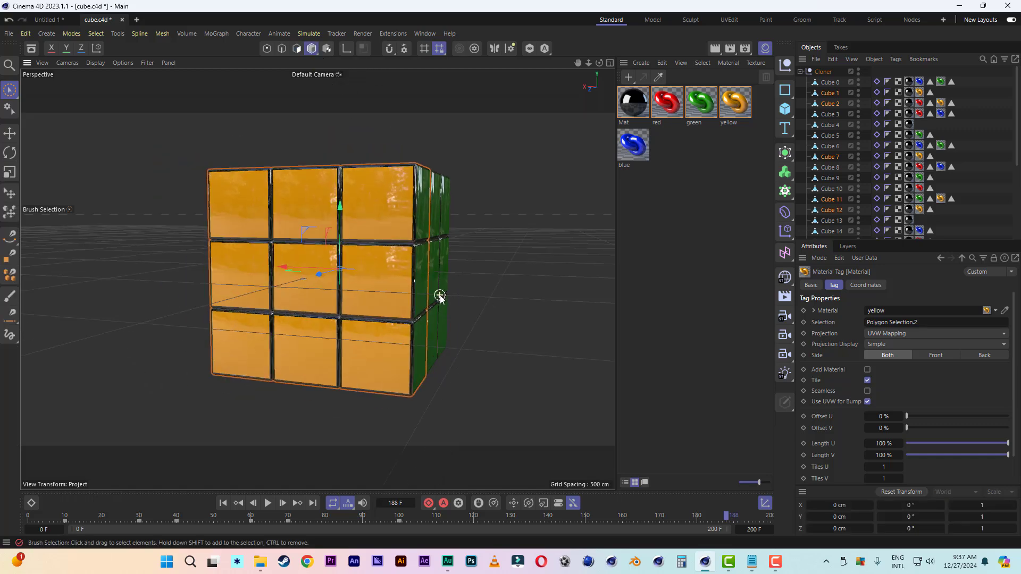
pyautogui.keyDown('alt'); pyautogui.moveTo(446, 245); pyautogui.dragTo(392, 274); pyautogui.keyUp('alt')
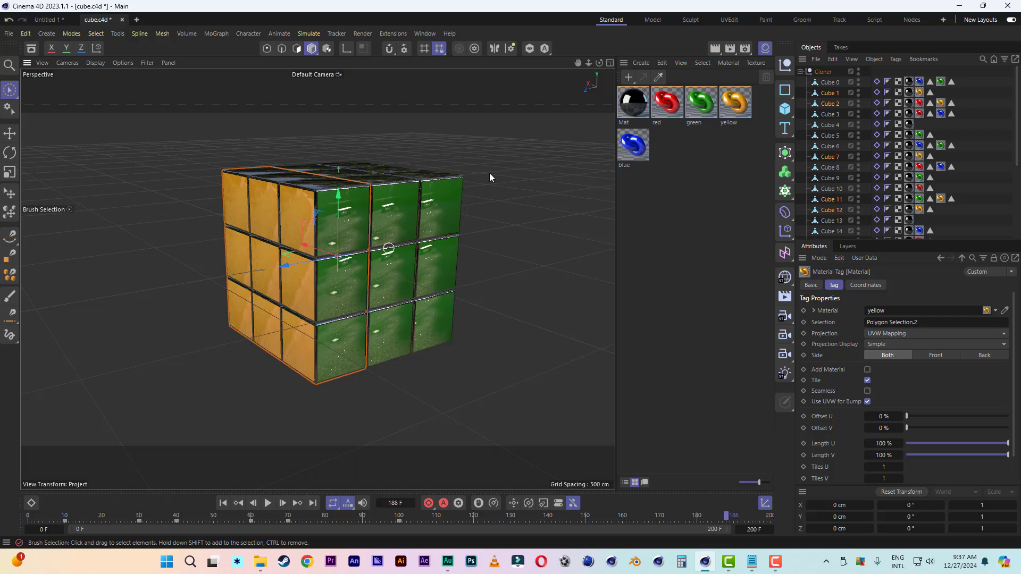
pyautogui.keyDown('alt'); pyautogui.moveTo(456, 171); pyautogui.dragTo(429, 192); pyautogui.keyUp('alt')
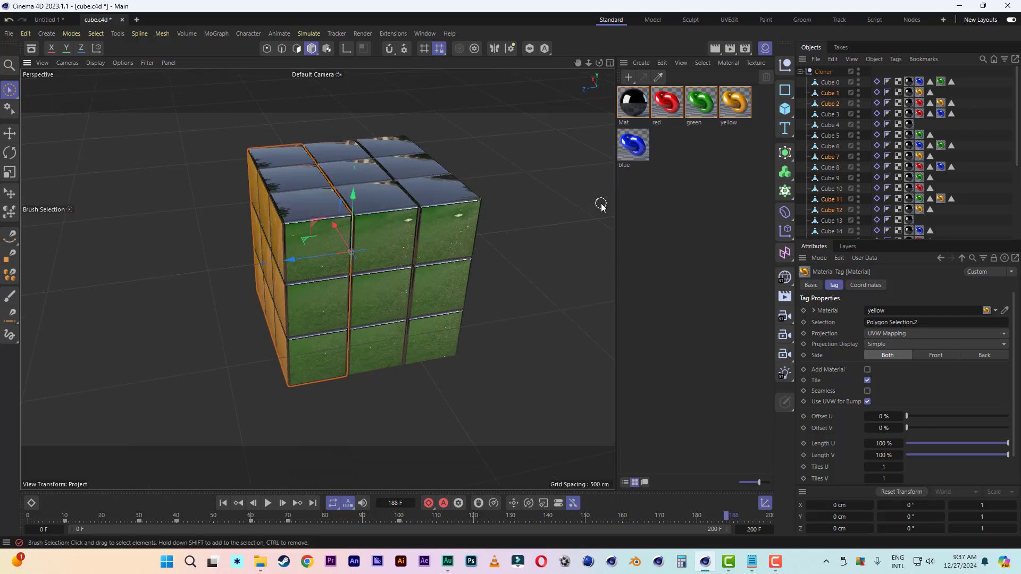
pyautogui.click(644, 162)
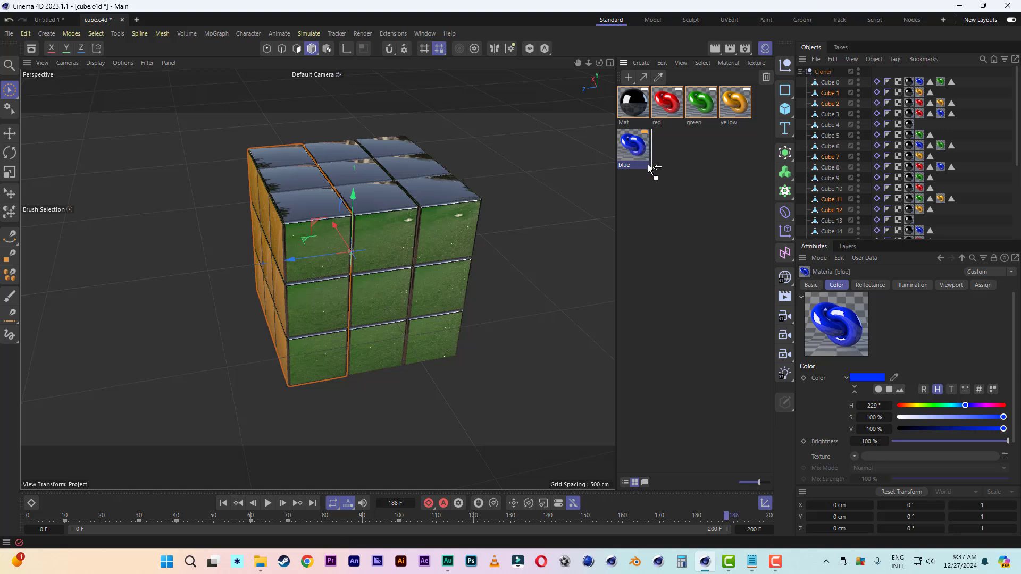
pyautogui.keyDown('ctrl'); pyautogui.moveTo(649, 168); pyautogui.dragTo(699, 173); pyautogui.keyUp('ctrl')
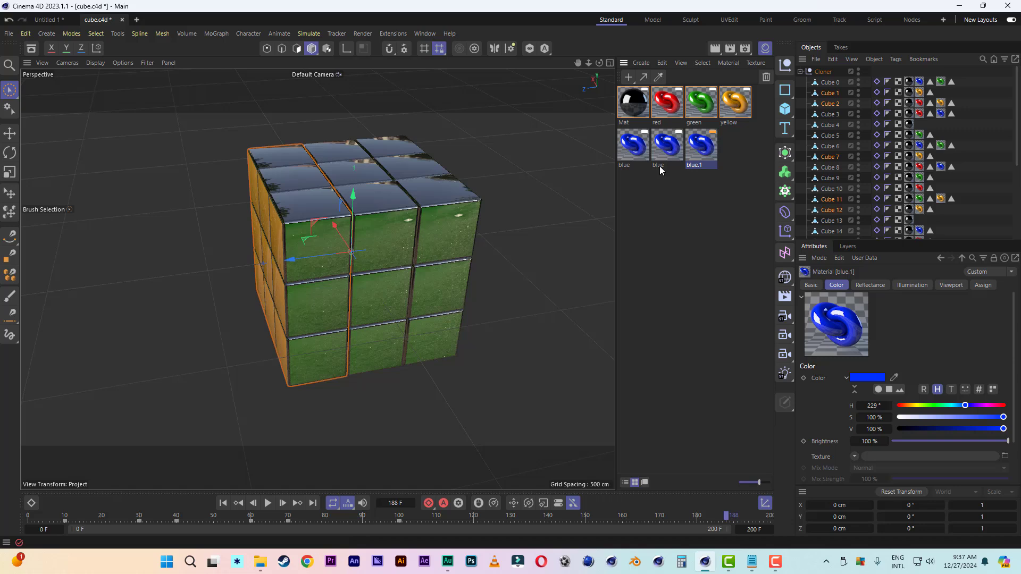
# Recolour the first blue copy to purple (RGB 141, 0, 255) and rename that material purp.
pyautogui.doubleClick(663, 153)
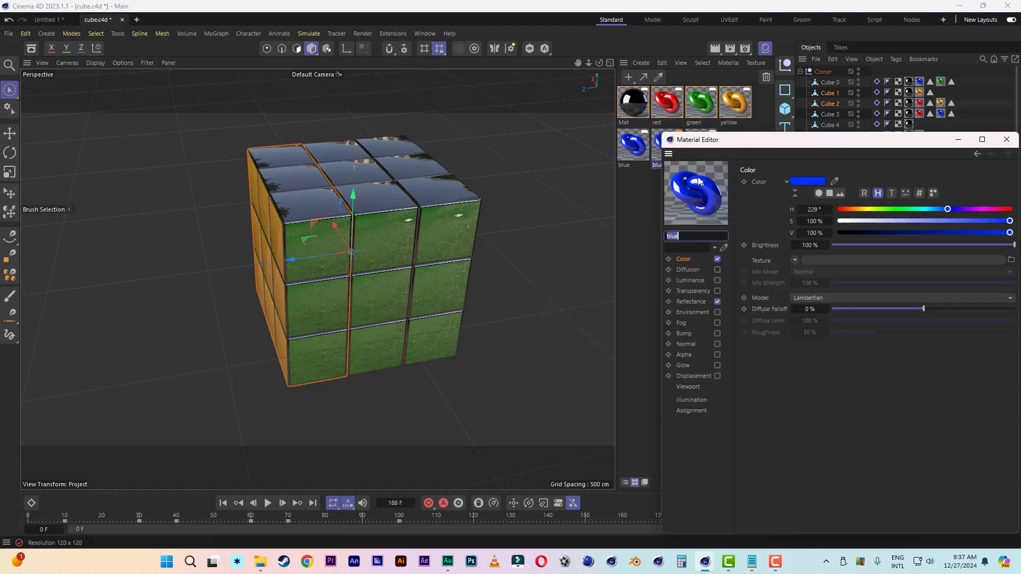
pyautogui.click(802, 183)
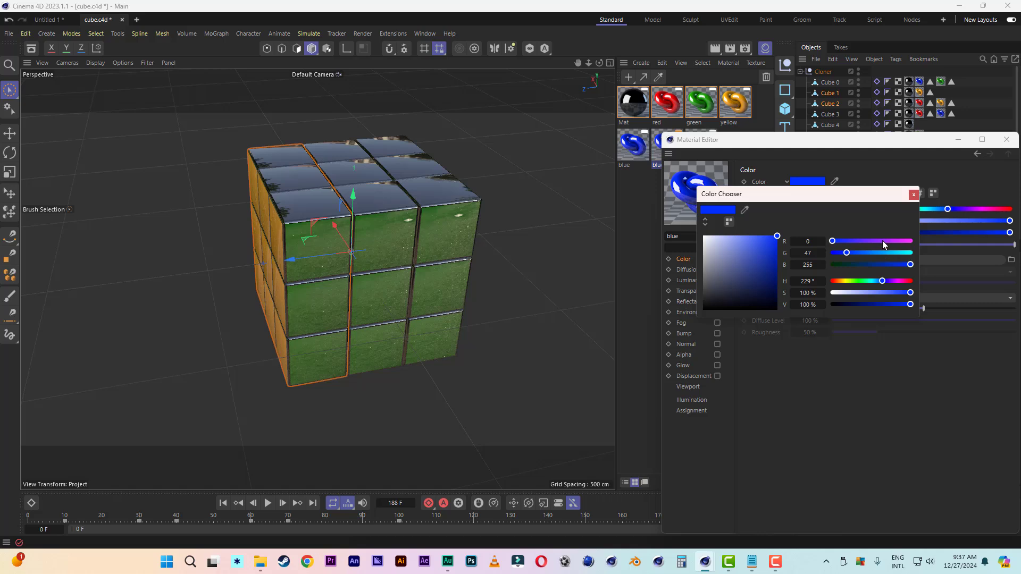
pyautogui.click(882, 241)
pyautogui.moveTo(768, 248); pyautogui.dragTo(777, 236)
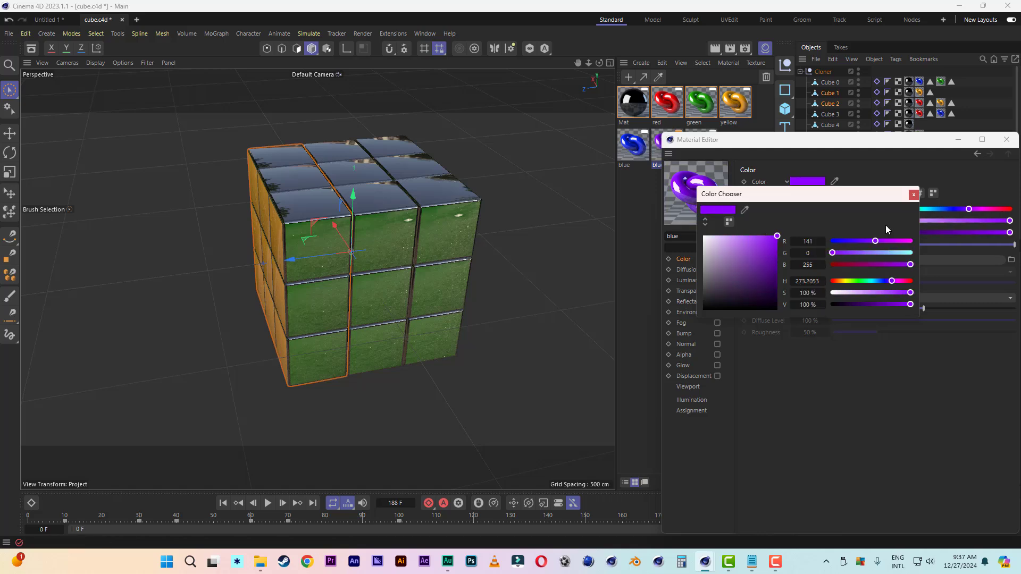
pyautogui.click(913, 195)
pyautogui.click(1006, 139)
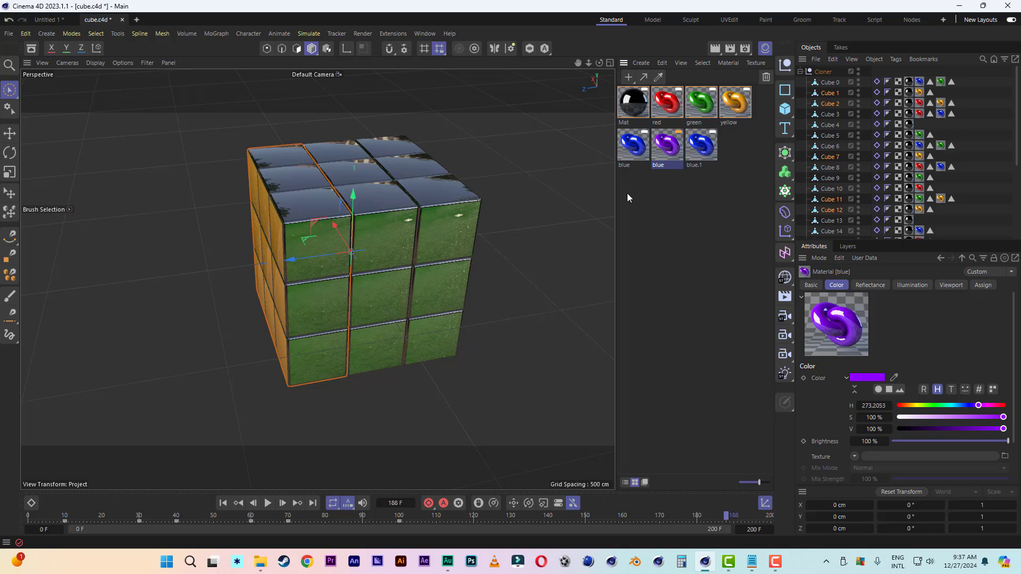
pyautogui.doubleClick(659, 165)
pyautogui.write('purp')
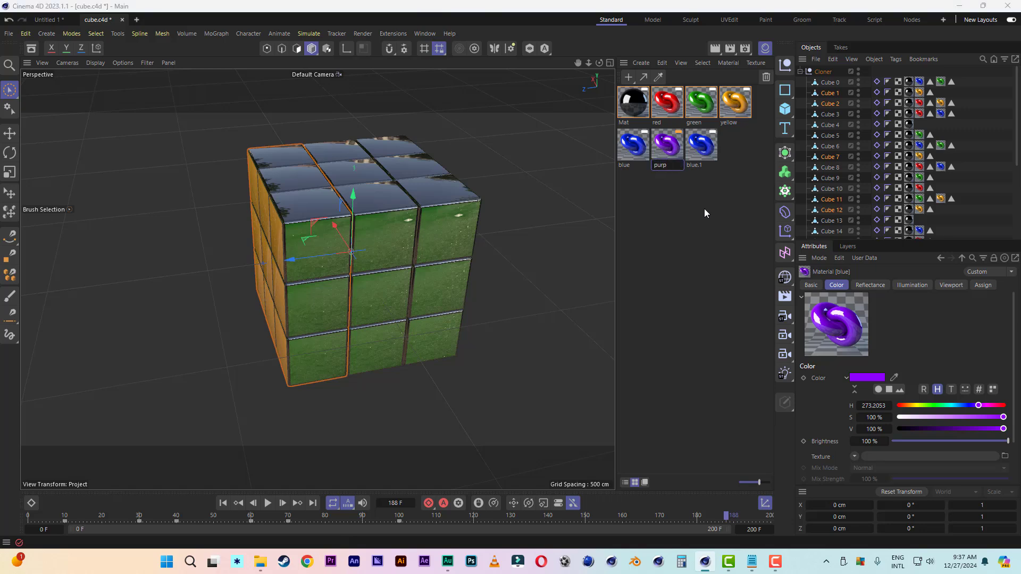
pyautogui.click(684, 240)
# Recolour the second blue copy, blue.1, to cyan (RGB 0, 255, 255) and rename that material neon.
pyautogui.doubleClick(701, 145)
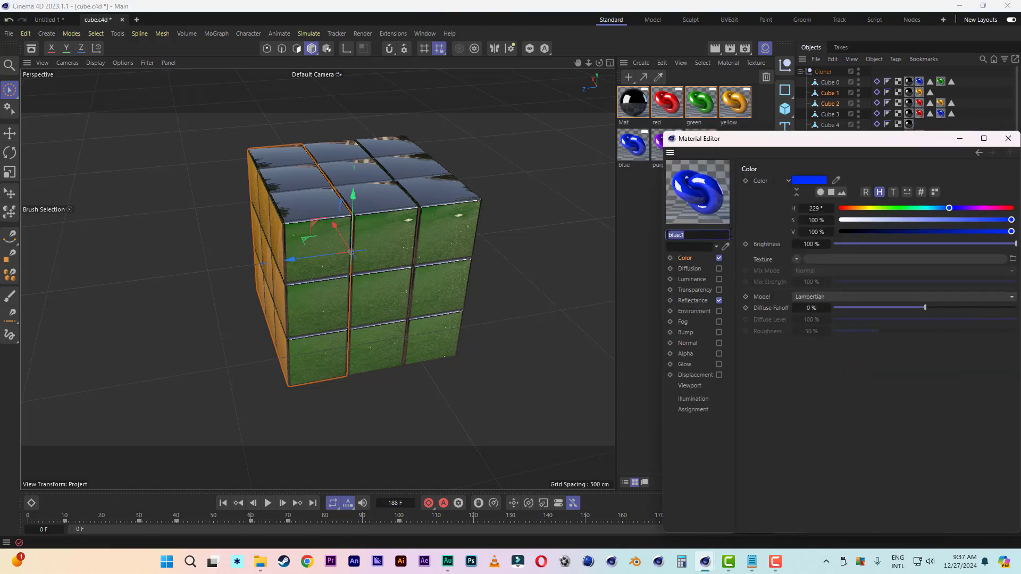
pyautogui.click(810, 180)
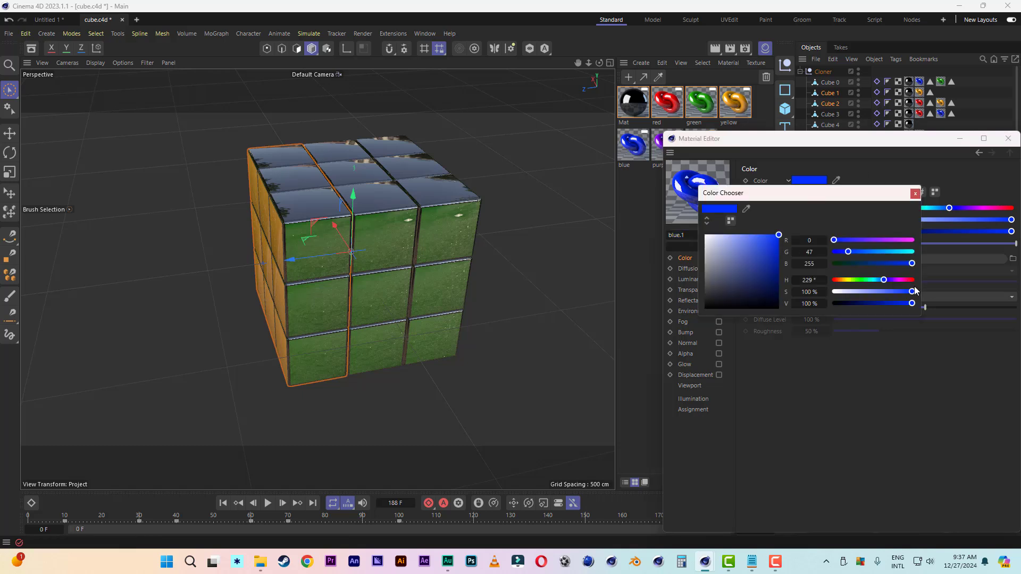
pyautogui.moveTo(904, 252); pyautogui.dragTo(943, 247)
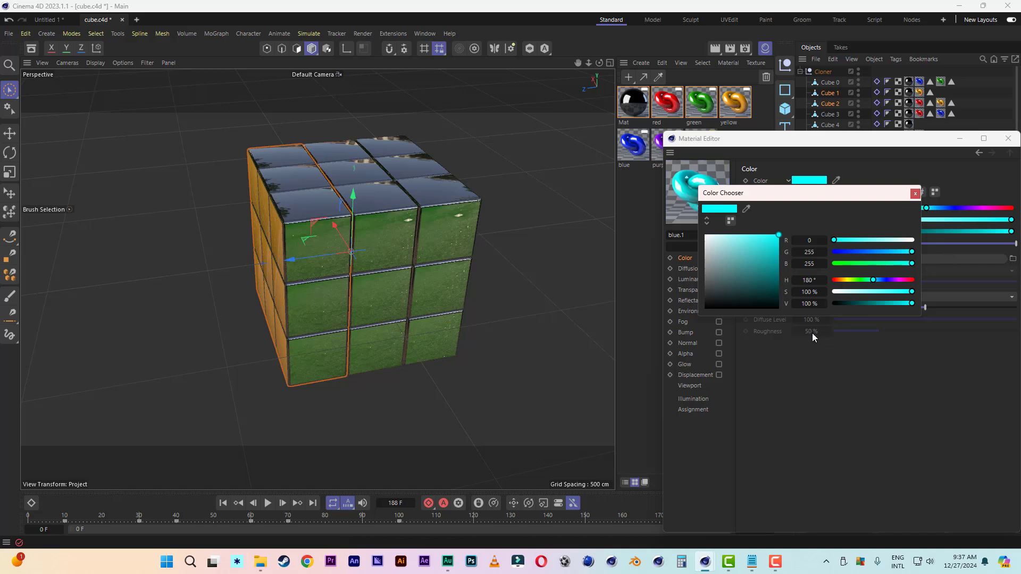
pyautogui.click(915, 194)
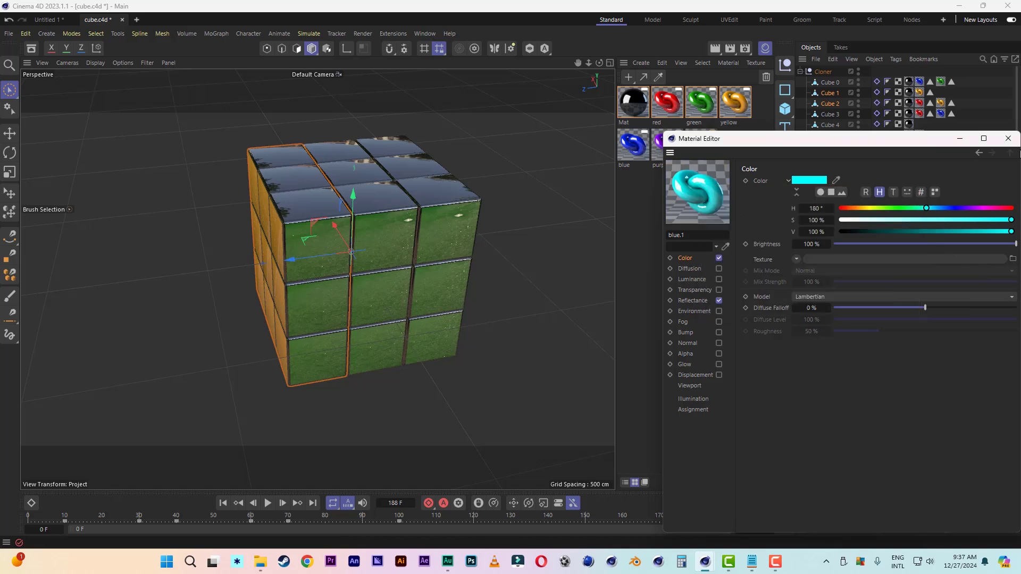
pyautogui.click(1007, 140)
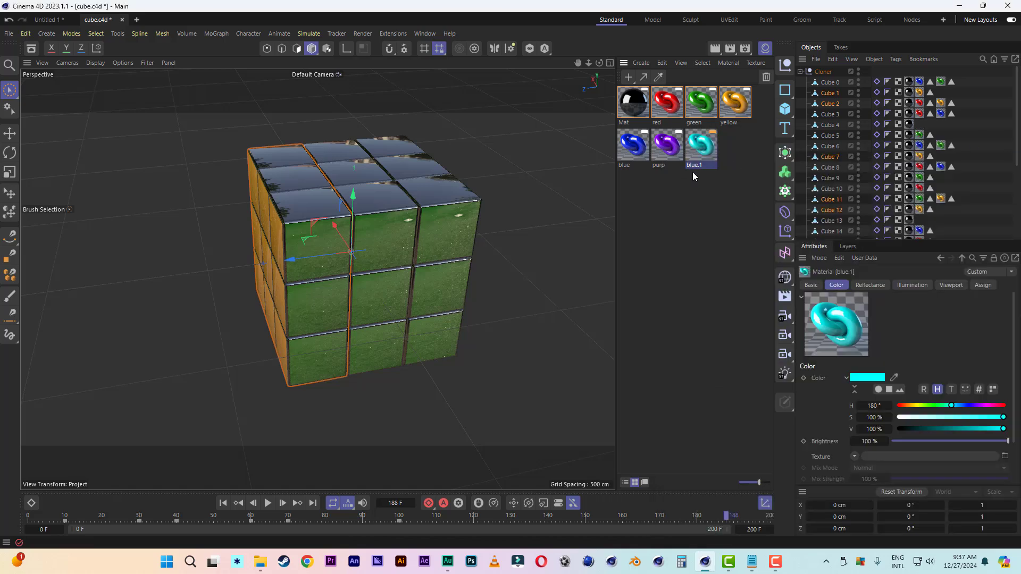
pyautogui.doubleClick(694, 166)
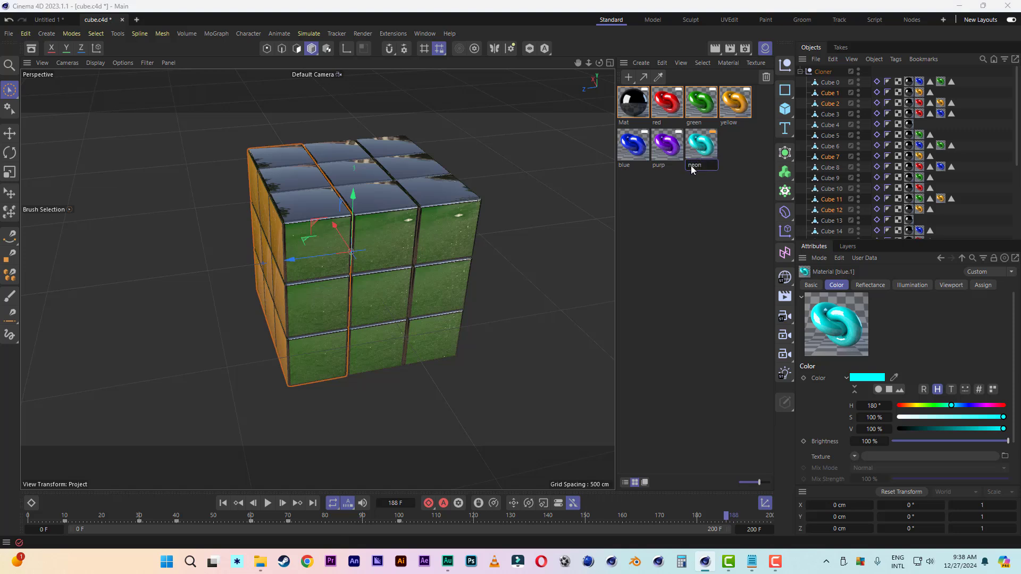
pyautogui.click(678, 267)
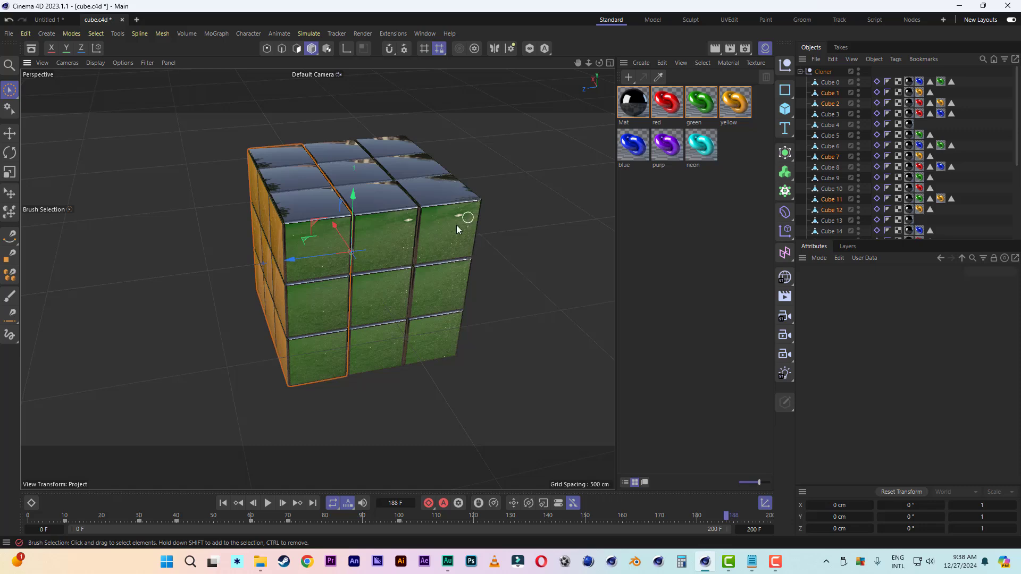
# Select the nine small cubes that form the unpainted upper side of the cube.
pyautogui.keyDown('alt'); pyautogui.moveTo(456, 225); pyautogui.dragTo(453, 269); pyautogui.keyUp('alt')
pyautogui.moveTo(577, 64); pyautogui.dragTo(551, 129)
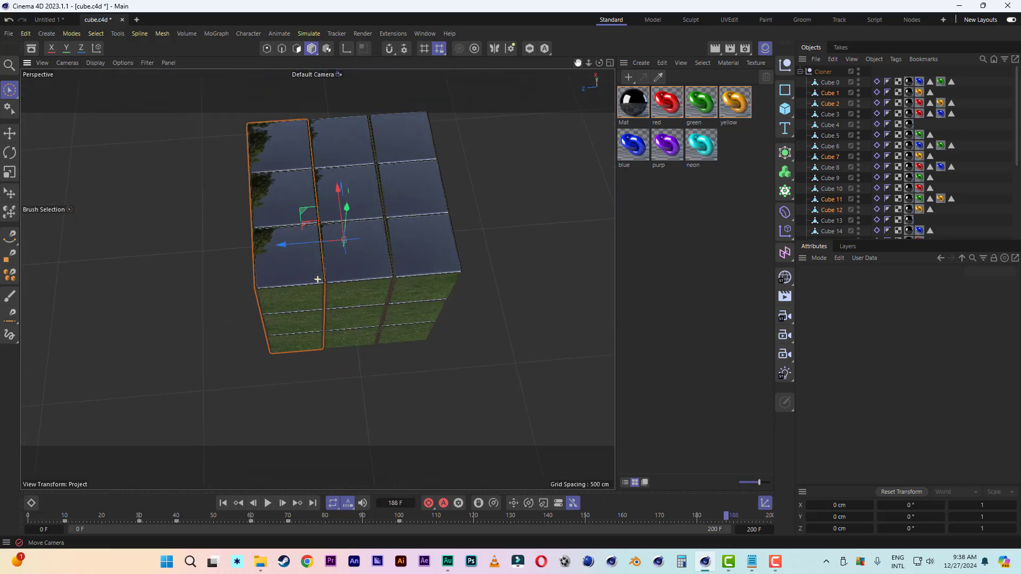
pyautogui.moveTo(317, 279)
pyautogui.keyDown('alt'); pyautogui.mouseDown()
pyautogui.moveTo(429, 175)
pyautogui.moveTo(424, 205)
pyautogui.moveTo(427, 183)
pyautogui.mouseUp(); pyautogui.keyUp('alt')
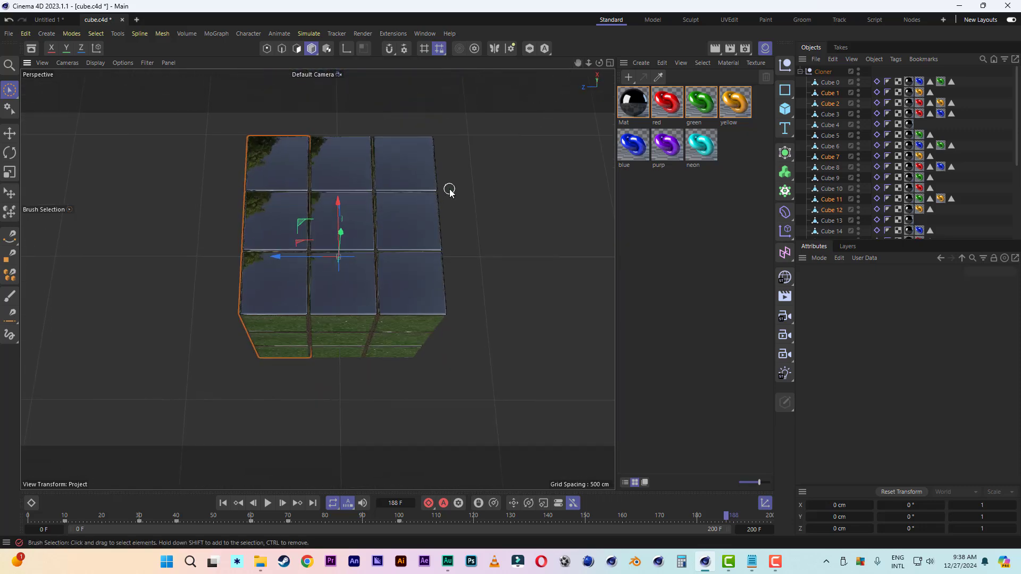
pyautogui.scroll(1, 449, 191)
pyautogui.click(283, 160)
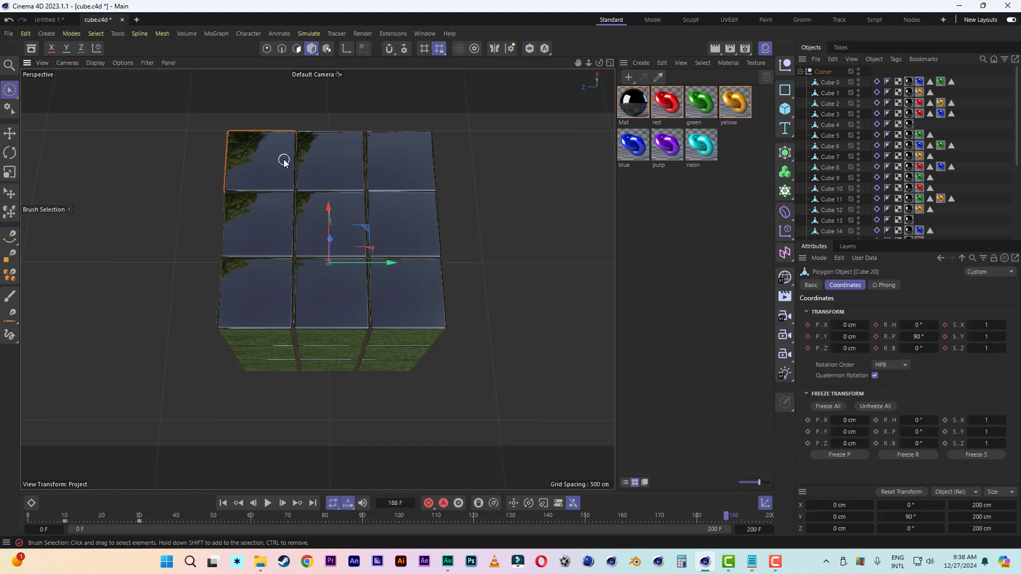
pyautogui.keyDown('shift'); pyautogui.click(328, 166); pyautogui.keyUp('shift')
pyautogui.keyDown('shift'); pyautogui.click(399, 159); pyautogui.keyUp('shift')
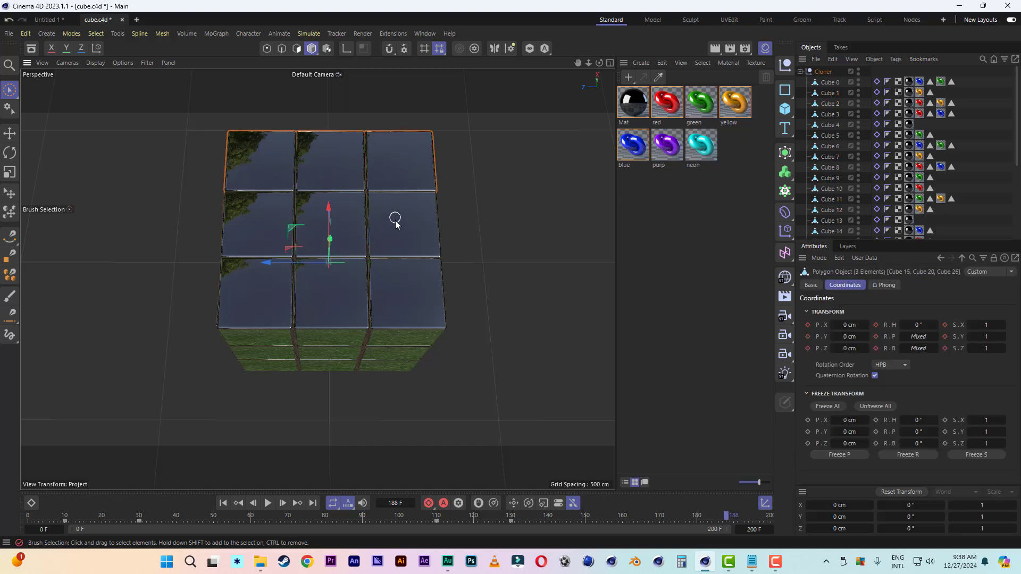
pyautogui.keyDown('shift'); pyautogui.click(392, 219); pyautogui.keyUp('shift')
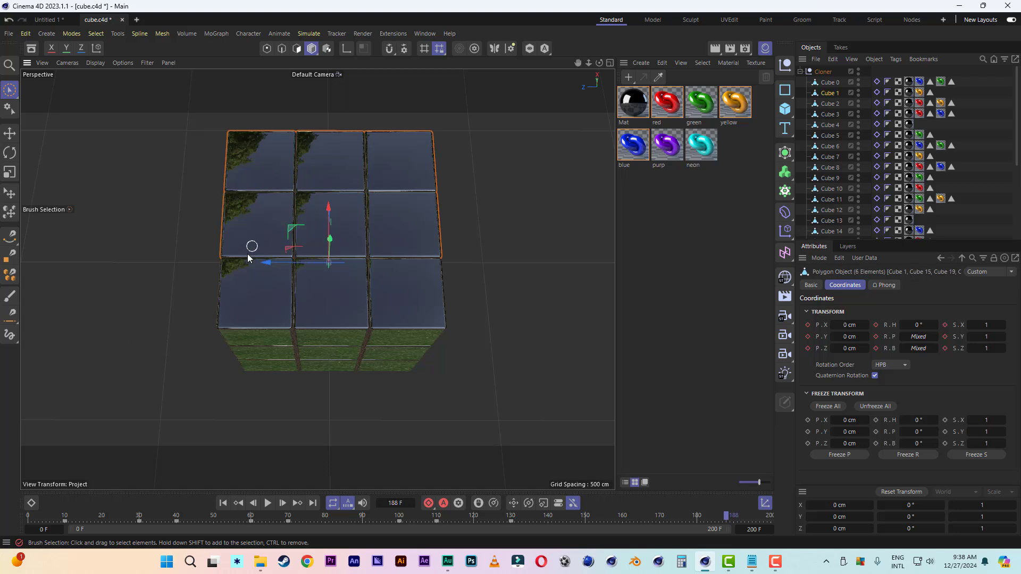
pyautogui.keyDown('shift'); pyautogui.click(274, 292); pyautogui.keyUp('shift')
pyautogui.keyDown('shift'); pyautogui.click(321, 292); pyautogui.keyUp('shift')
pyautogui.keyDown('shift'); pyautogui.click(415, 295); pyautogui.keyUp('shift')
pyautogui.keyDown('shift'); pyautogui.click(415, 295); pyautogui.keyUp('shift')
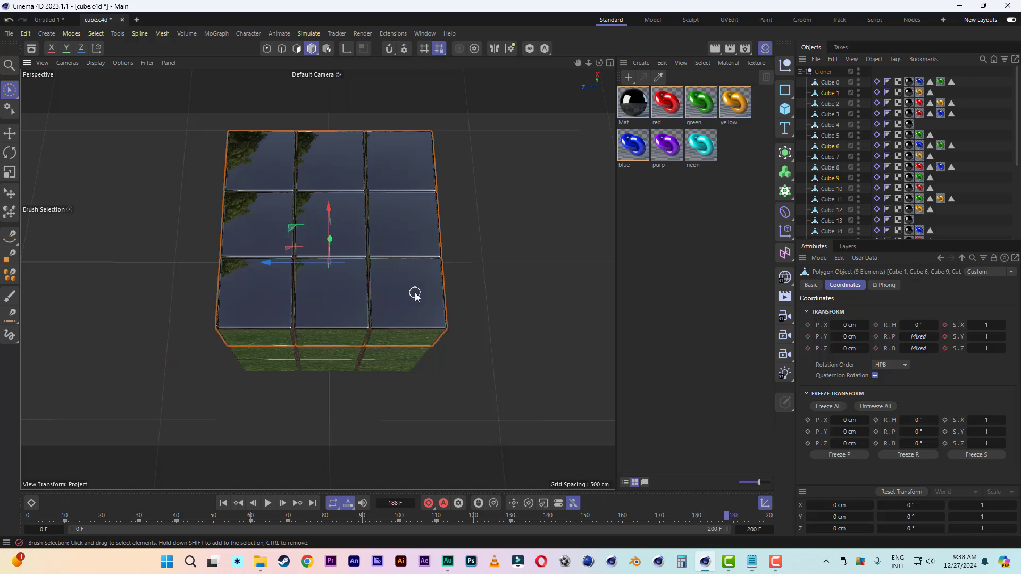
# Select only the nine large outer polygons of this upper side and apply the purp material to them.
pyautogui.click(297, 49)
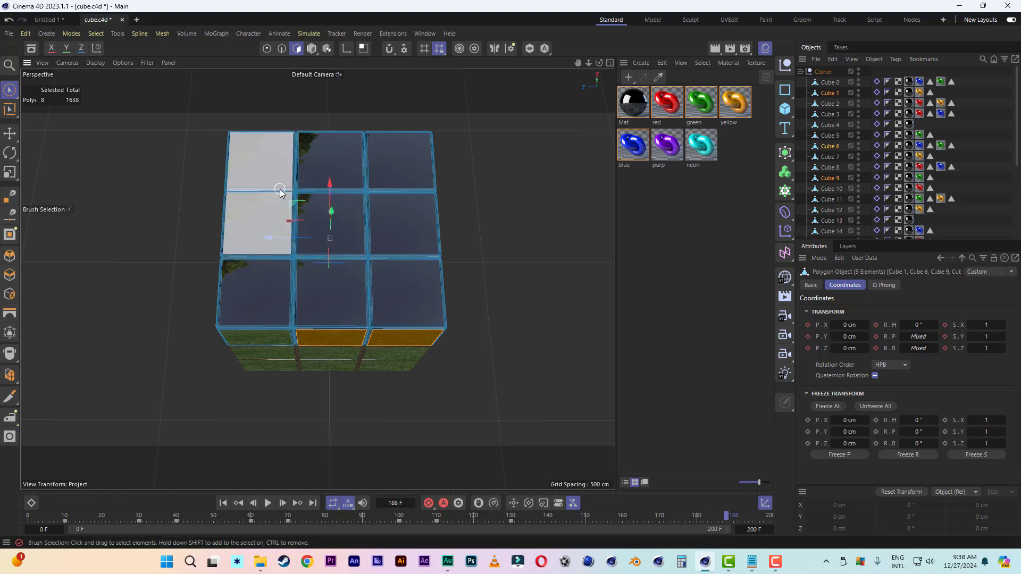
pyautogui.click(265, 159)
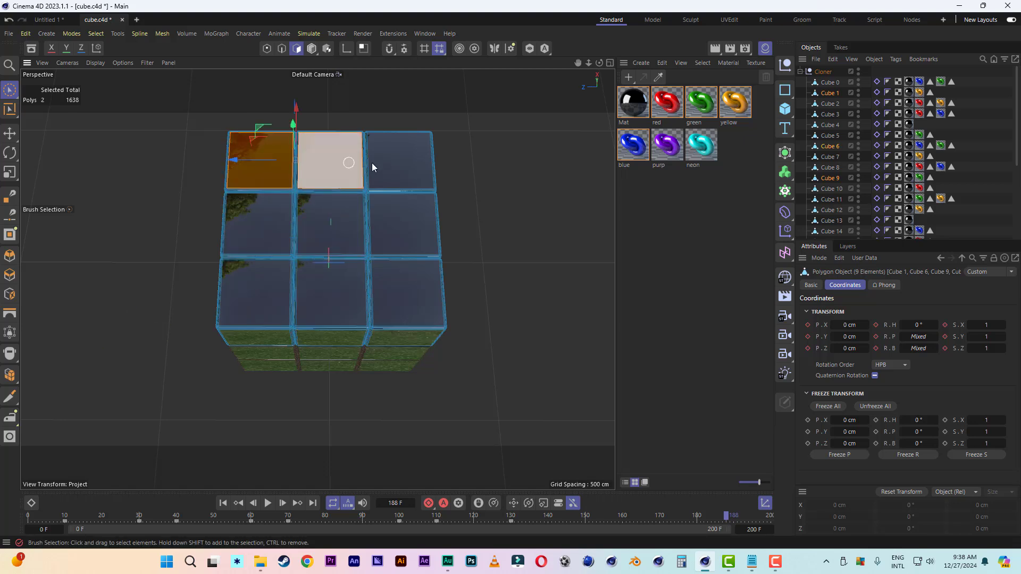
pyautogui.moveTo(372, 167)
pyautogui.mouseDown()
pyautogui.moveTo(401, 159)
pyautogui.moveTo(401, 229)
pyautogui.moveTo(273, 229)
pyautogui.moveTo(250, 296)
pyautogui.moveTo(405, 292)
pyautogui.mouseUp()
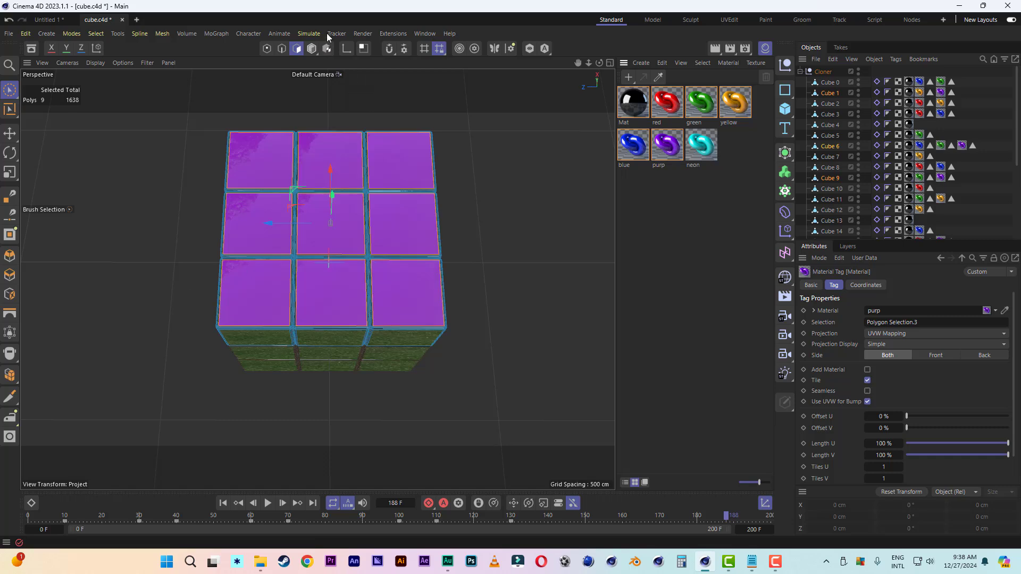
# Return to whole-object editing and select the nine small cubes that form the unpainted underside.
pyautogui.click(312, 49)
pyautogui.keyDown('alt'); pyautogui.moveTo(406, 382); pyautogui.dragTo(346, 106); pyautogui.keyUp('alt')
pyautogui.moveTo(581, 63); pyautogui.dragTo(569, 1)
pyautogui.keyDown('alt'); pyautogui.moveTo(486, 292); pyautogui.dragTo(439, 302); pyautogui.keyUp('alt')
pyautogui.moveTo(577, 65); pyautogui.dragTo(575, 13)
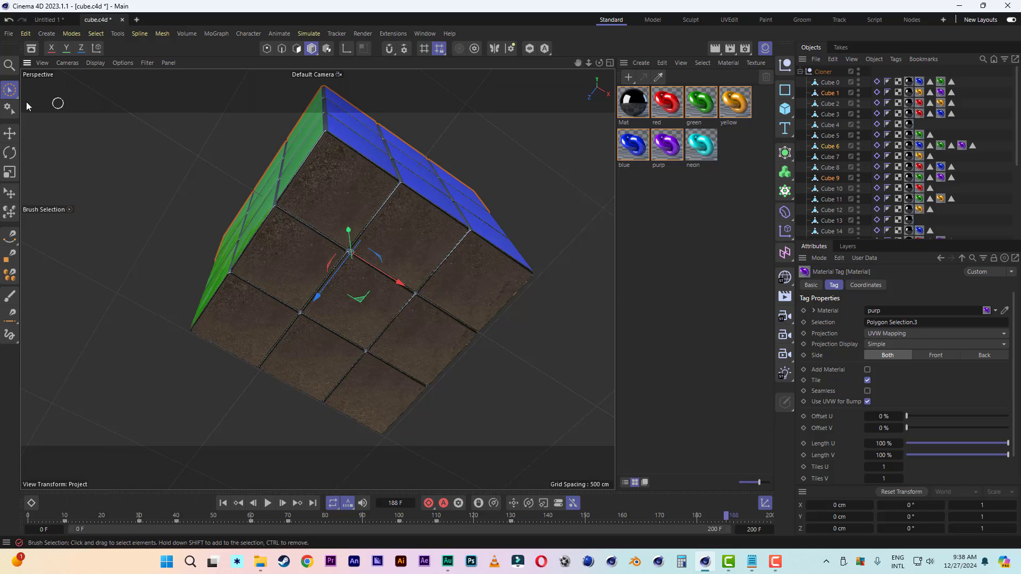
pyautogui.click(356, 184)
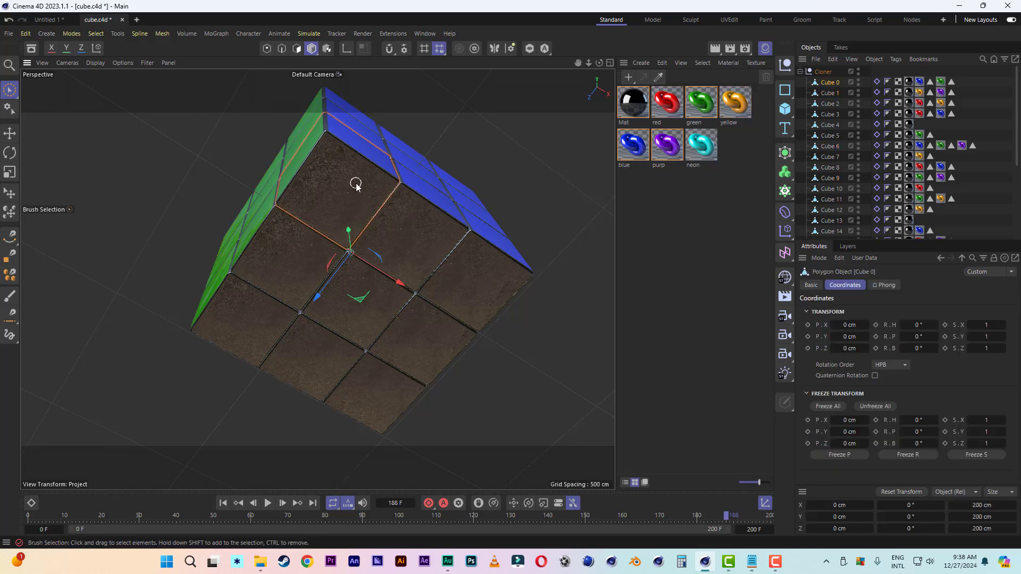
pyautogui.keyDown('shift'); pyautogui.click(410, 234); pyautogui.keyUp('shift')
pyautogui.keyDown('shift'); pyautogui.click(465, 283); pyautogui.keyUp('shift')
pyautogui.keyDown('shift'); pyautogui.click(425, 335); pyautogui.keyUp('shift')
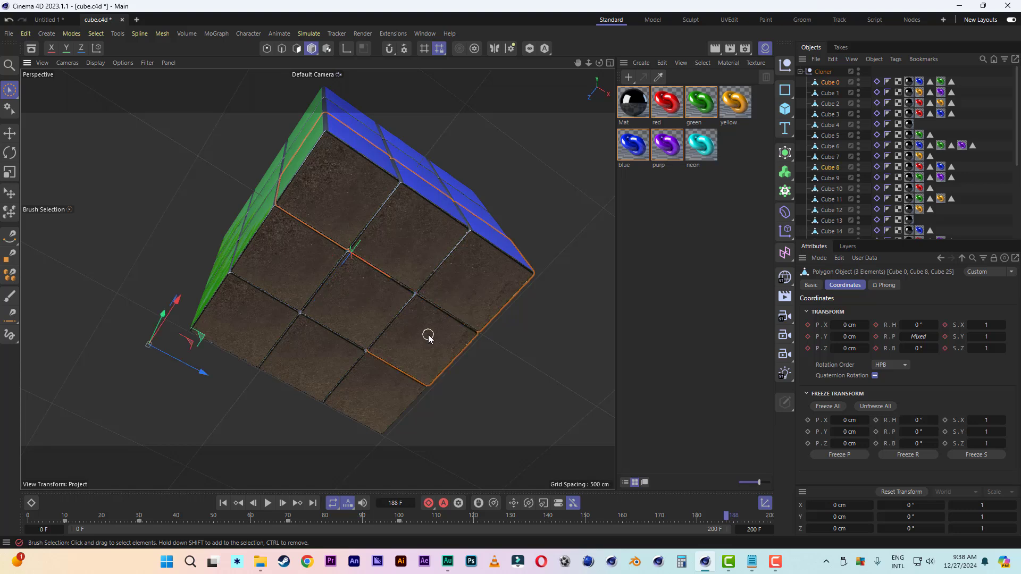
pyautogui.keyDown('shift'); pyautogui.click(292, 269); pyautogui.keyUp('shift')
pyautogui.keyDown('shift'); pyautogui.click(264, 333); pyautogui.keyUp('shift')
pyautogui.keyDown('shift'); pyautogui.click(303, 355); pyautogui.keyUp('shift')
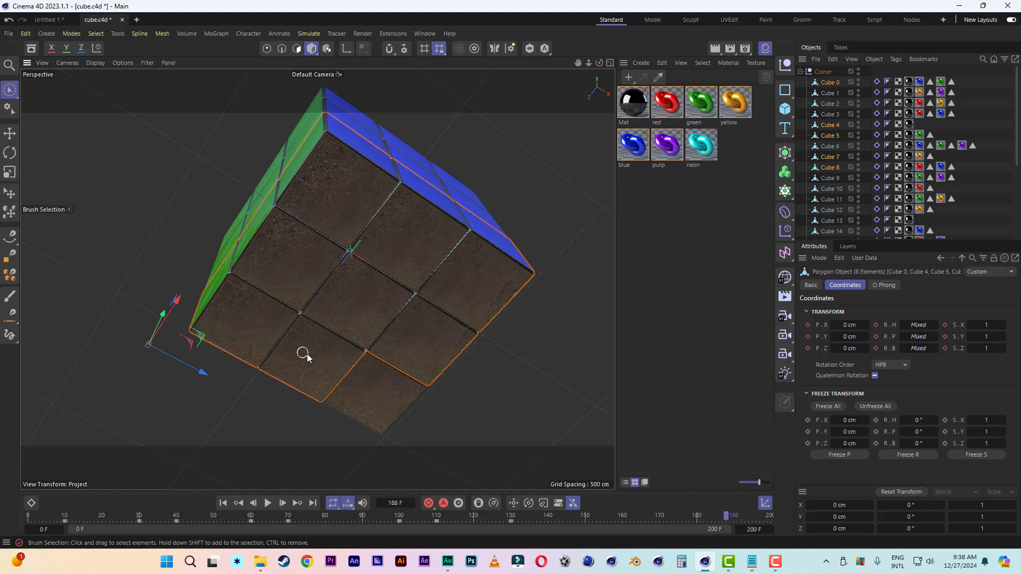
pyautogui.keyDown('shift'); pyautogui.click(376, 389); pyautogui.keyUp('shift')
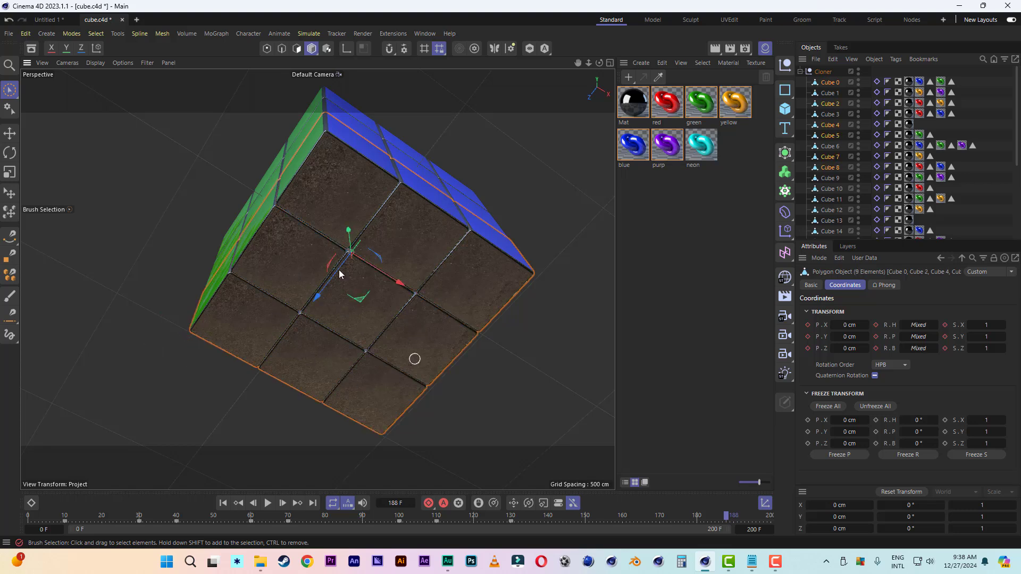
# Select only the nine large outer polygons of the underside, apply the neon material to them, and return to whole-object editing.
pyautogui.click(297, 49)
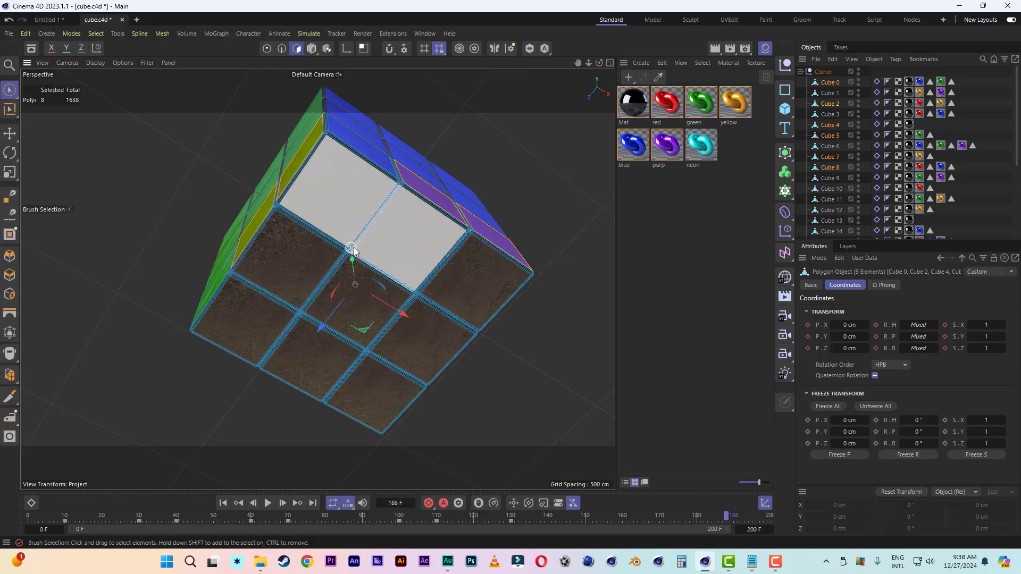
pyautogui.click(339, 193)
pyautogui.keyDown('shift'); pyautogui.click(416, 234); pyautogui.keyUp('shift')
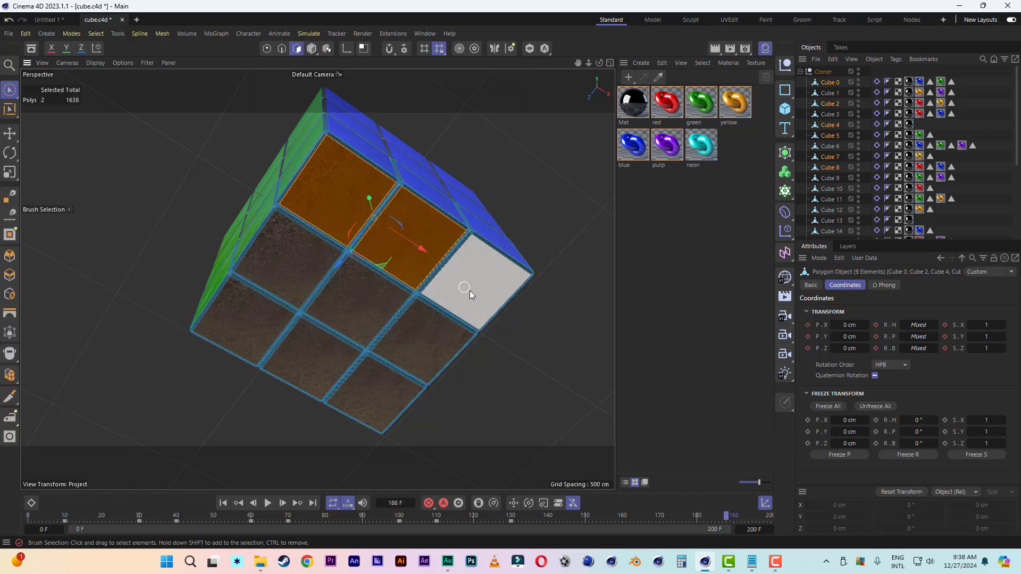
pyautogui.keyDown('shift'); pyautogui.click(470, 290); pyautogui.keyUp('shift')
pyautogui.keyDown('shift'); pyautogui.click(426, 335); pyautogui.keyUp('shift')
pyautogui.keyDown('shift'); pyautogui.click(367, 300); pyautogui.keyUp('shift')
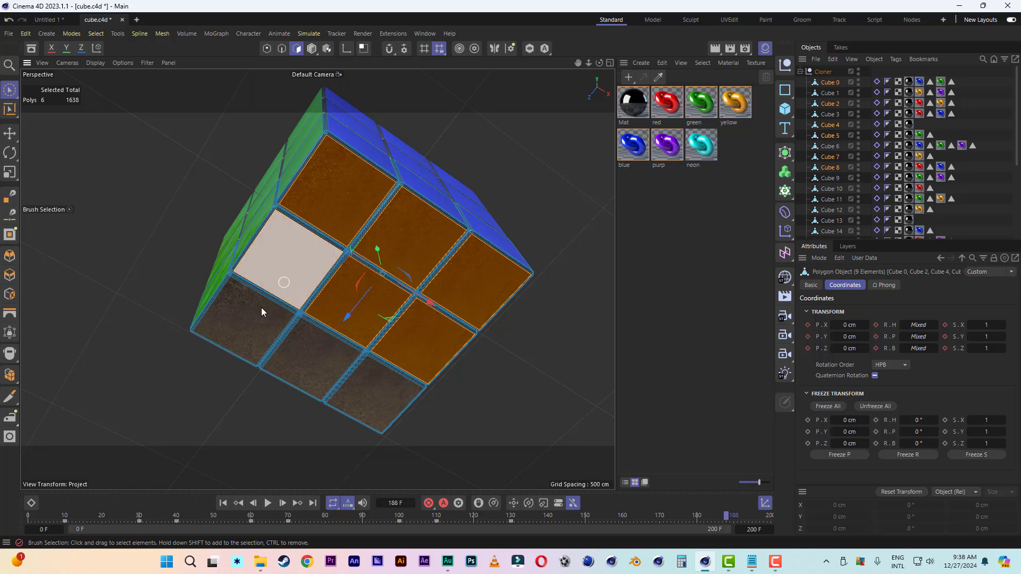
pyautogui.keyDown('shift'); pyautogui.click(277, 277); pyautogui.keyUp('shift')
pyautogui.keyDown('shift'); pyautogui.click(247, 330); pyautogui.keyUp('shift')
pyautogui.keyDown('shift'); pyautogui.click(312, 361); pyautogui.keyUp('shift')
pyautogui.keyDown('shift'); pyautogui.click(374, 394); pyautogui.keyUp('shift')
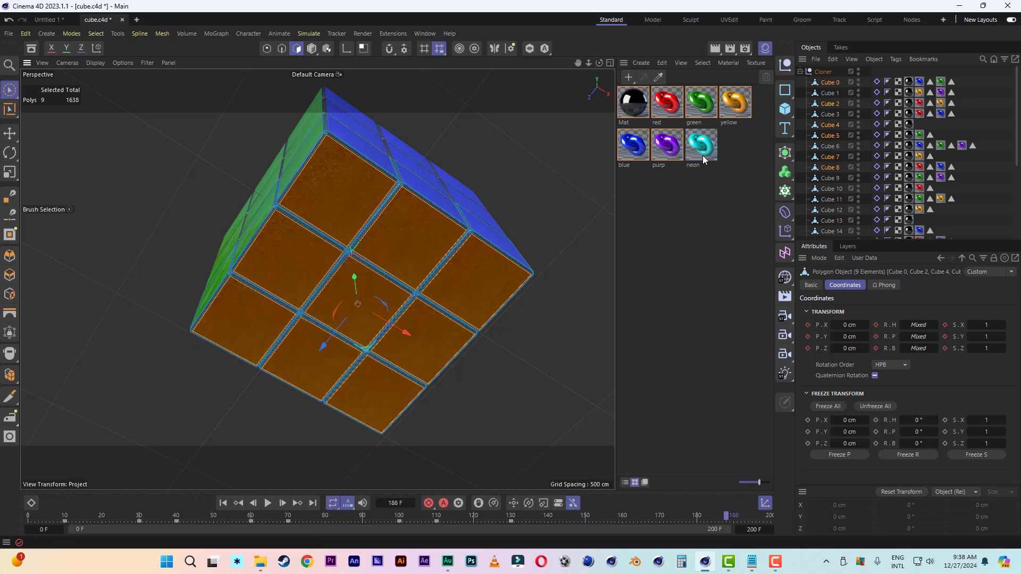
pyautogui.moveTo(406, 246); pyautogui.dragTo(407, 245)
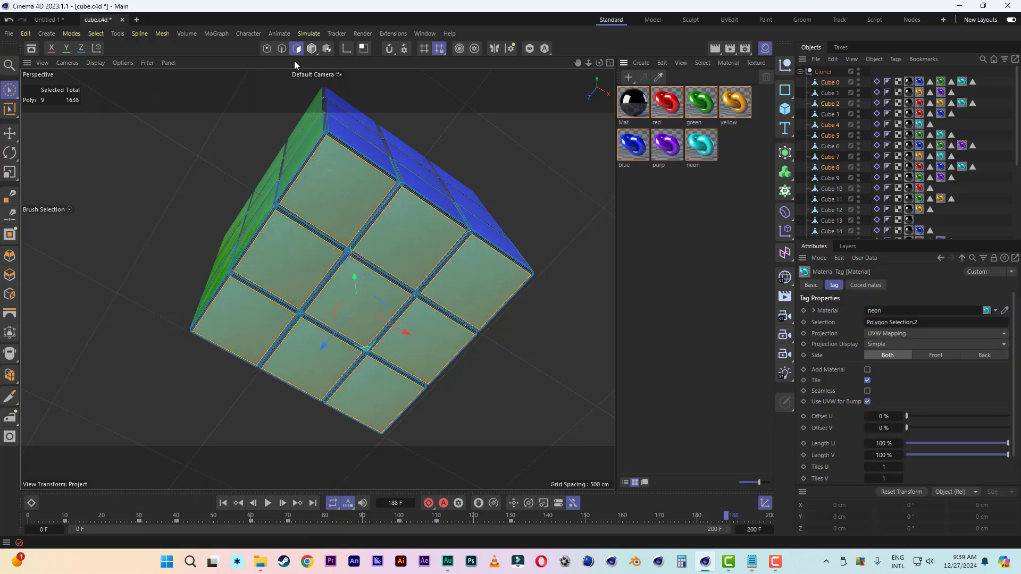
pyautogui.click(312, 49)
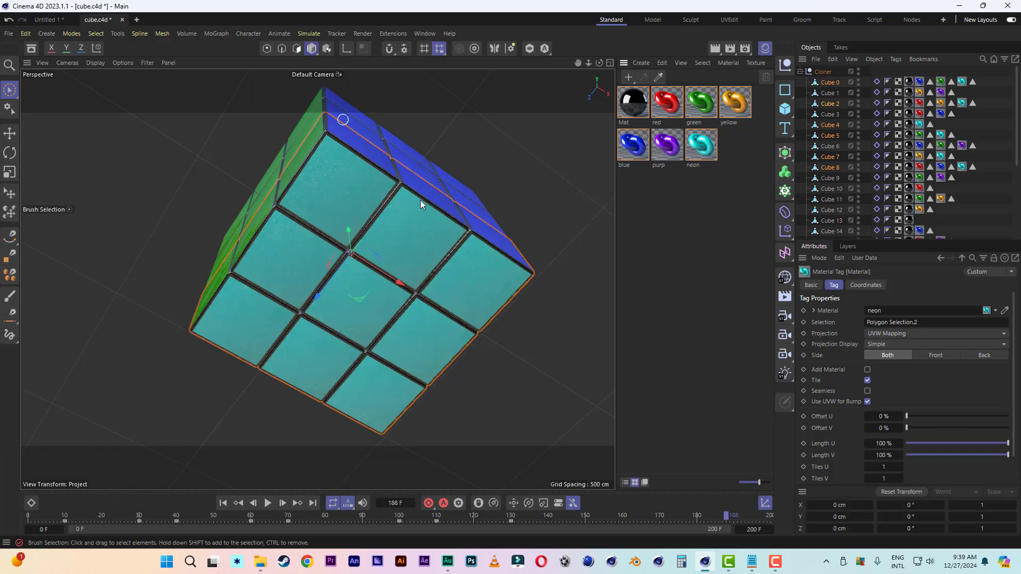
# Stop the animation playback and render the active view to check the coloured cube.
pyautogui.keyDown('alt'); pyautogui.moveTo(526, 284); pyautogui.dragTo(523, 313); pyautogui.keyUp('alt')
pyautogui.moveTo(577, 62); pyautogui.dragTo(340, 173)
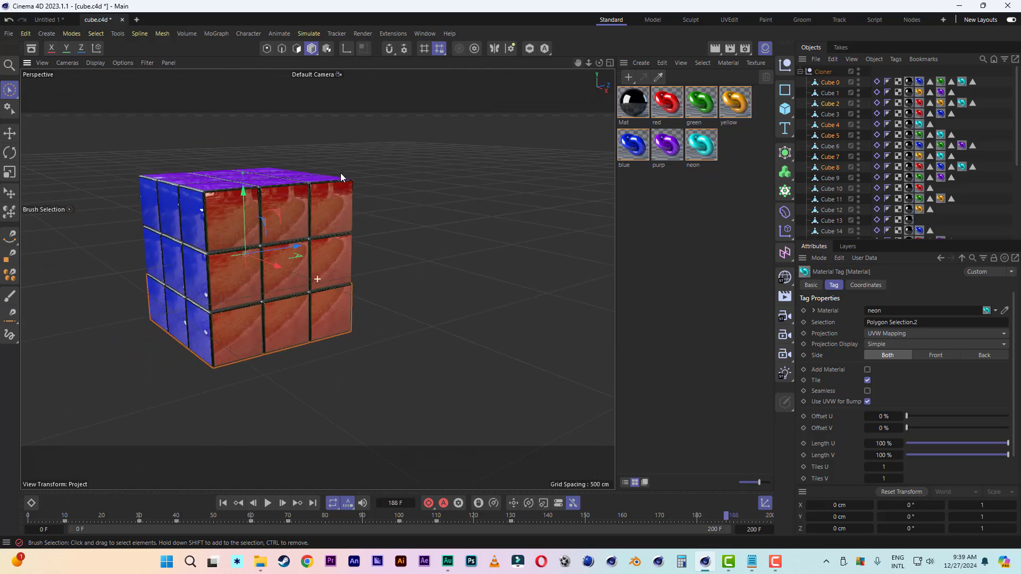
pyautogui.moveTo(578, 63); pyautogui.dragTo(688, 46)
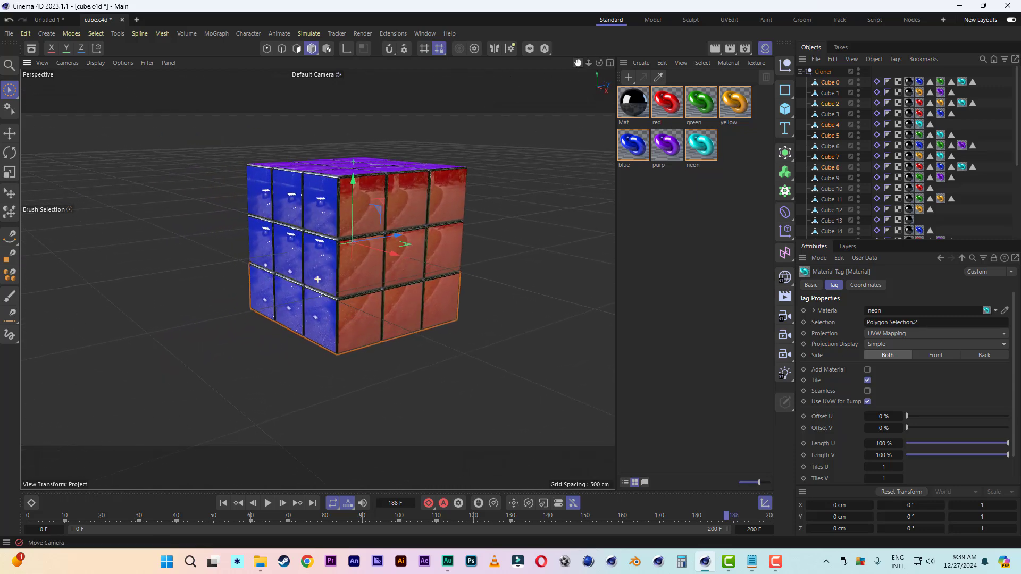
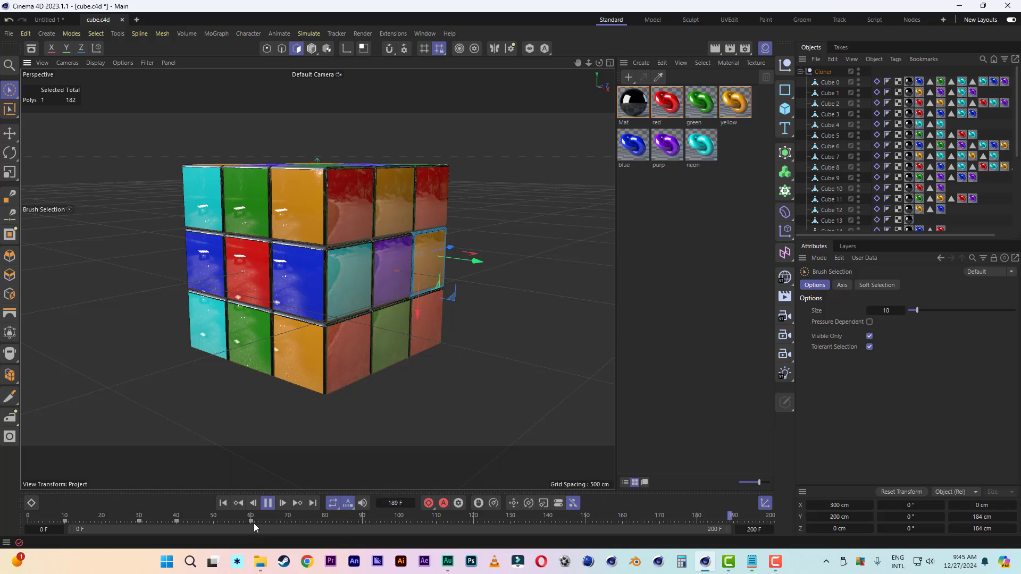
pyautogui.click(268, 502)
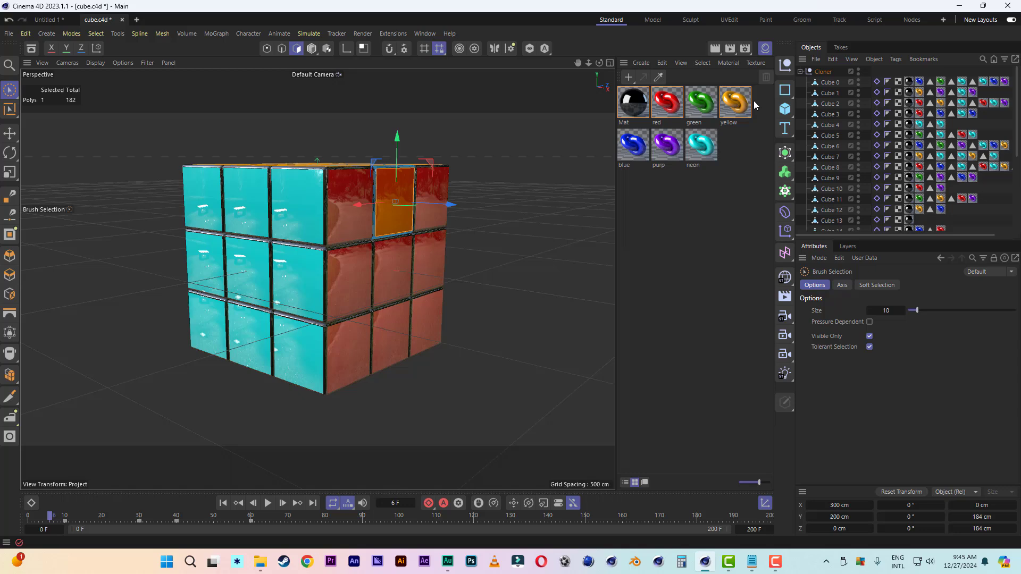
pyautogui.click(714, 48)
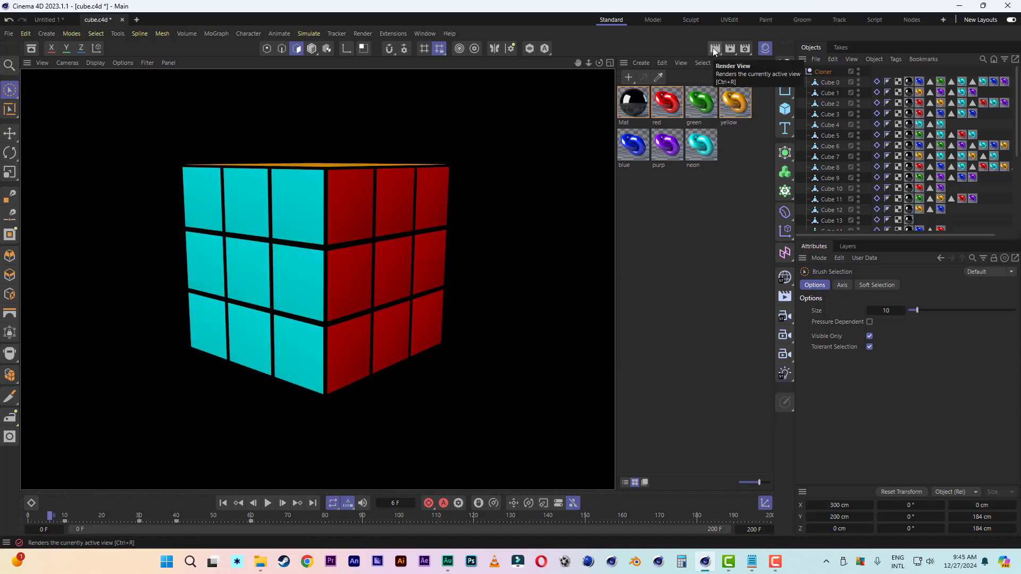
pyautogui.click(439, 360)
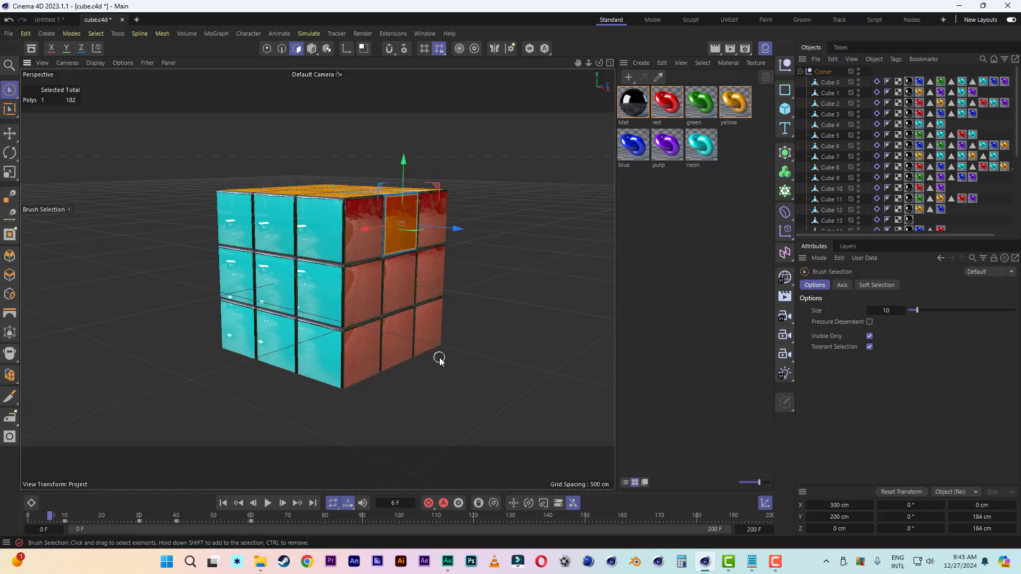
# Switch to whole-object editing and raise the Cloner null about 343 cm along the Y axis.
pyautogui.scroll(-2, 439, 358)
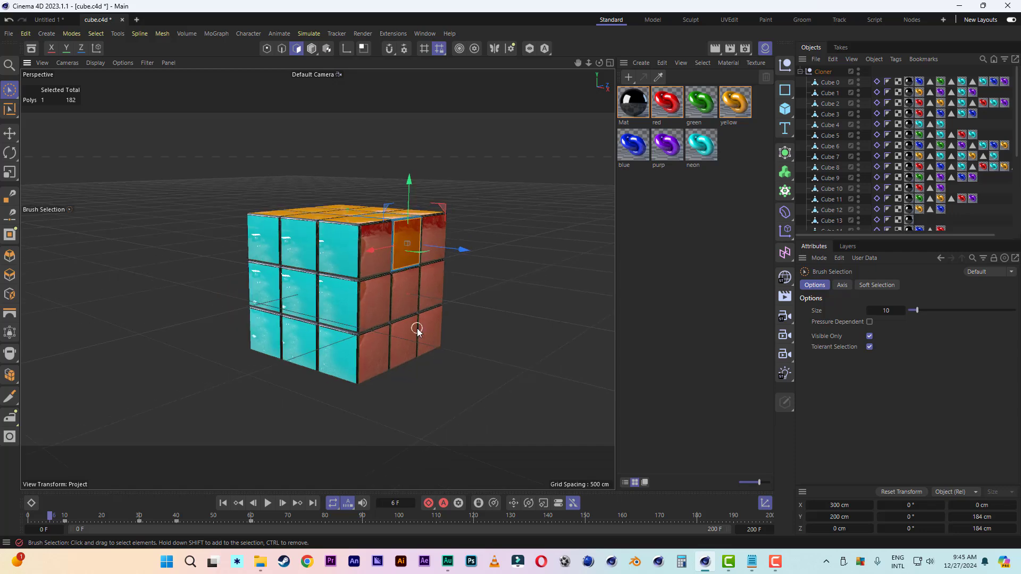
pyautogui.keyDown('alt'); pyautogui.moveTo(416, 328); pyautogui.dragTo(434, 329); pyautogui.keyUp('alt')
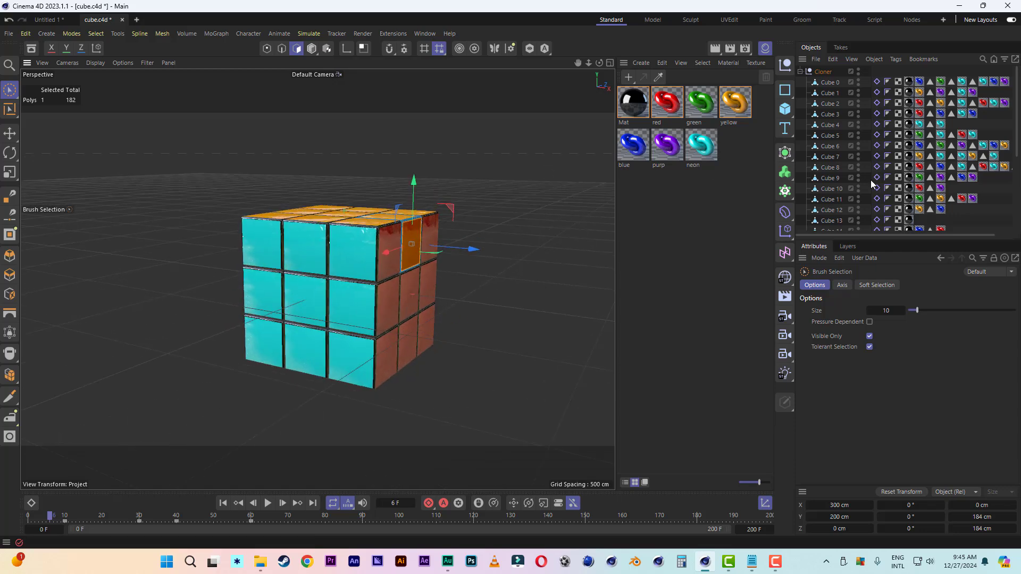
pyautogui.click(822, 72)
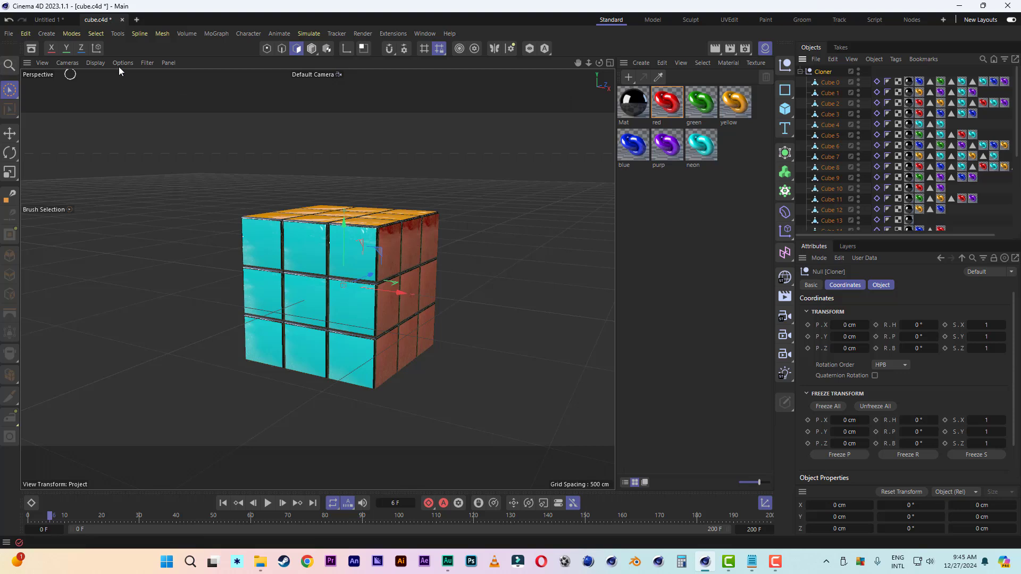
pyautogui.click(312, 48)
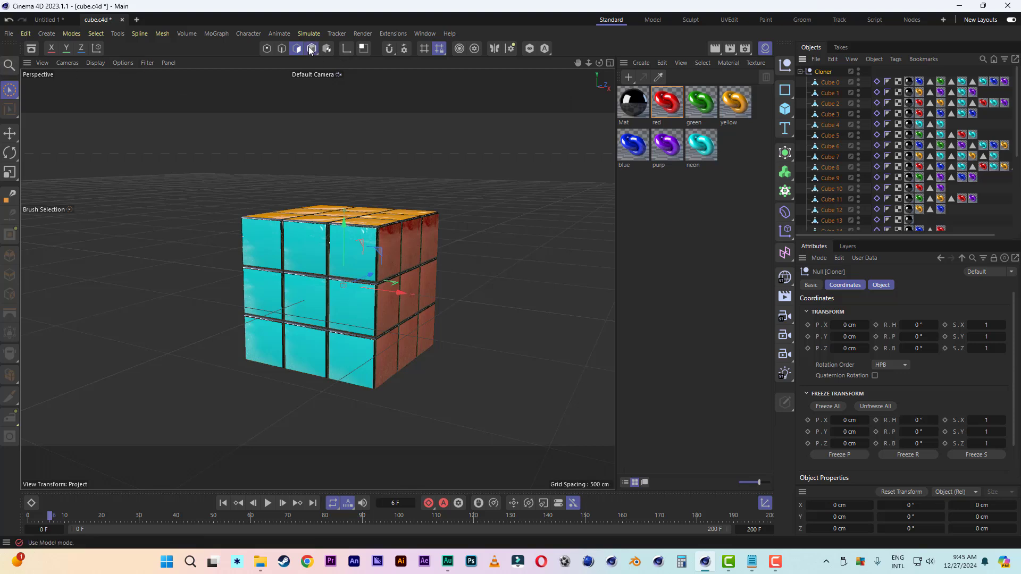
pyautogui.click(16, 95)
pyautogui.click(823, 72)
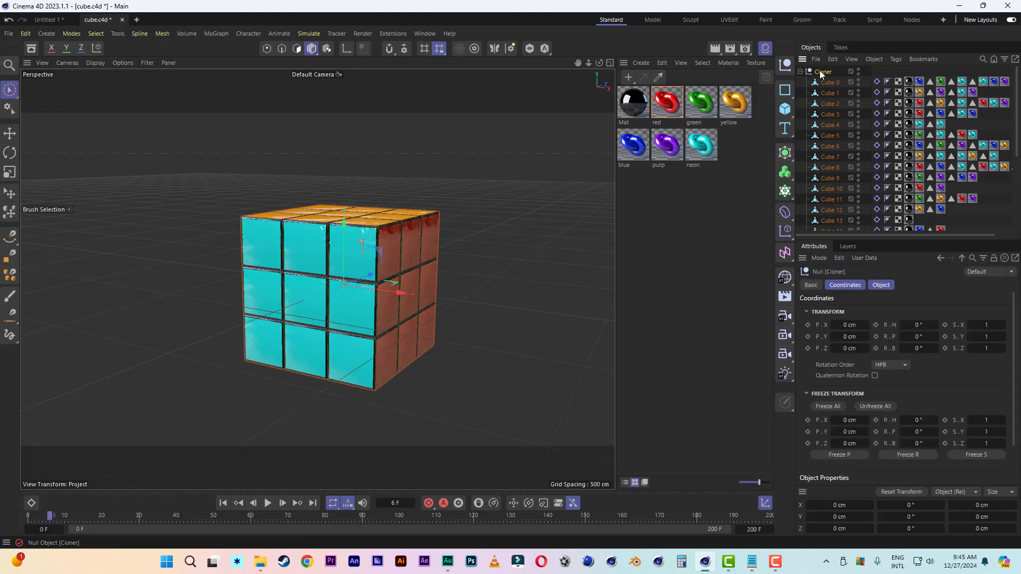
pyautogui.moveTo(346, 221); pyautogui.dragTo(345, 137)
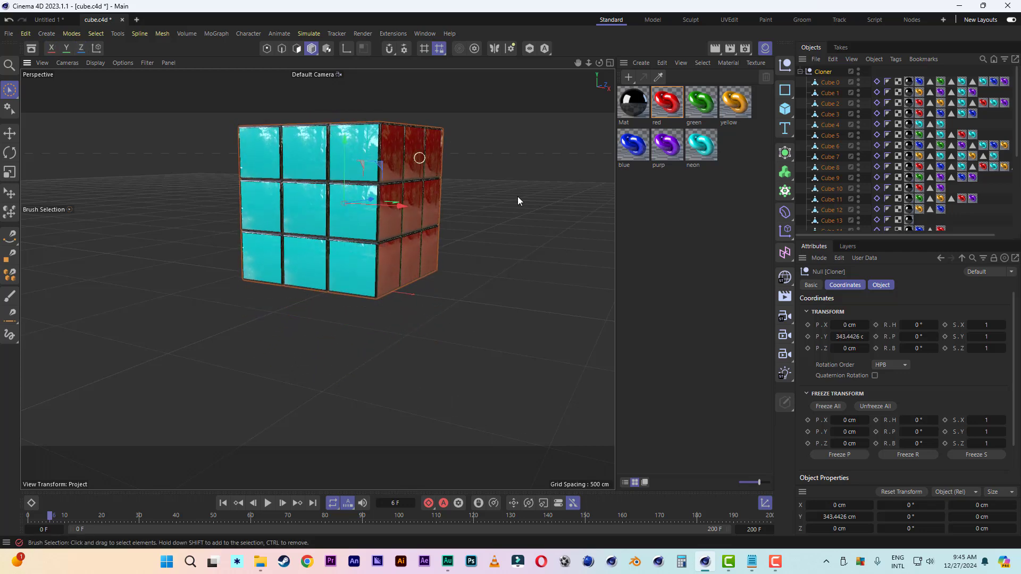
# Add a Plane object as the floor and set its width and height to 2400 cm.
pyautogui.click(785, 110)
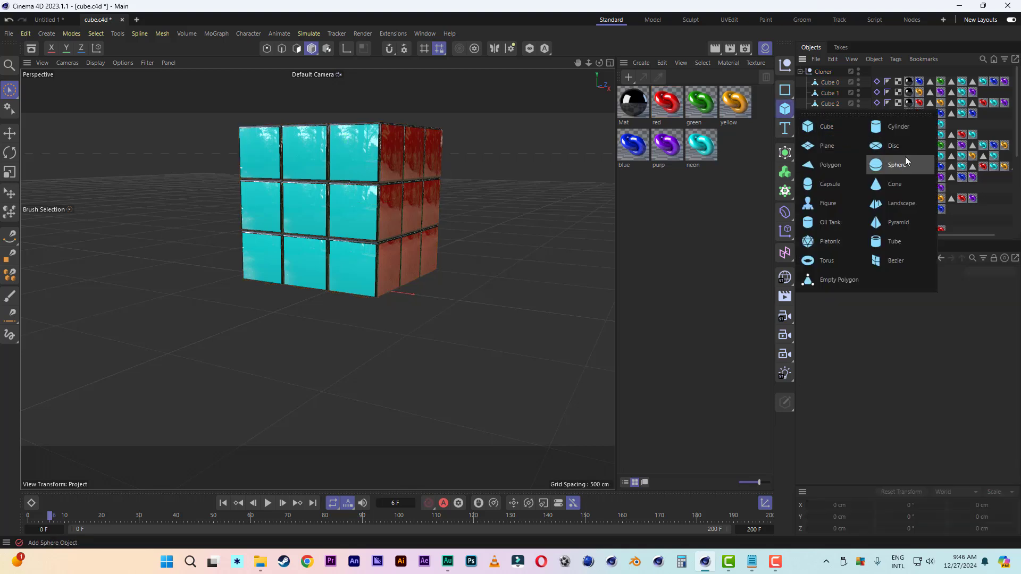
pyautogui.click(826, 145)
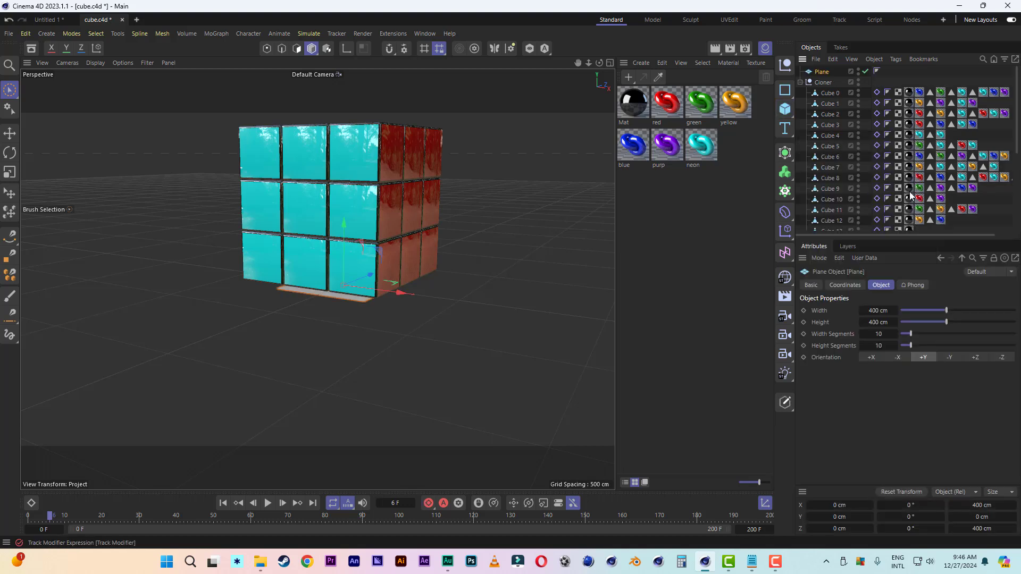
pyautogui.click(877, 310)
pyautogui.click(870, 313)
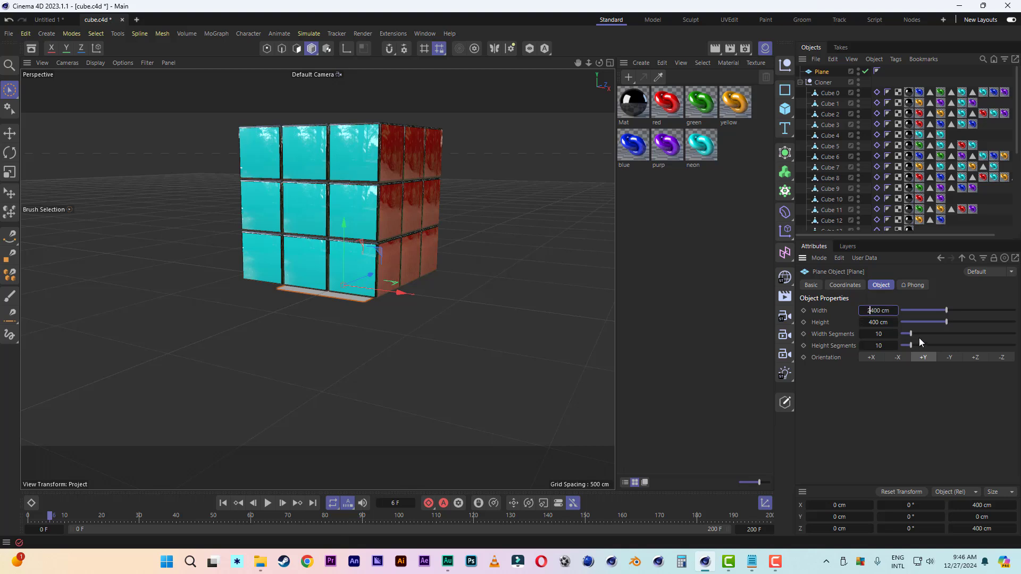
pyautogui.press('Return')
pyautogui.click(866, 323)
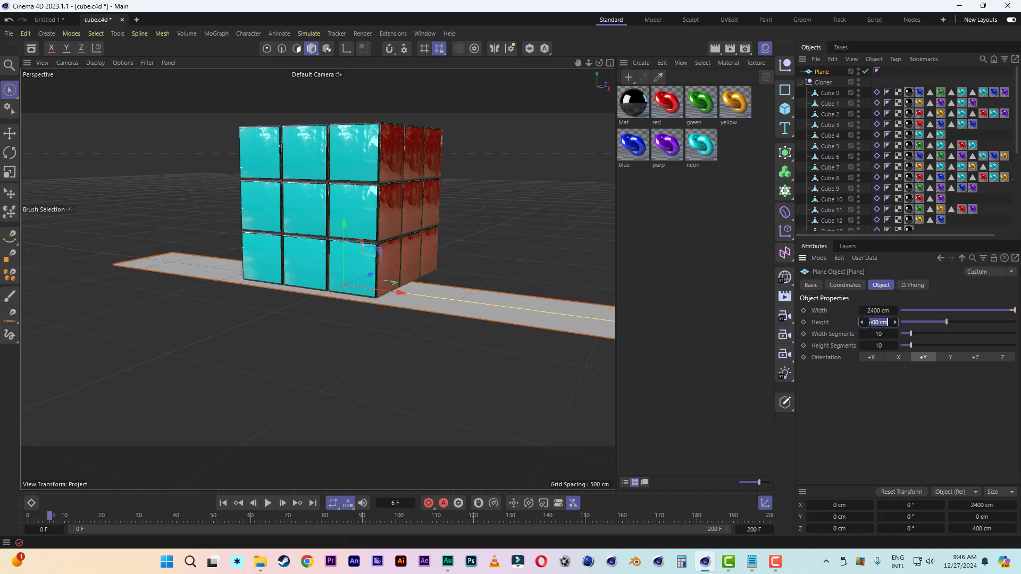
pyautogui.click(869, 322)
pyautogui.write('2')
pyautogui.press('Return')
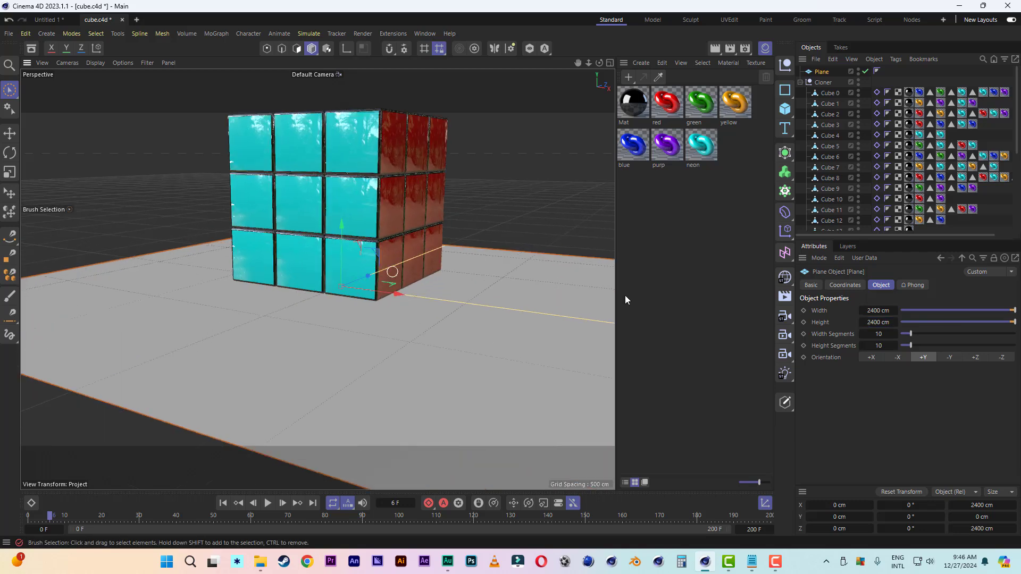
# Enlarge the floor plane to 5400 cm in both width and height.
pyautogui.click(871, 310)
pyautogui.click(869, 310)
pyautogui.write('5')
pyautogui.press('Return')
pyautogui.click(872, 322)
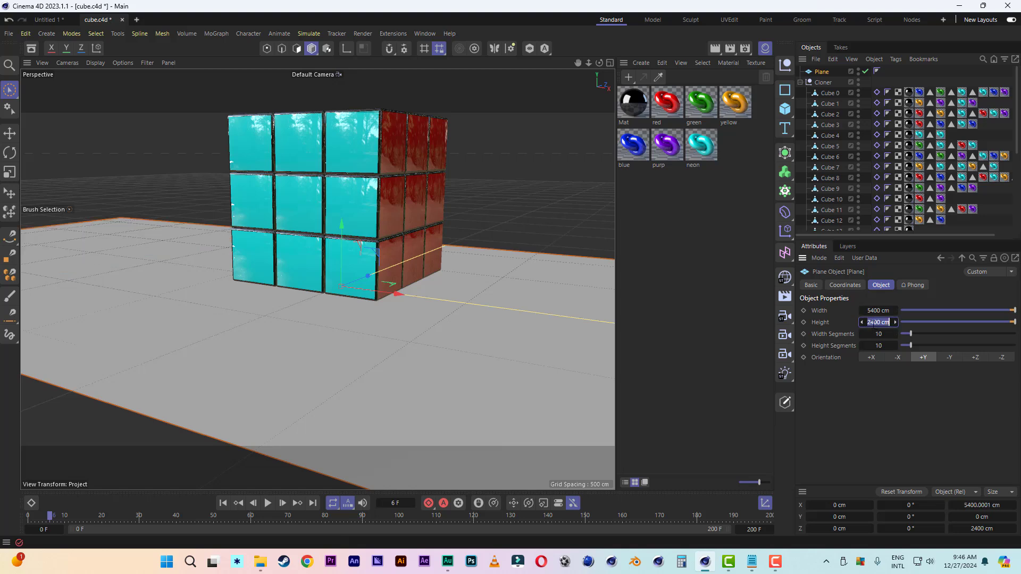
pyautogui.click(869, 322)
pyautogui.press('Return')
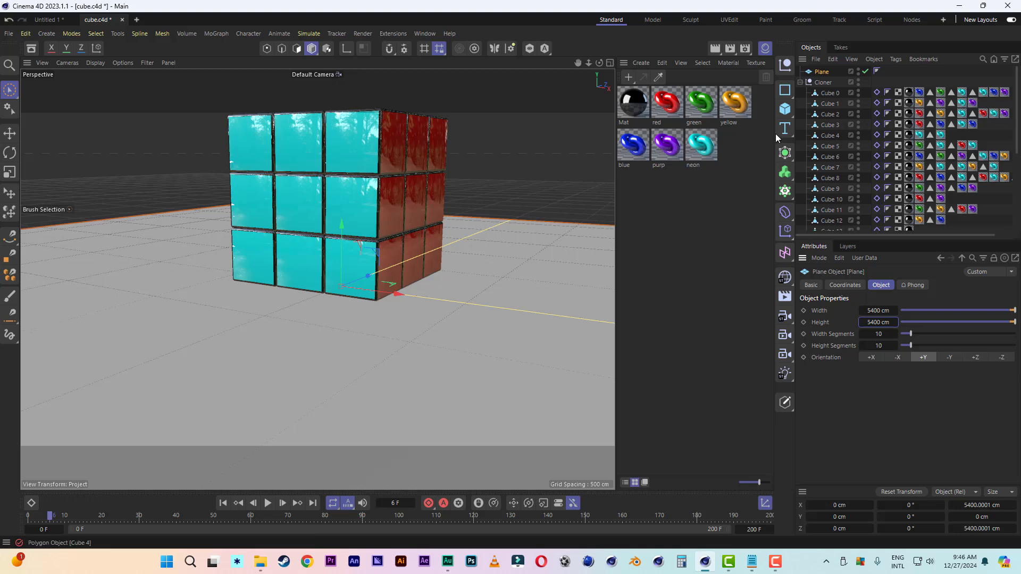
# Collapse the Cloner hierarchy and lower the whole cube to about 302 cm on the Y axis.
pyautogui.click(800, 82)
pyautogui.click(822, 82)
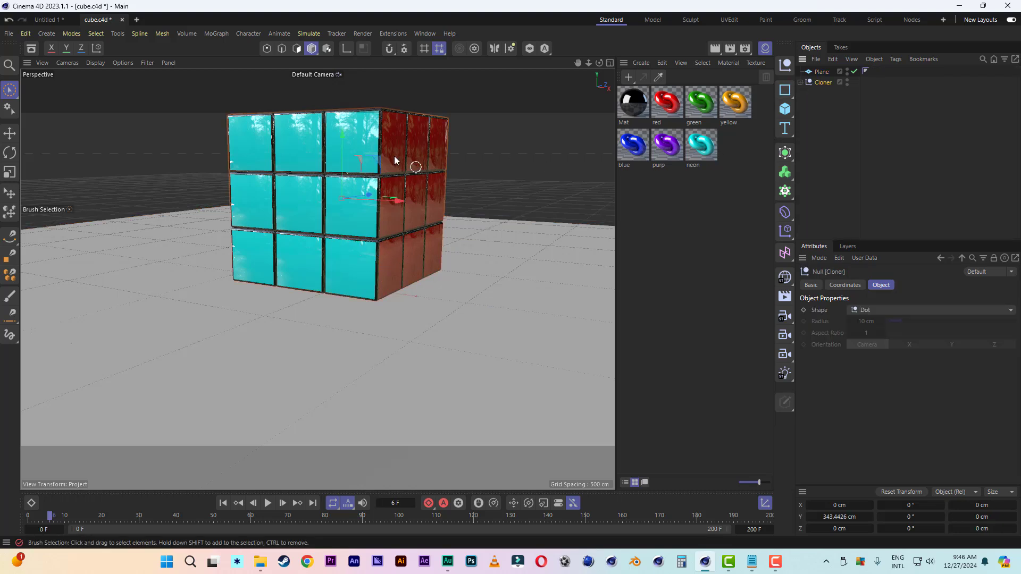
pyautogui.moveTo(342, 133); pyautogui.dragTo(336, 144)
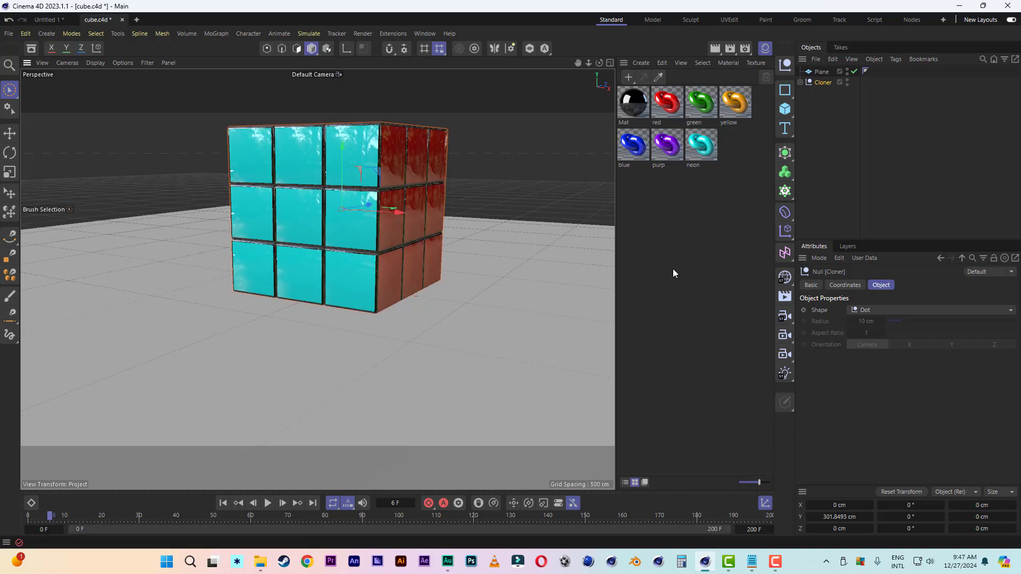
# Add a light nested inside a new Array object and raise the array to about 403 cm on the Y axis.
pyautogui.click(788, 376)
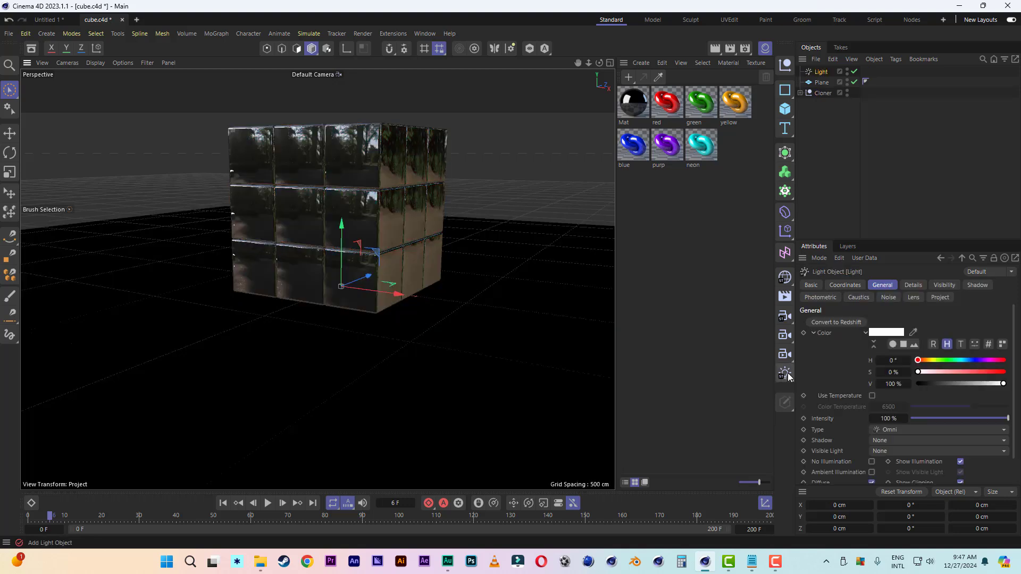
pyautogui.click(793, 161)
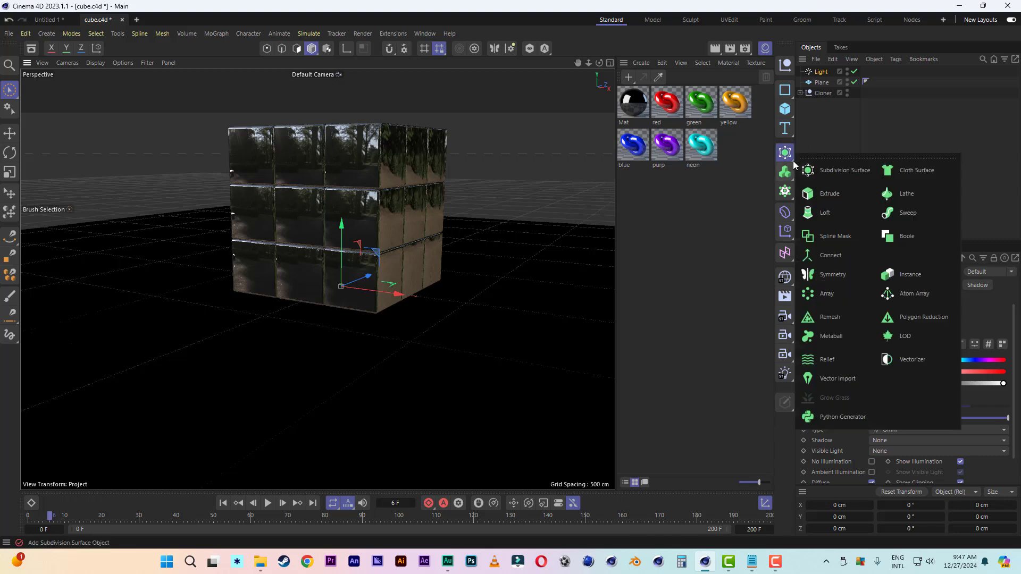
pyautogui.click(827, 293)
pyautogui.moveTo(821, 83); pyautogui.dragTo(819, 74)
pyautogui.click(819, 73)
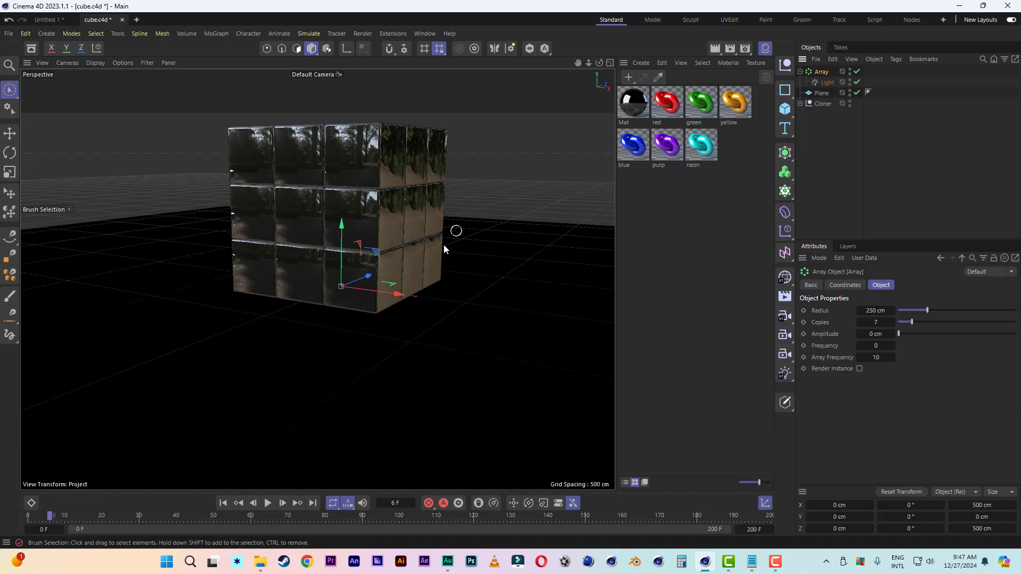
pyautogui.moveTo(342, 226); pyautogui.dragTo(353, 119)
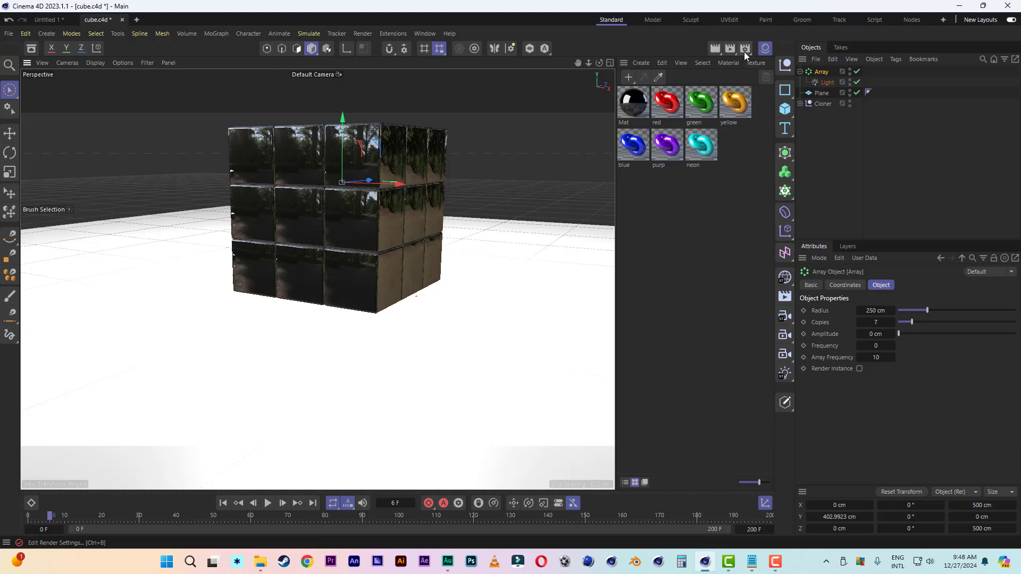
# Switch to the four-view layout and reduce the light array to 3 copies.
pyautogui.click(609, 62)
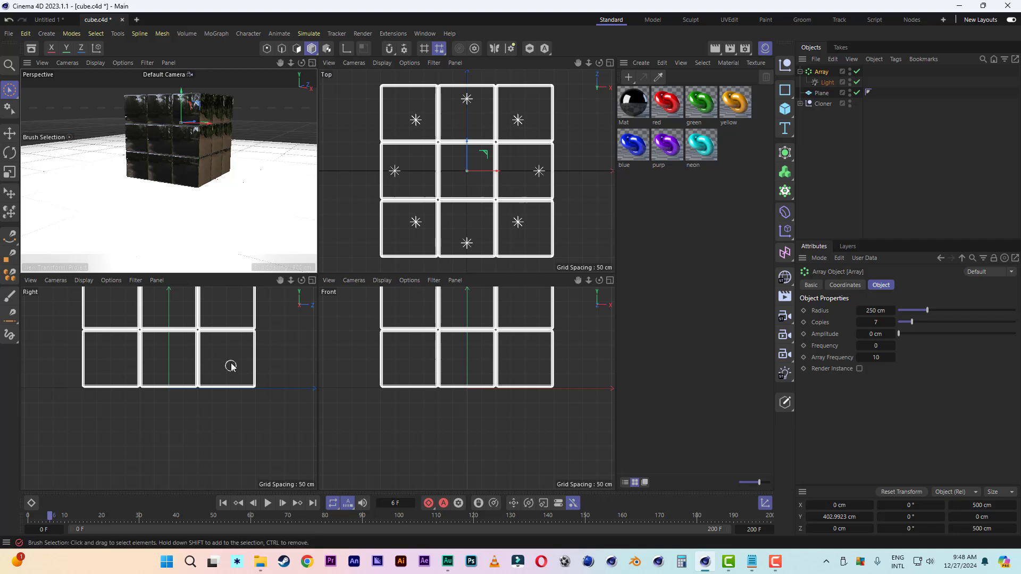
pyautogui.scroll(-3, 231, 366)
pyautogui.moveTo(279, 281); pyautogui.dragTo(253, 329)
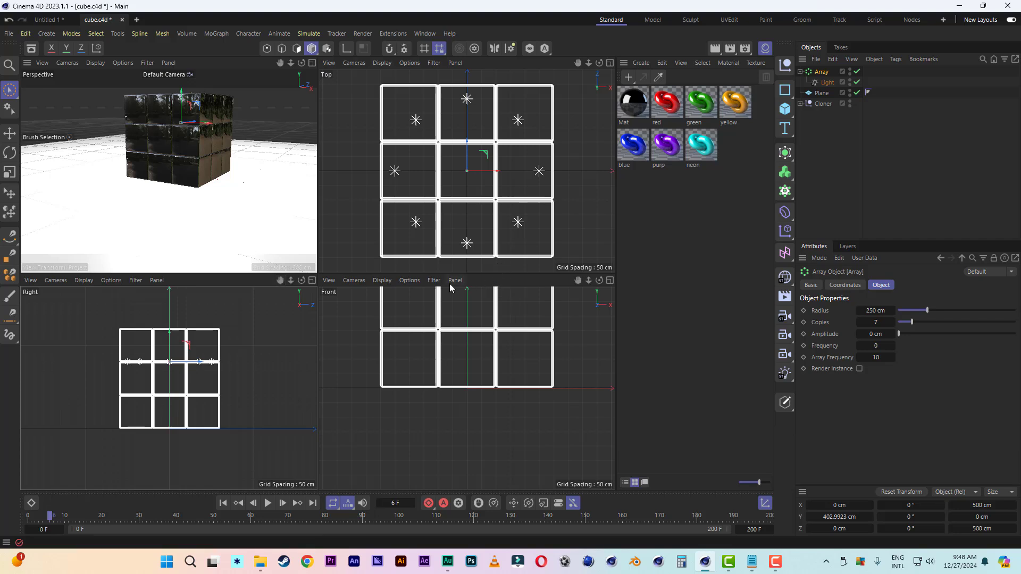
pyautogui.moveTo(577, 279); pyautogui.dragTo(522, 309)
pyautogui.scroll(-3, 562, 294)
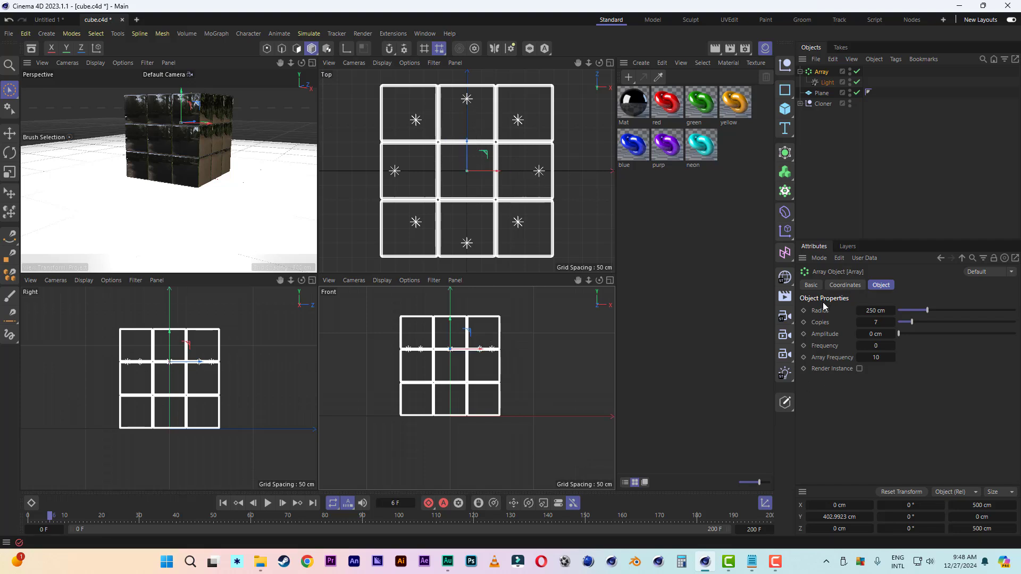
pyautogui.click(859, 322)
pyautogui.click(859, 322)
pyautogui.click(859, 322)
pyautogui.click(859, 322)
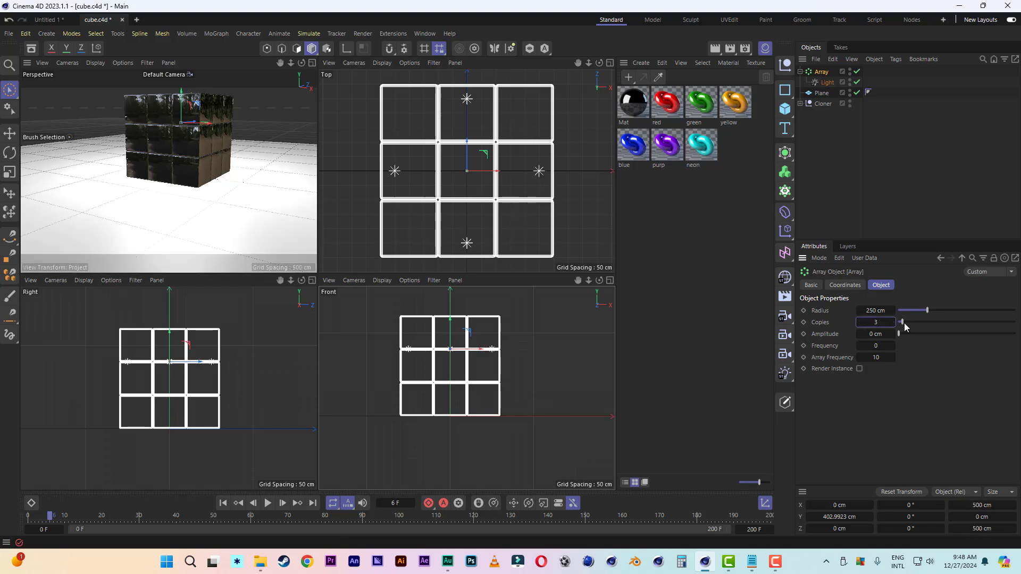
# Widen the light array's radius to 1000 cm and render the perspective view to check the lighting.
pyautogui.click(980, 310)
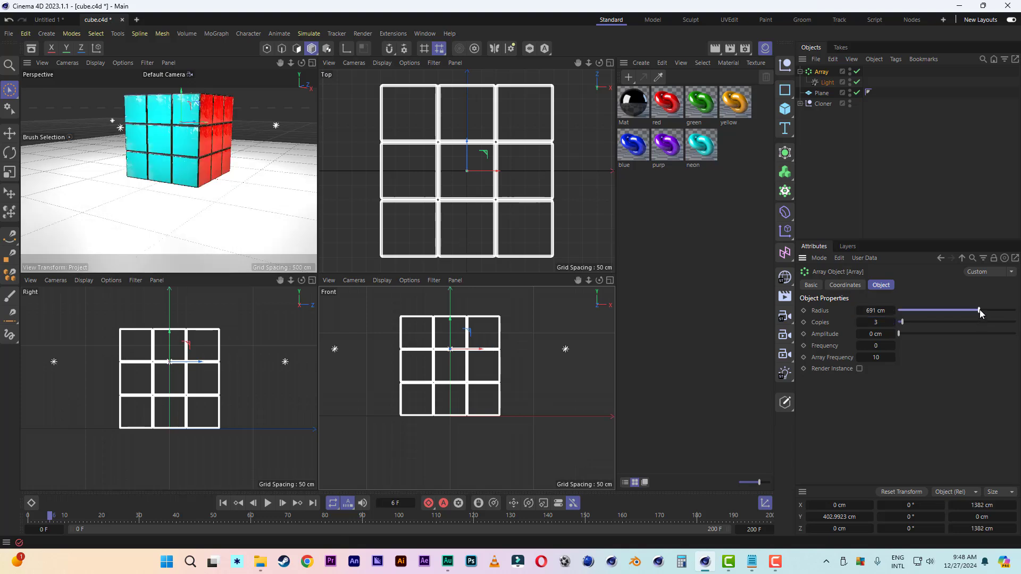
pyautogui.moveTo(979, 310); pyautogui.dragTo(1020, 314)
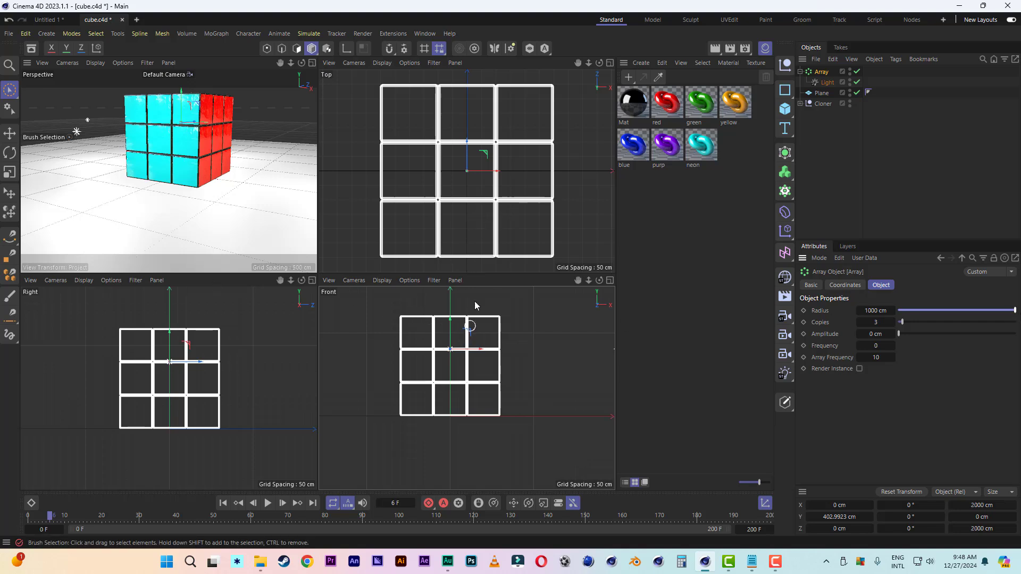
pyautogui.scroll(-10, 476, 252)
pyautogui.moveTo(577, 65); pyautogui.dragTo(575, 67)
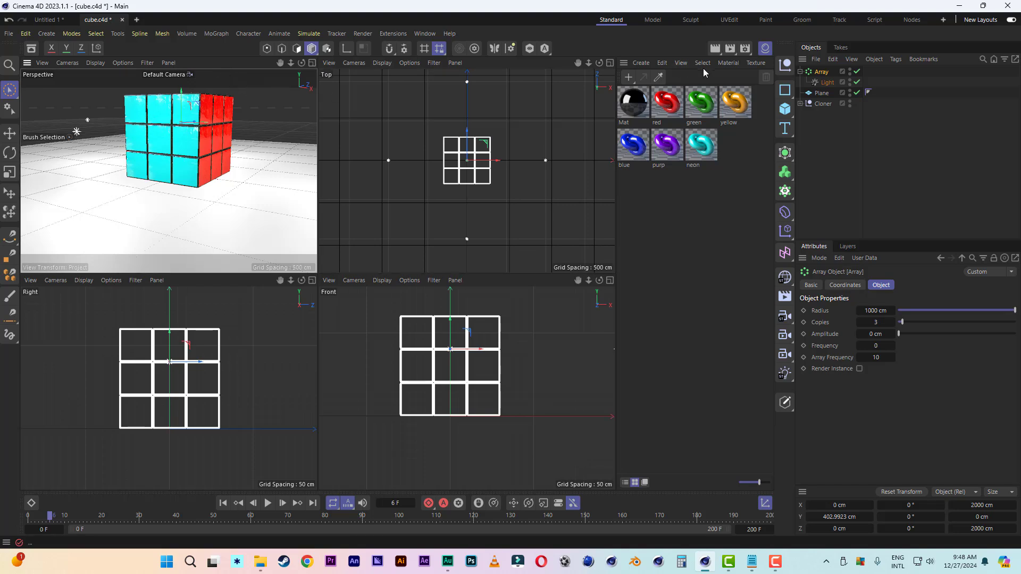
pyautogui.click(715, 49)
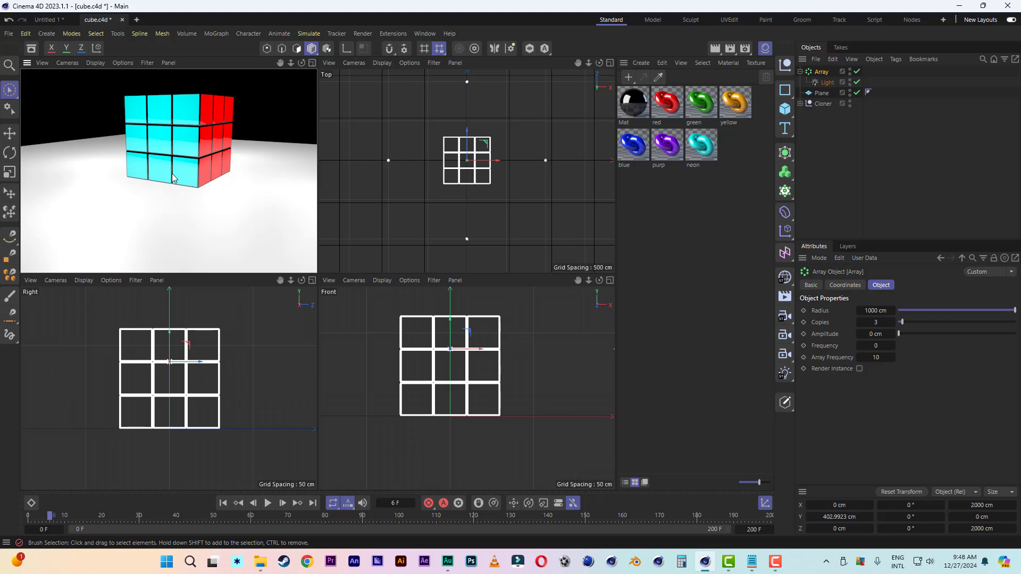
# Set the light's shadow type to Shadow Maps (Soft) and render the perspective view.
pyautogui.click(827, 82)
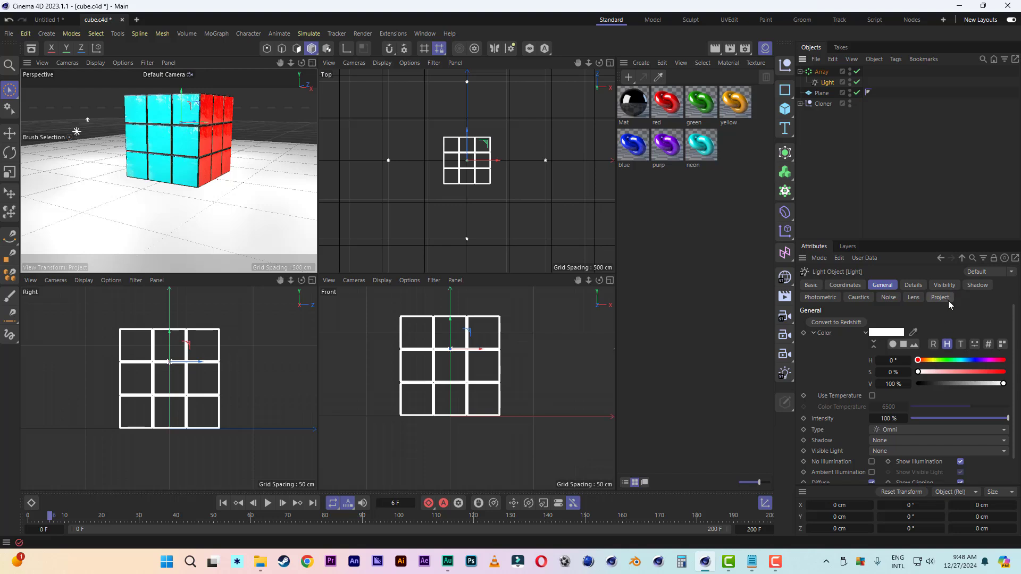
pyautogui.click(977, 285)
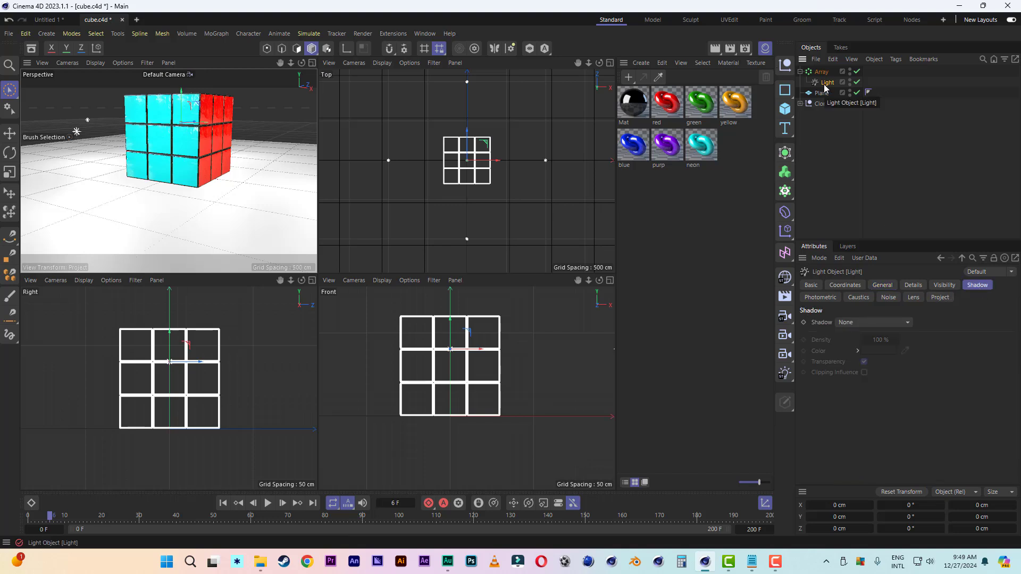
pyautogui.click(884, 322)
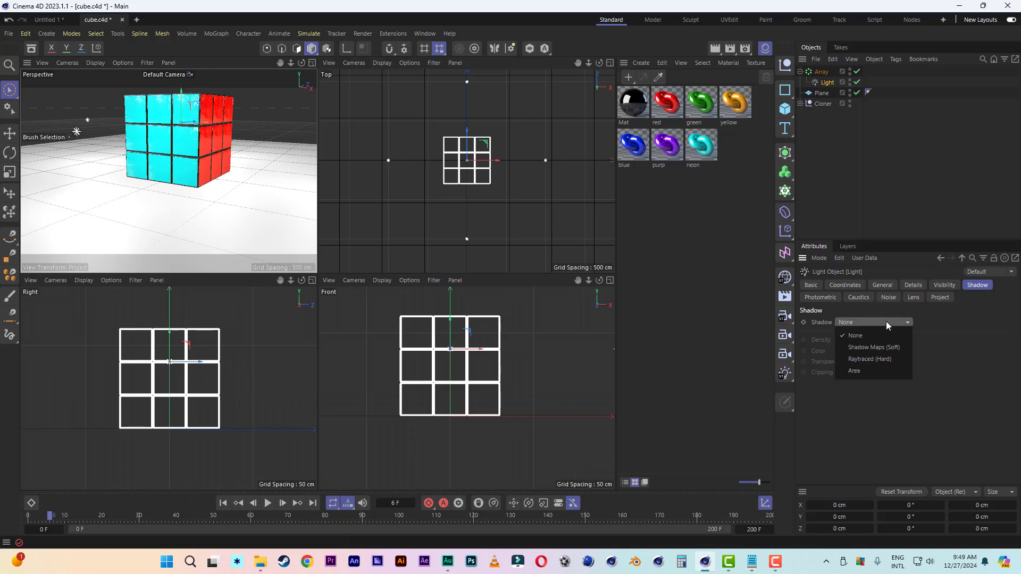
pyautogui.click(891, 349)
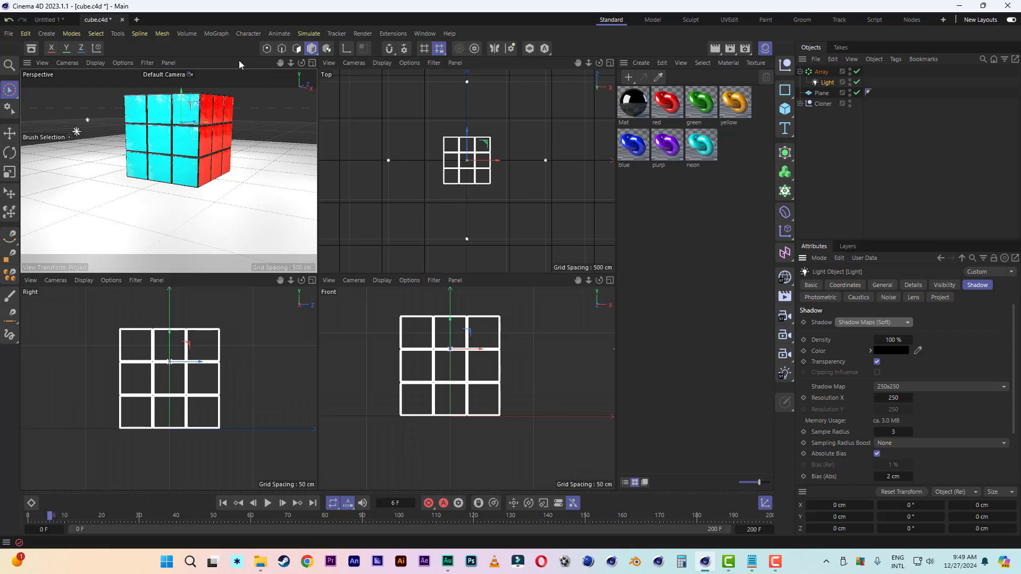
pyautogui.click(715, 49)
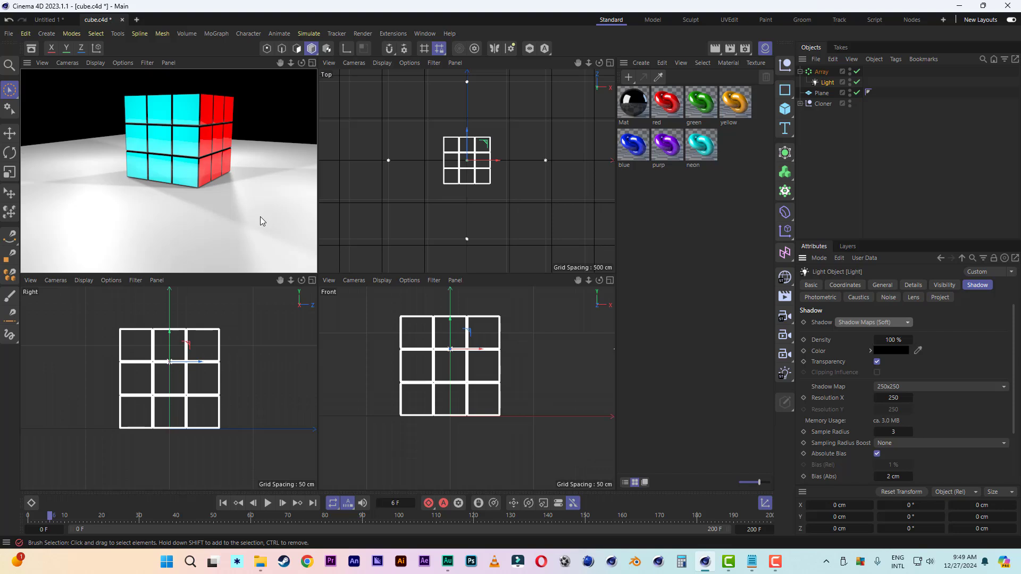
# Add the Ambient Occlusion effect to the render settings and render the perspective view again.
pyautogui.click(745, 49)
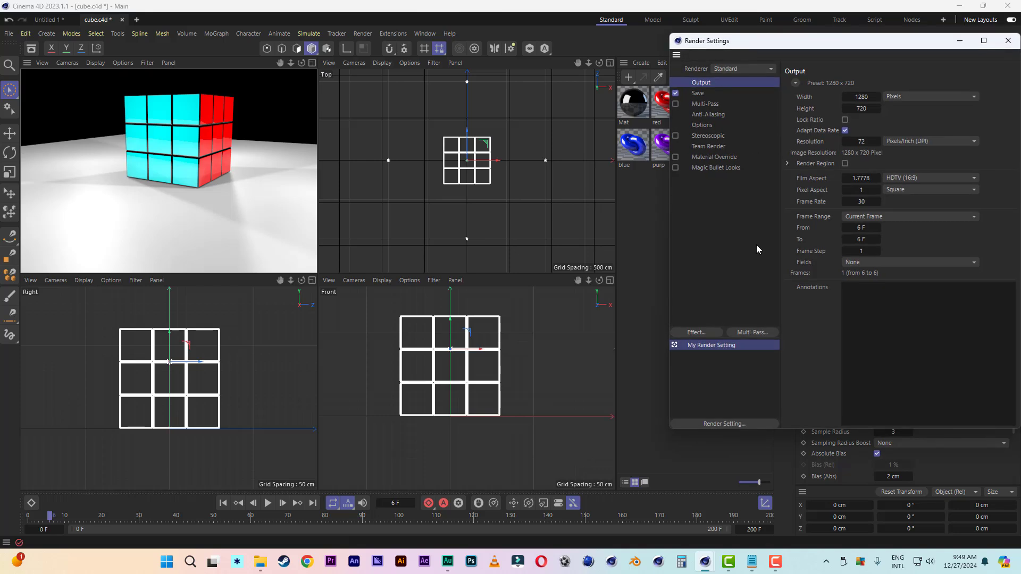
pyautogui.click(709, 334)
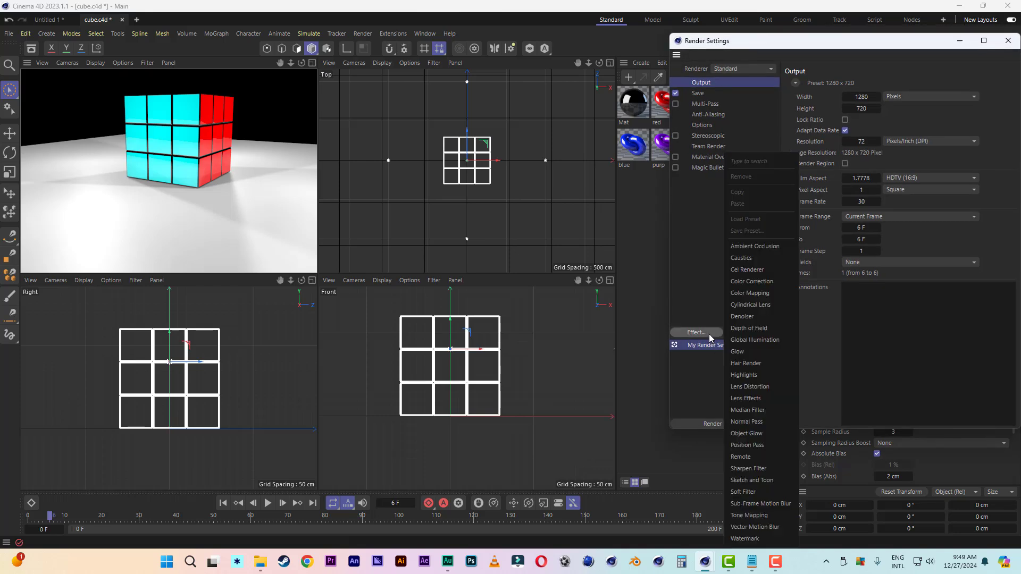
pyautogui.click(757, 246)
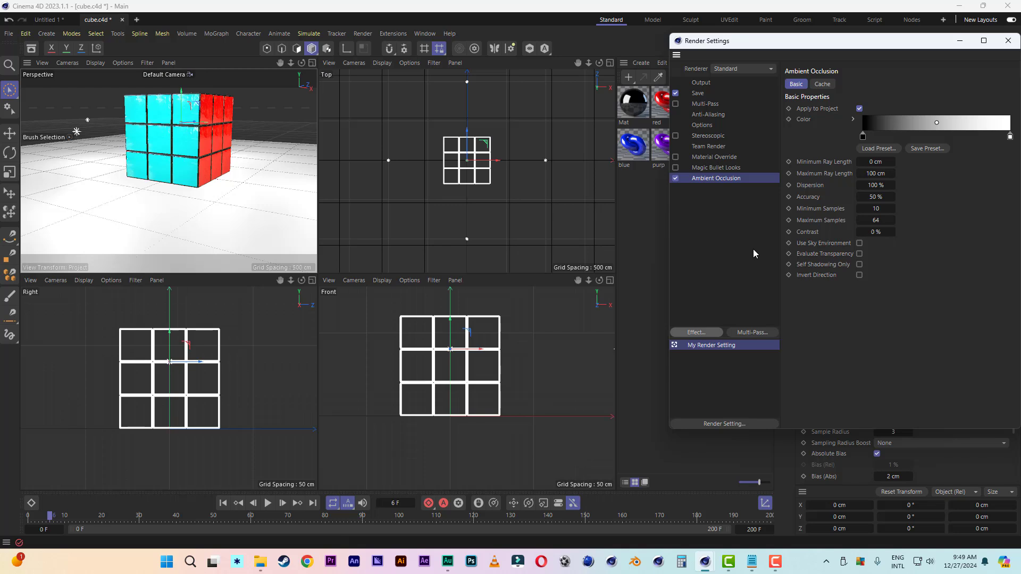
pyautogui.click(701, 334)
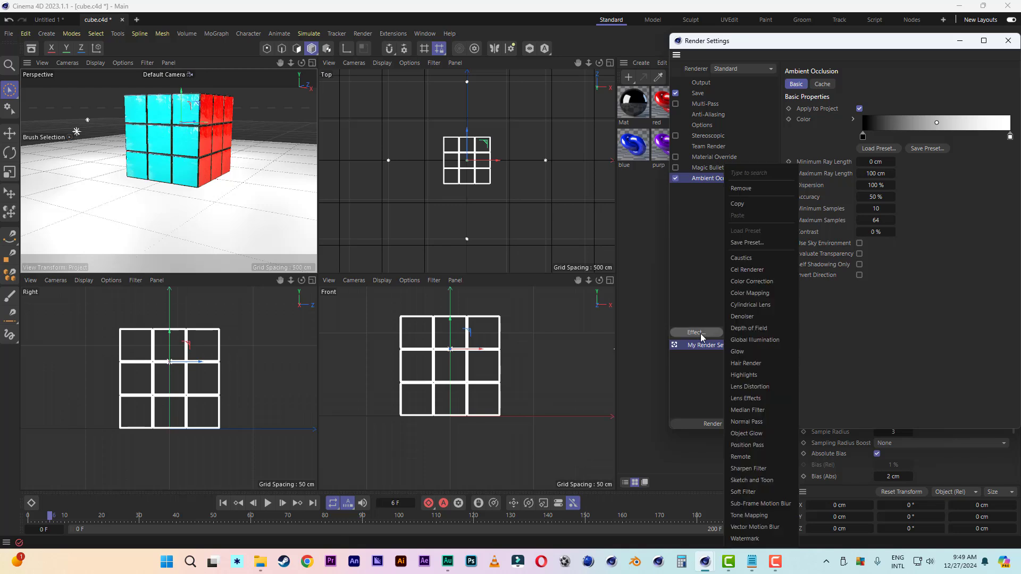
pyautogui.click(684, 282)
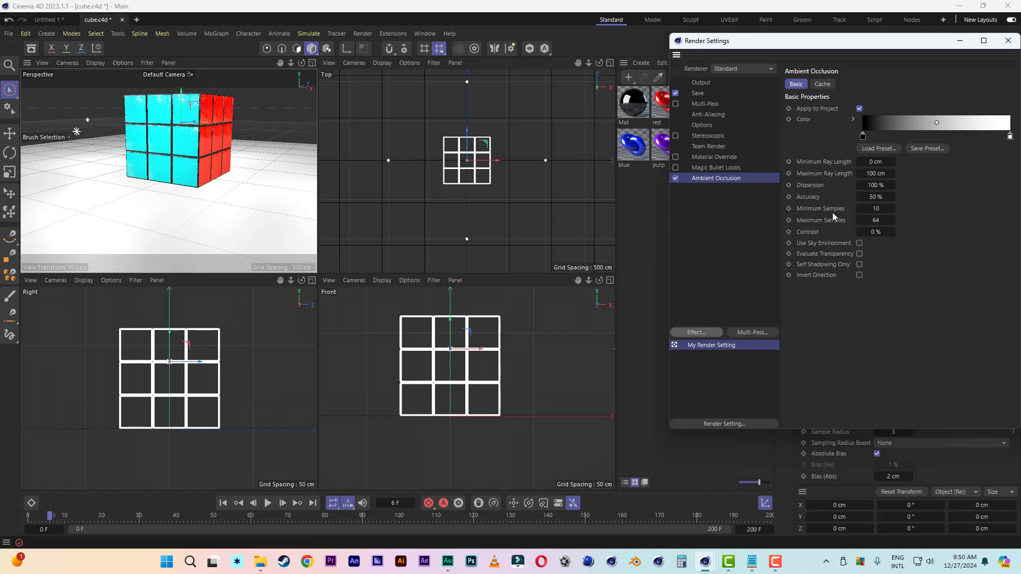
pyautogui.click(1007, 40)
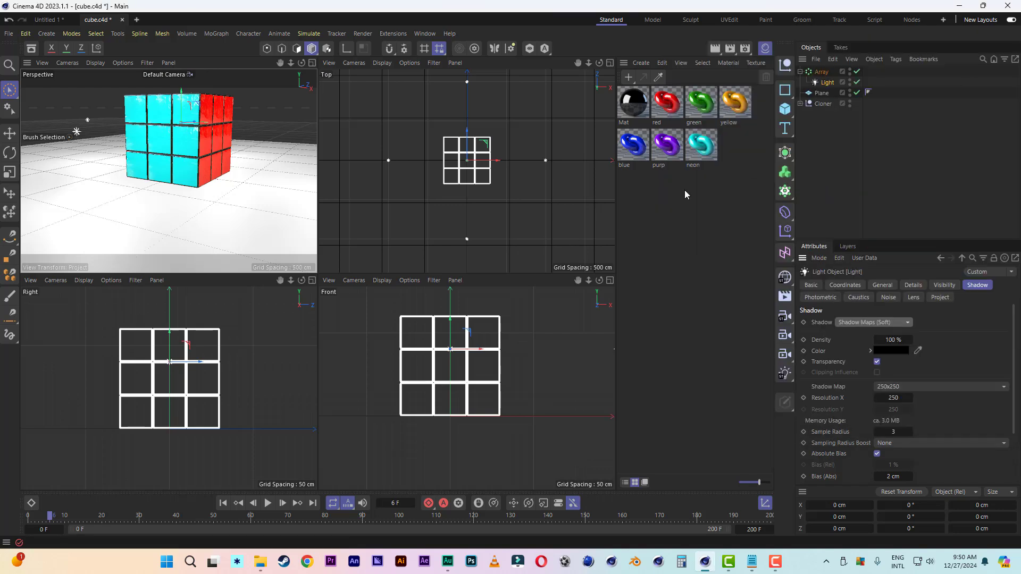
pyautogui.click(715, 49)
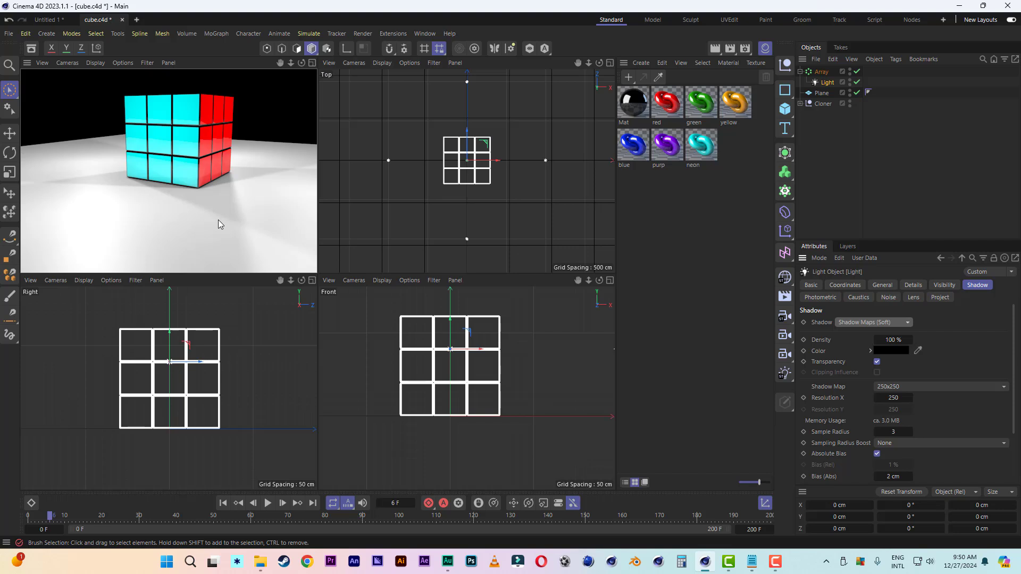
# Set the light's shadow type to None and render the perspective view.
pyautogui.click(827, 83)
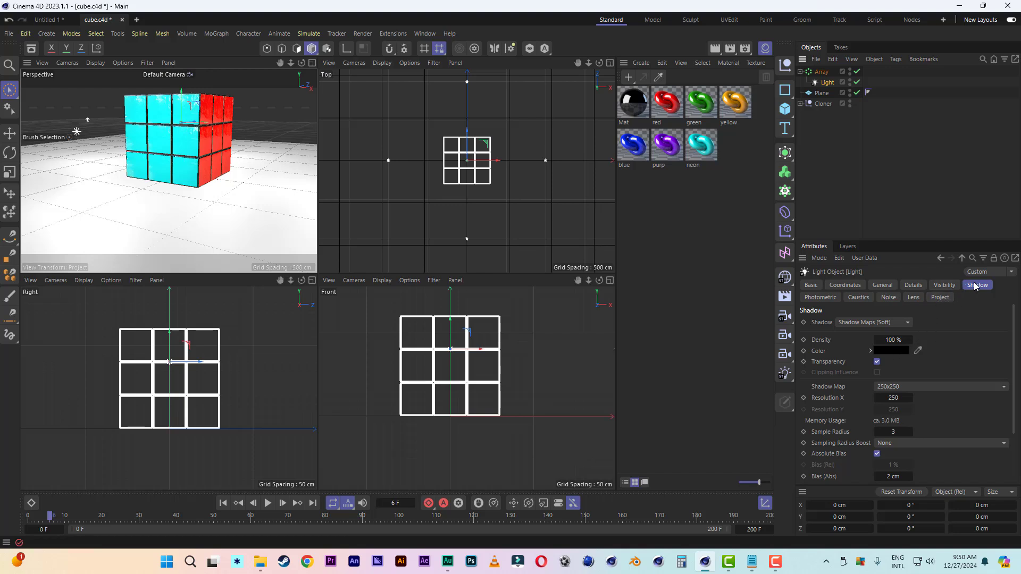
pyautogui.click(873, 323)
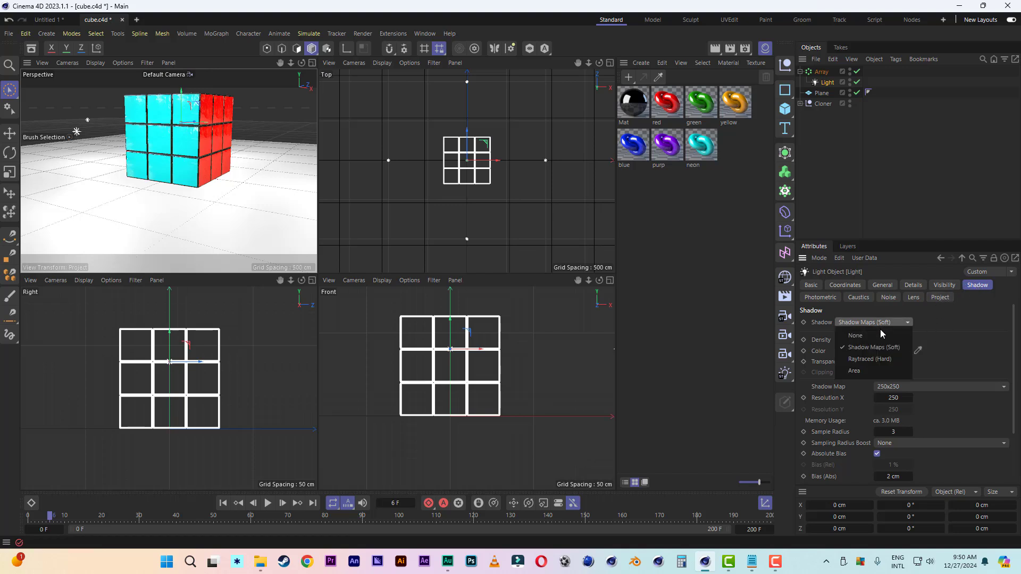
pyautogui.click(851, 331)
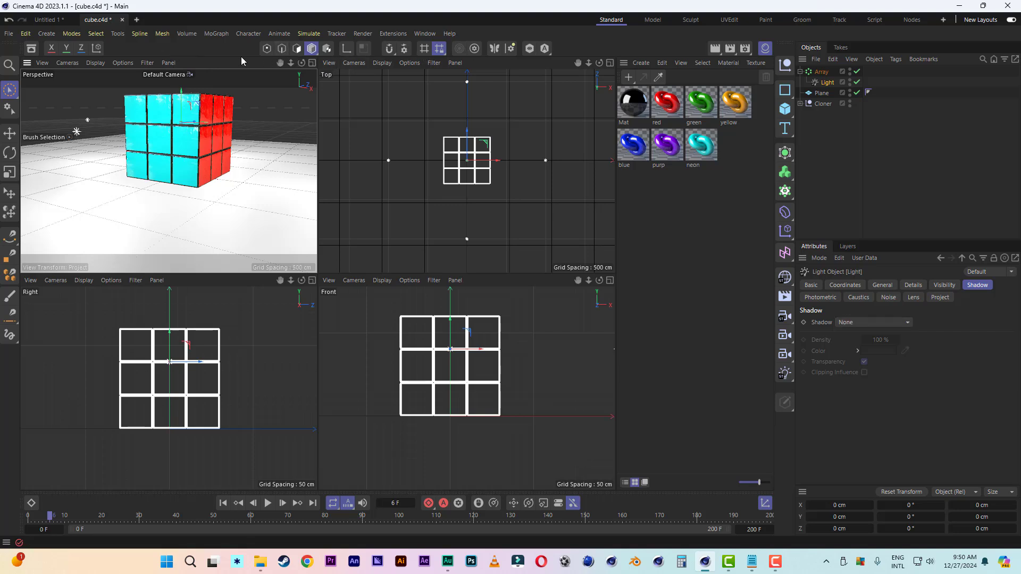
pyautogui.click(714, 49)
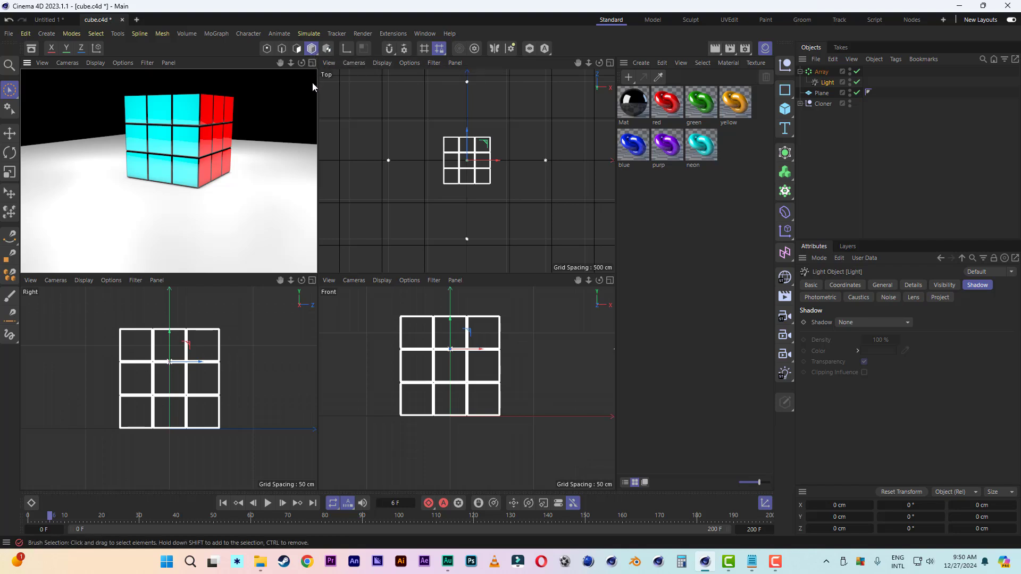
# Reduce the light array to 2 copies and render the perspective view again.
pyautogui.click(822, 71)
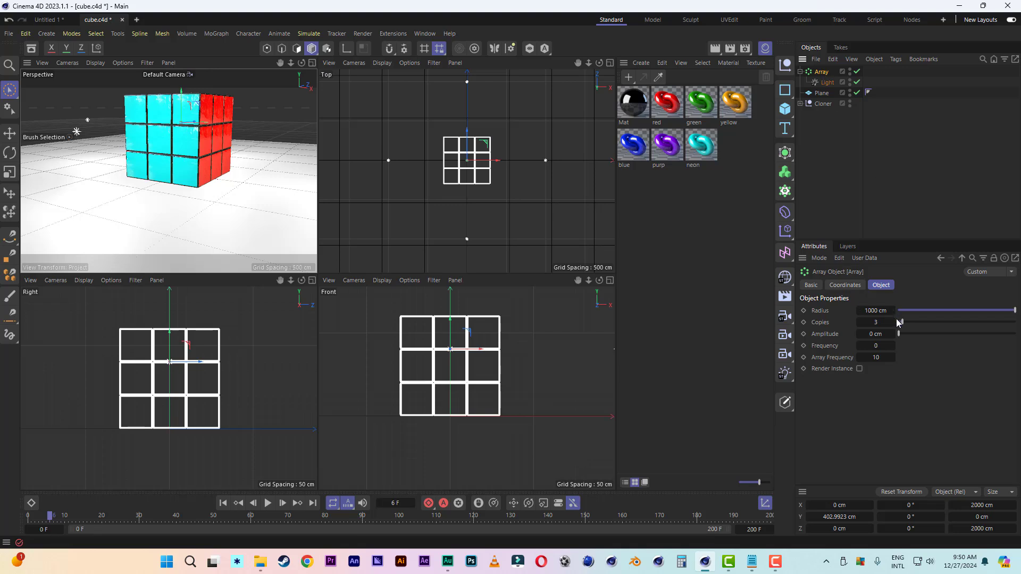
pyautogui.click(862, 322)
pyautogui.write('2')
pyautogui.press('Return')
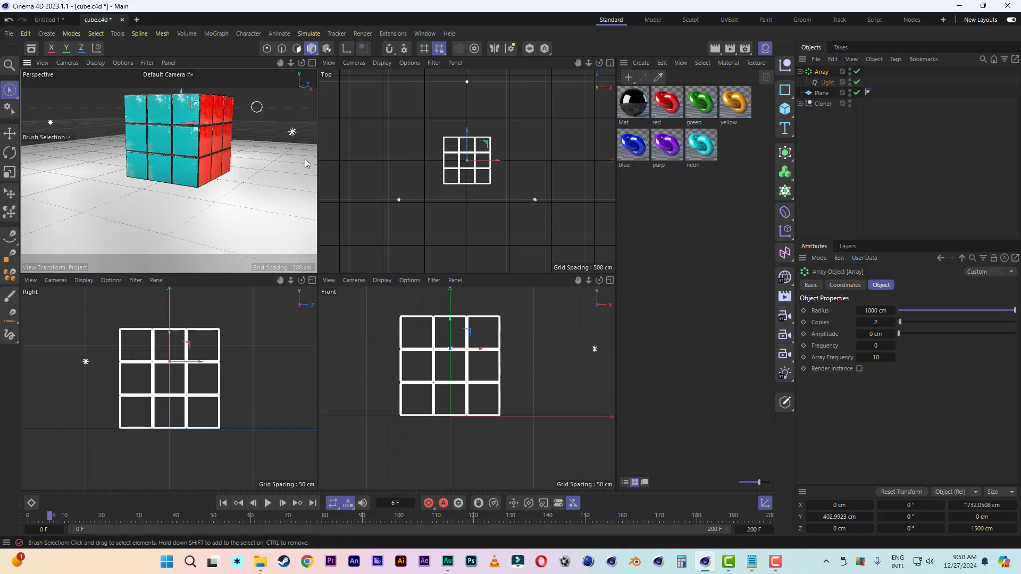
pyautogui.click(716, 49)
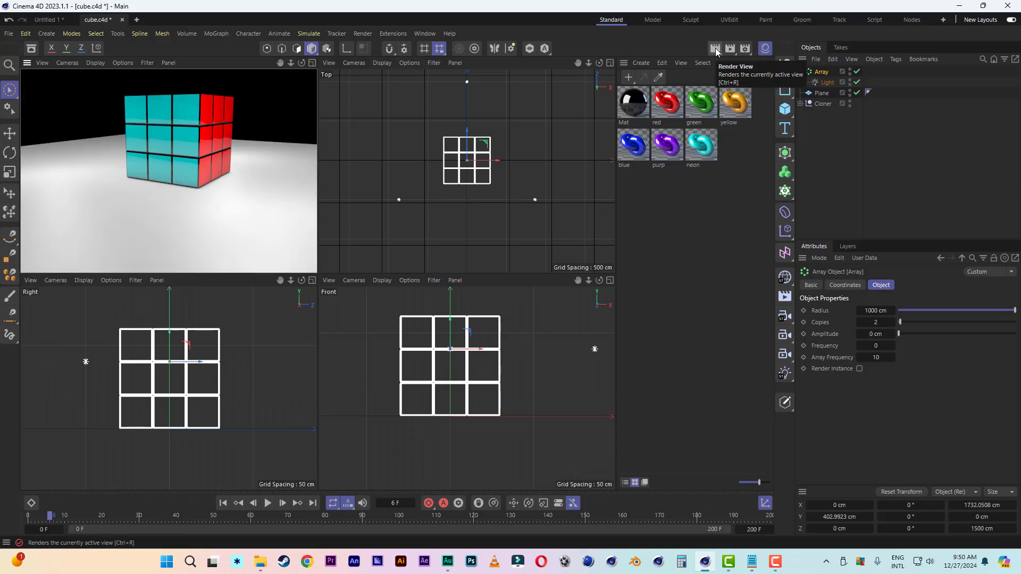
# Maximize the perspective view and render the cube from a corner angle that faces more of its red side.
pyautogui.click(312, 63)
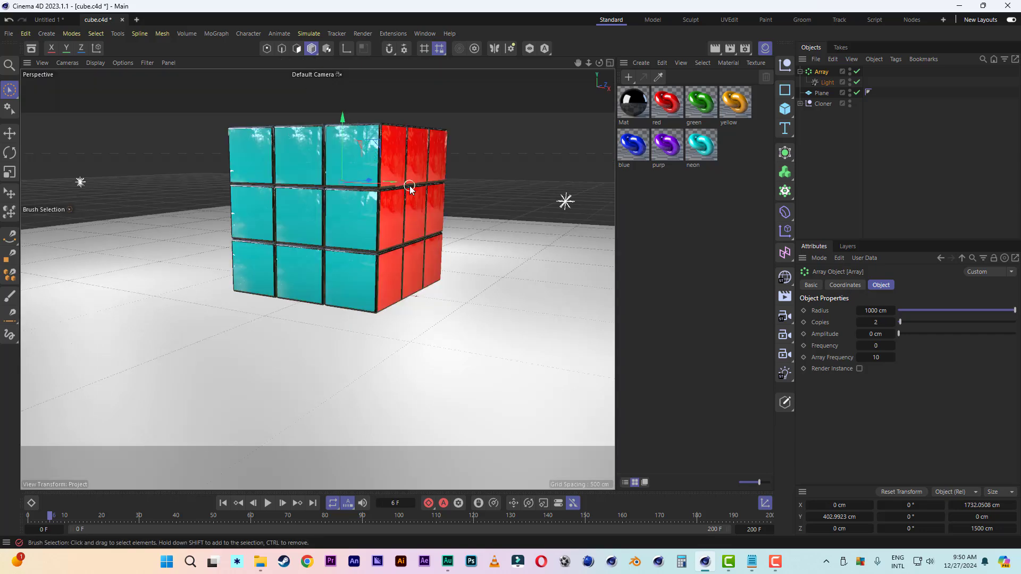
pyautogui.moveTo(577, 63); pyautogui.dragTo(559, 89)
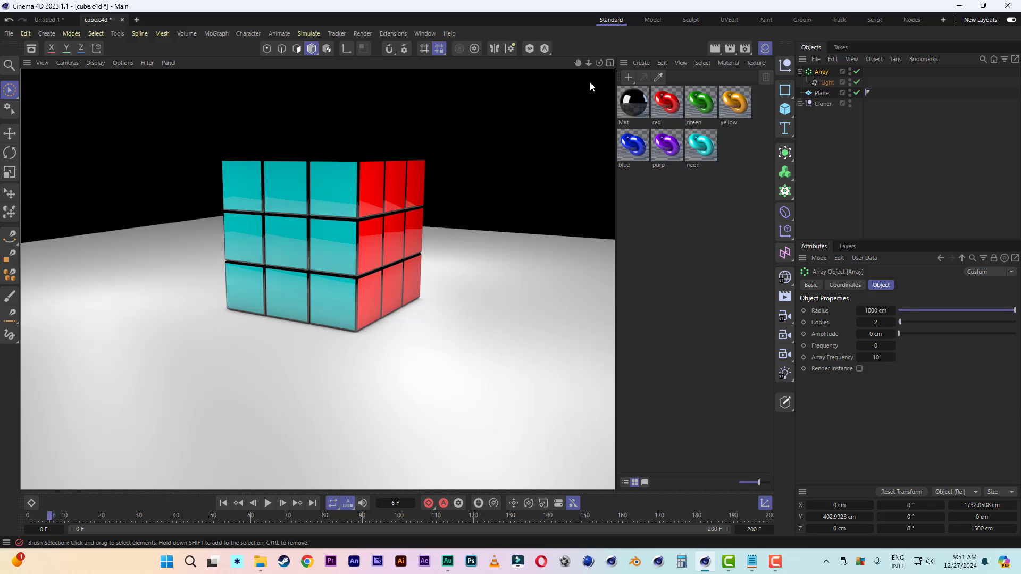
pyautogui.moveTo(578, 63)
pyautogui.mouseDown()
pyautogui.moveTo(508, 60)
pyautogui.moveTo(472, 42)
pyautogui.moveTo(440, 72)
pyautogui.mouseUp()
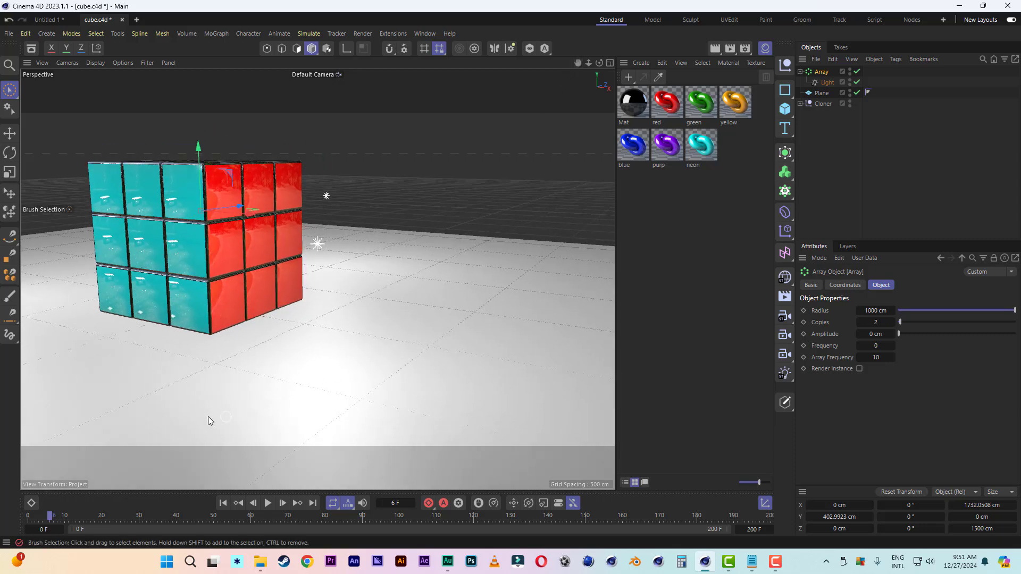
pyautogui.keyDown('alt'); pyautogui.moveTo(202, 404); pyautogui.dragTo(159, 400); pyautogui.keyUp('alt')
pyautogui.moveTo(576, 63); pyautogui.dragTo(526, 60)
pyautogui.keyDown('alt'); pyautogui.moveTo(441, 242); pyautogui.dragTo(470, 252); pyautogui.keyUp('alt')
pyautogui.moveTo(578, 65)
pyautogui.mouseDown()
pyautogui.moveTo(529, 61)
pyautogui.moveTo(576, 61)
pyautogui.mouseUp()
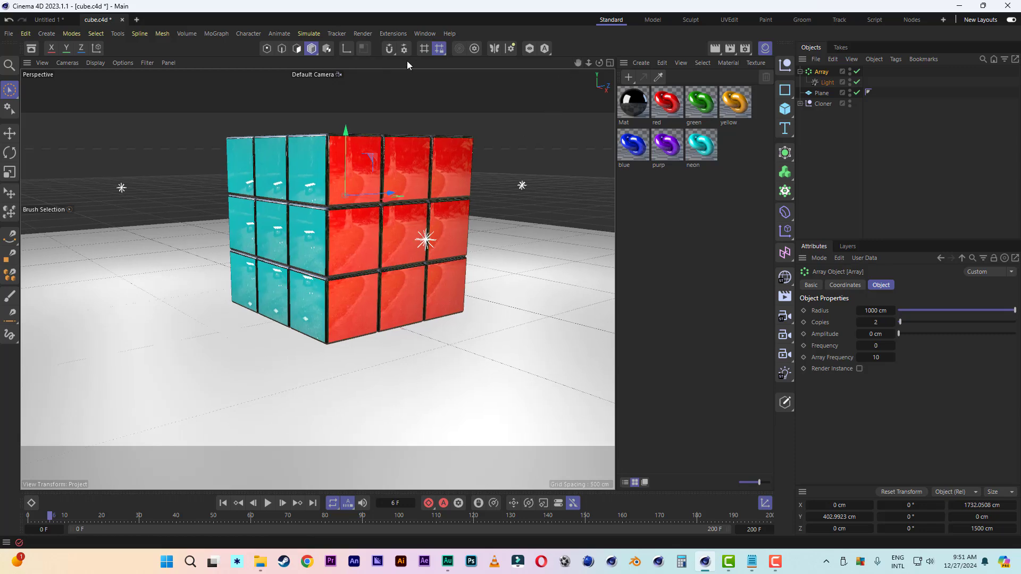
pyautogui.click(716, 49)
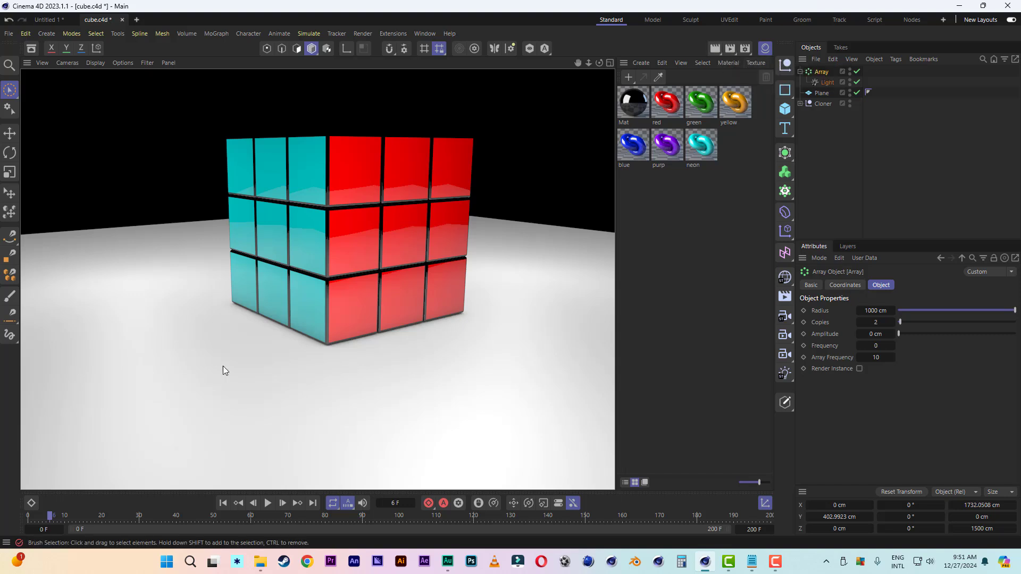
# Play the layer-rotation animation from the first frame and stop it partway through.
pyautogui.click(222, 503)
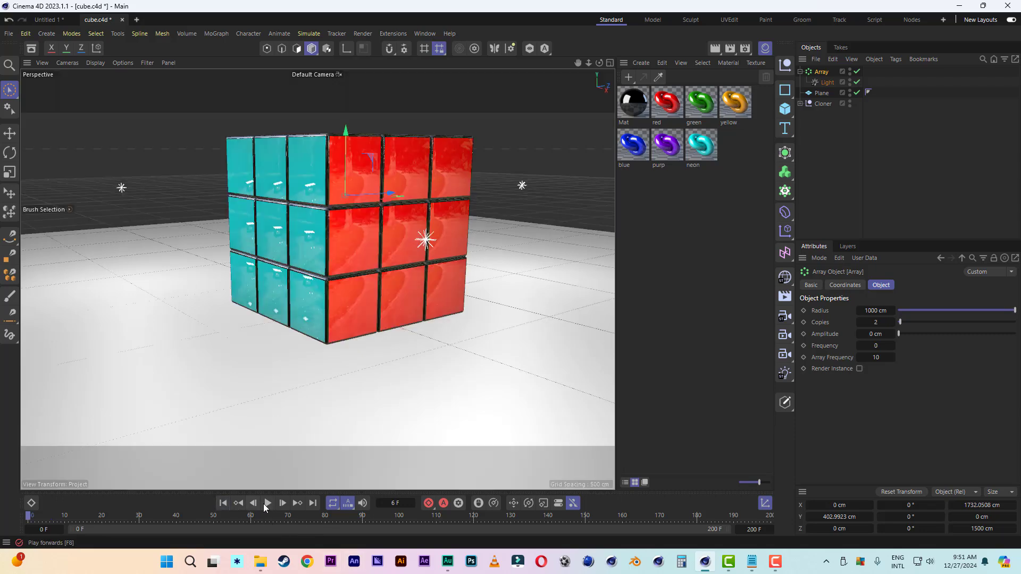
pyautogui.click(268, 503)
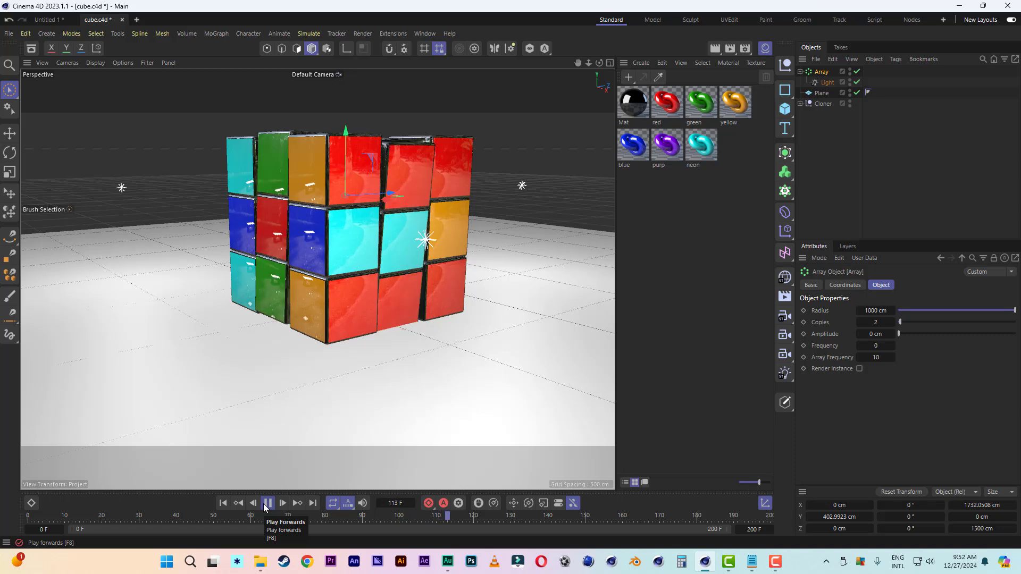
pyautogui.click(265, 505)
# Raise the Cloner null holding the cube above the floor plane, to a Y position of about 394 cm.
pyautogui.moveTo(578, 63); pyautogui.dragTo(597, 33)
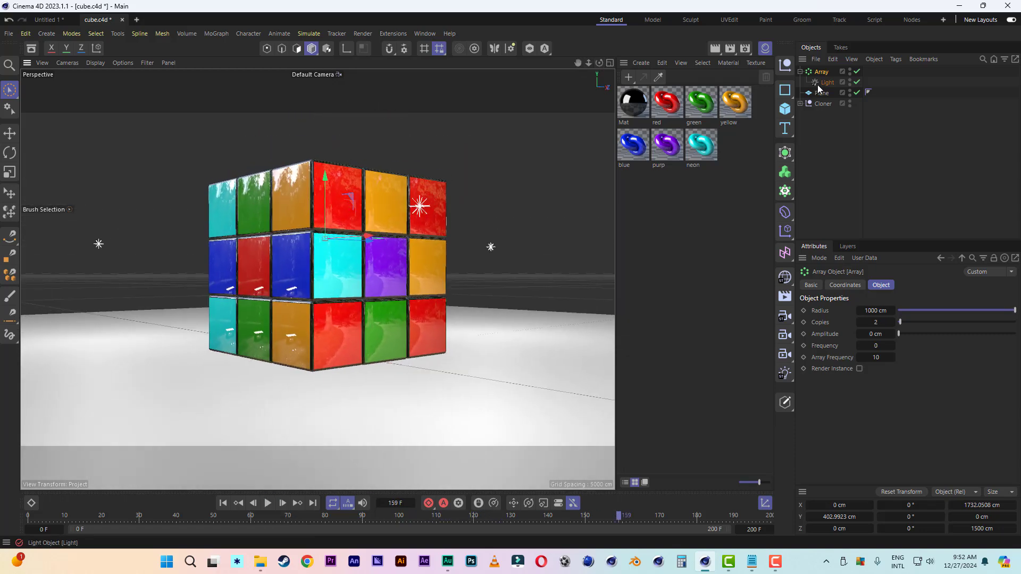
pyautogui.click(823, 104)
pyautogui.moveTo(326, 210); pyautogui.dragTo(325, 178)
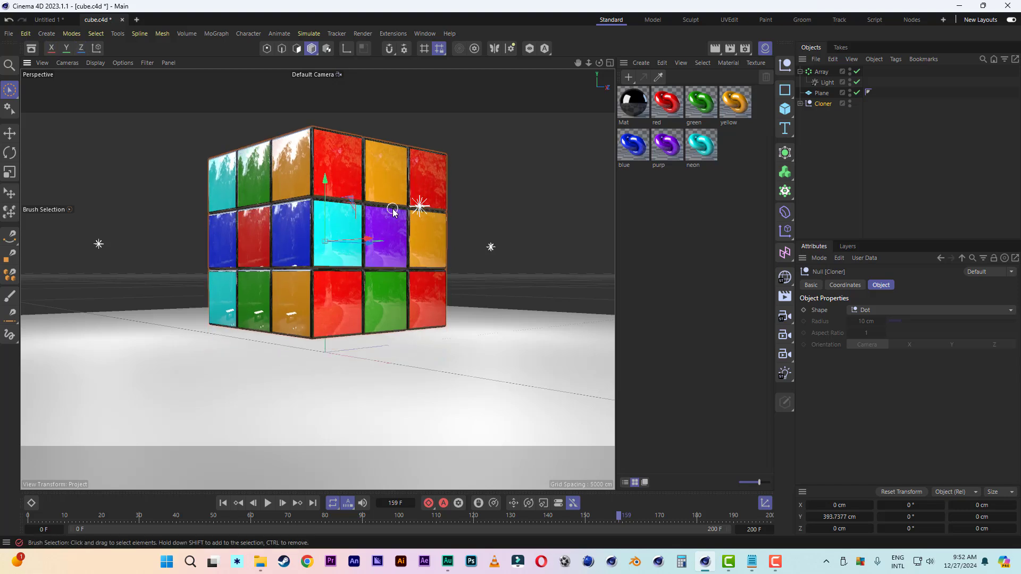